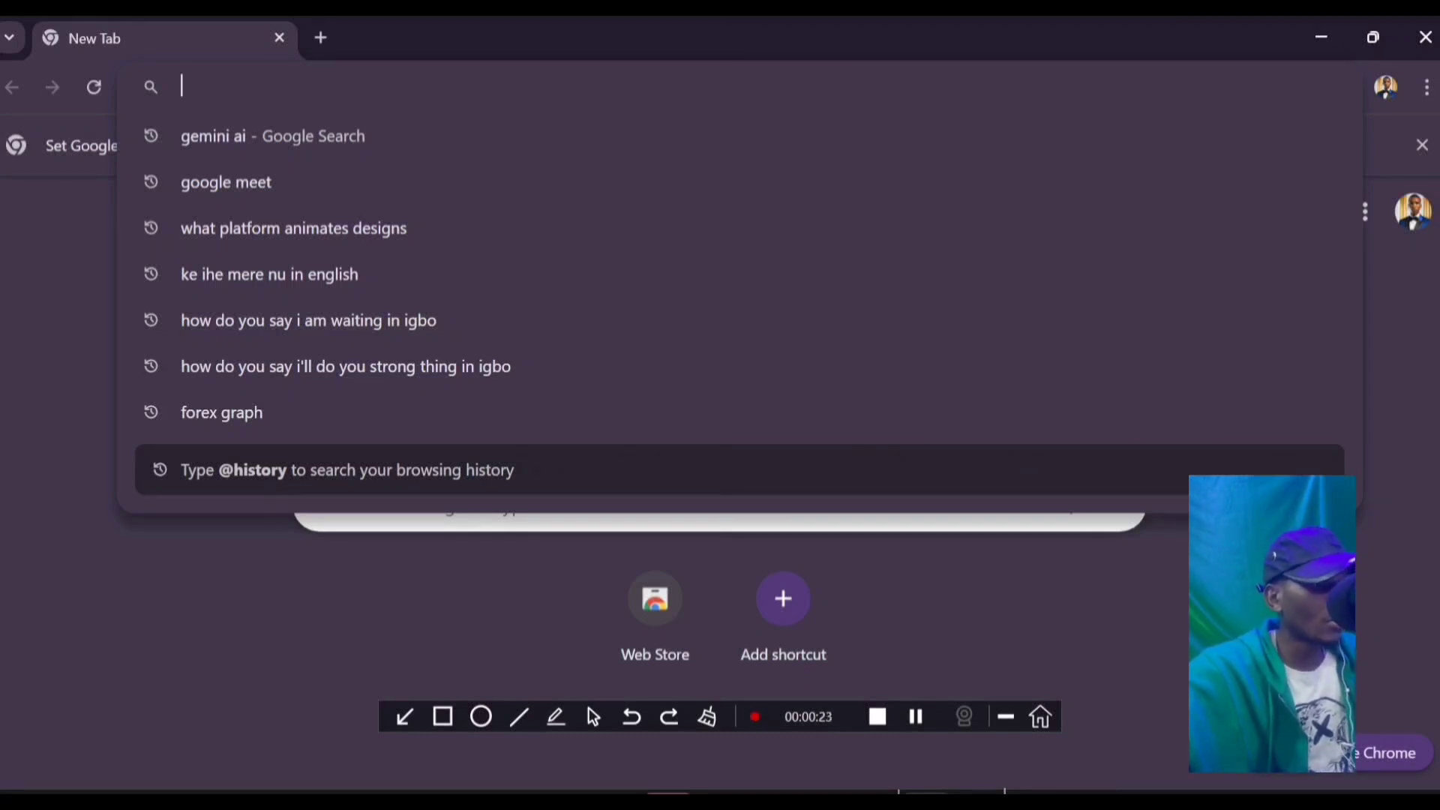
# Step: Search for 'gemini ai' and open the Google Gemini result at gemini.google.com
pyautogui.press('Down')
pyautogui.press('Return')
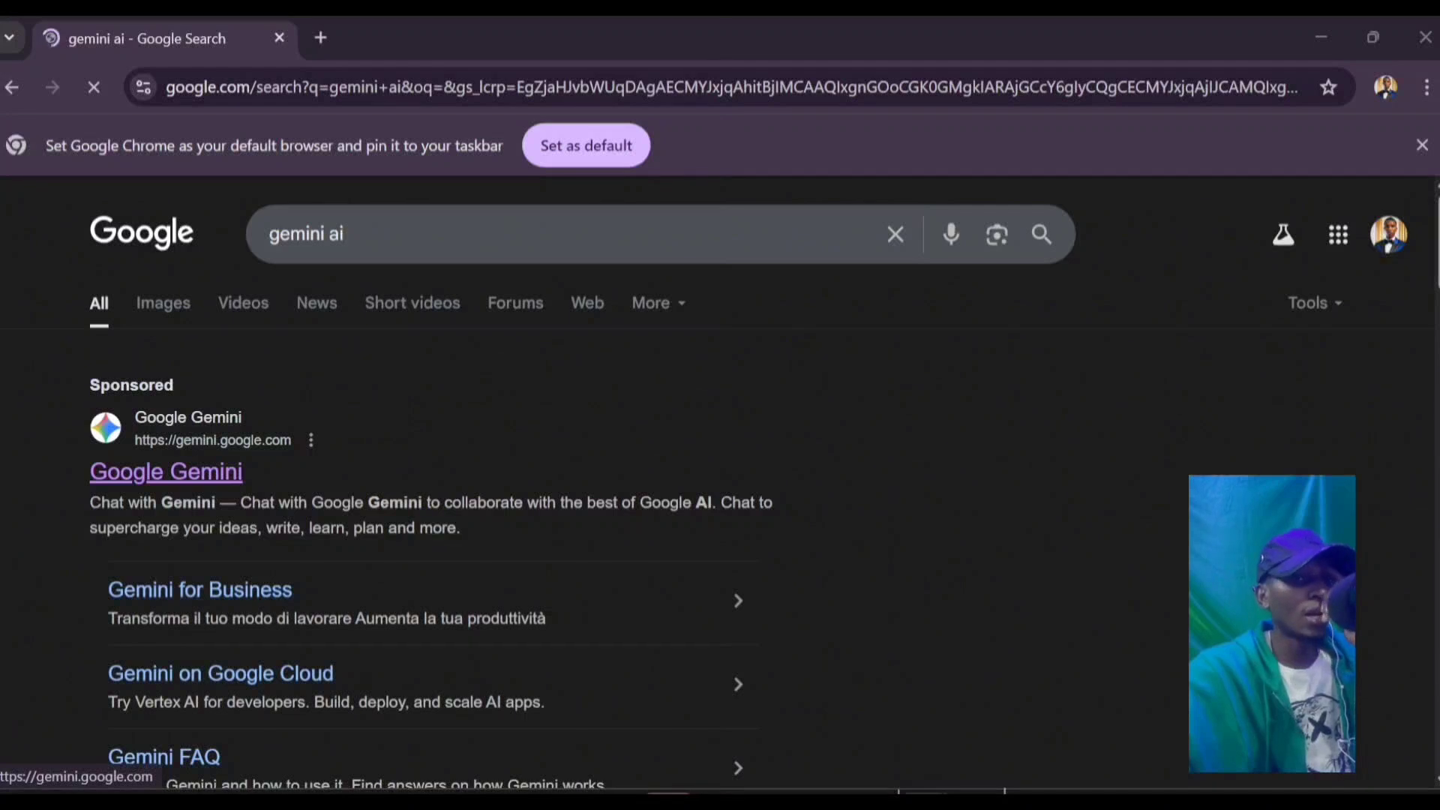
pyautogui.click(165, 471)
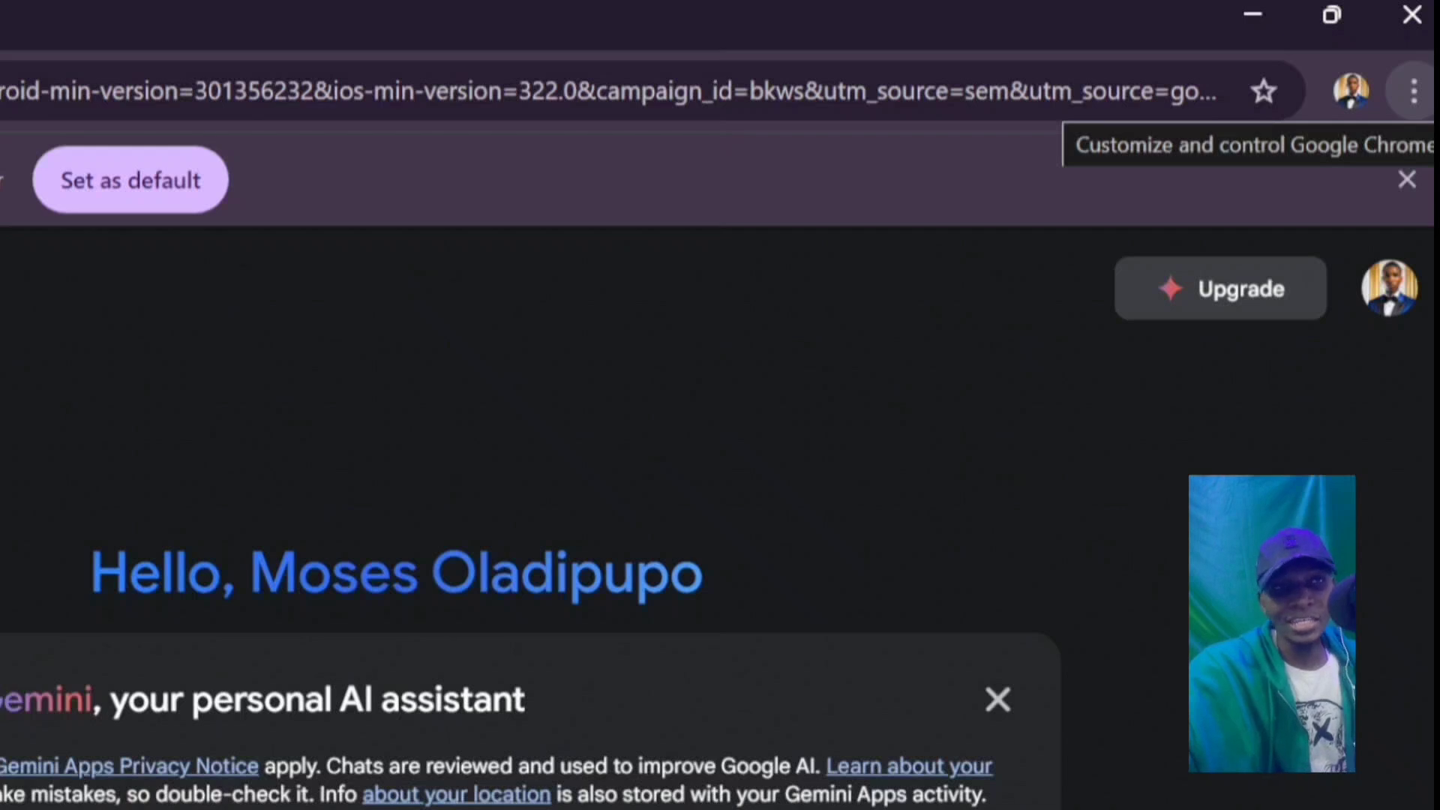
pyautogui.click(1414, 91)
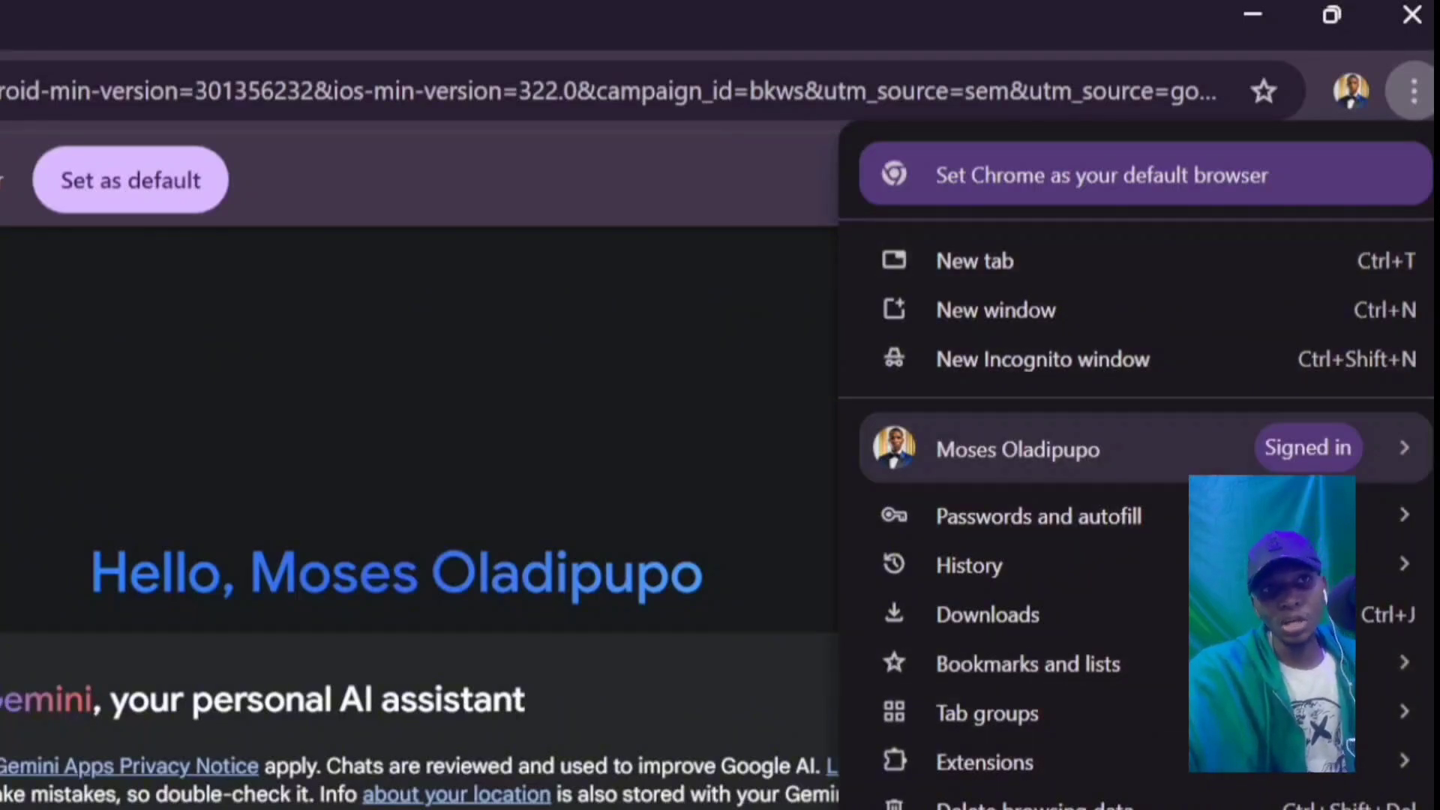
pyautogui.press('Escape')
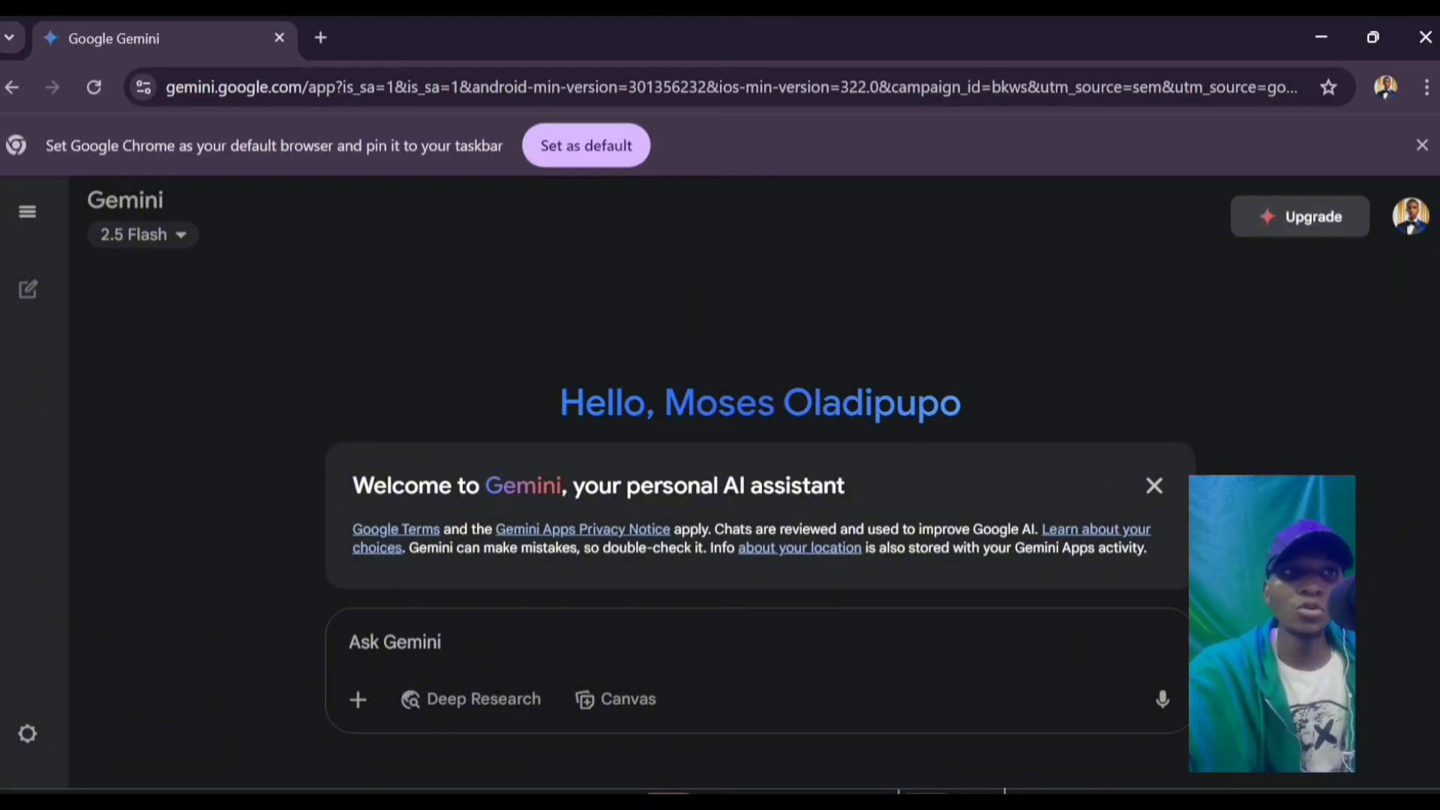
# Step: Go to Gemini's Upgrade page and browse the Google One plan benefits
pyautogui.click(1300, 217)
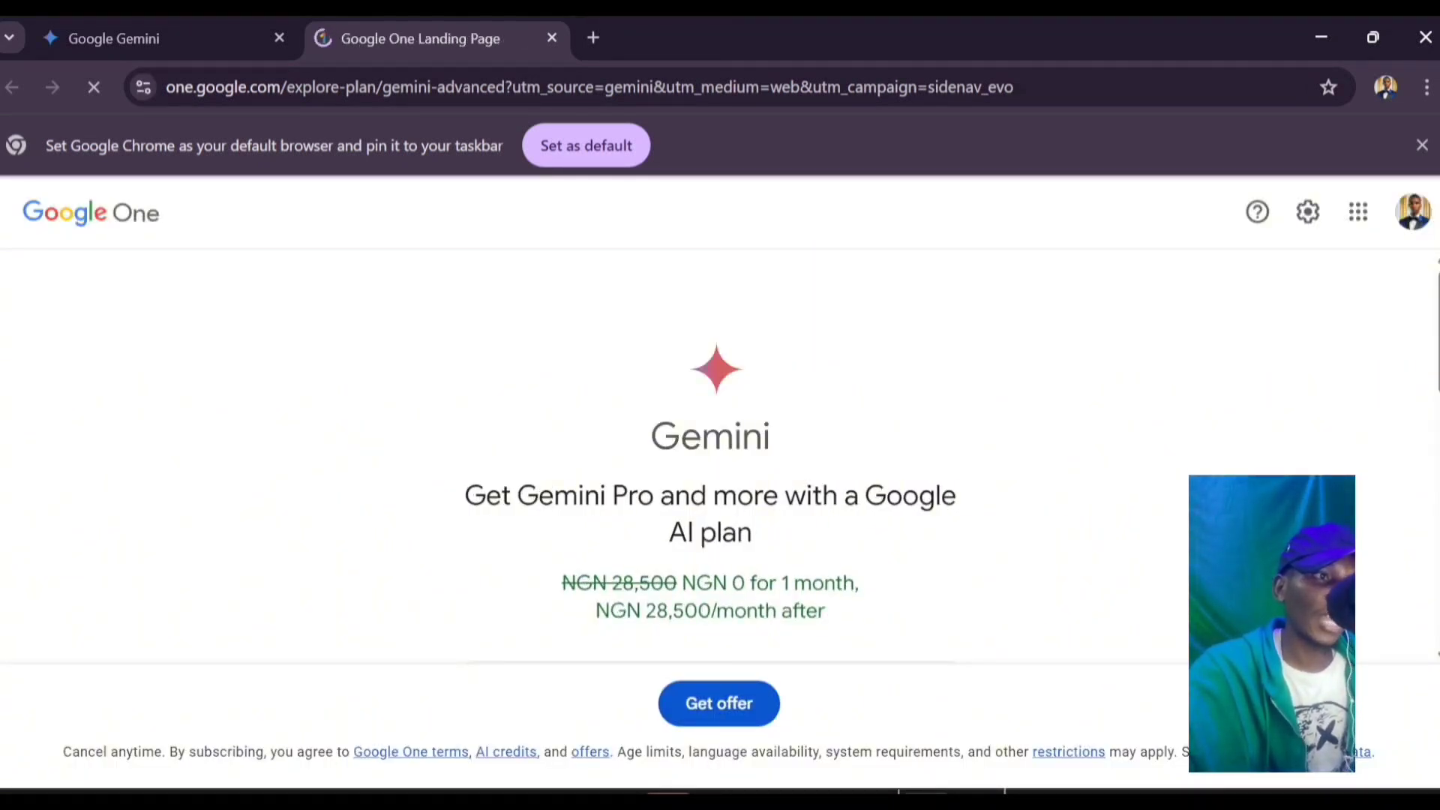
pyautogui.scroll(-3, 710, 471)
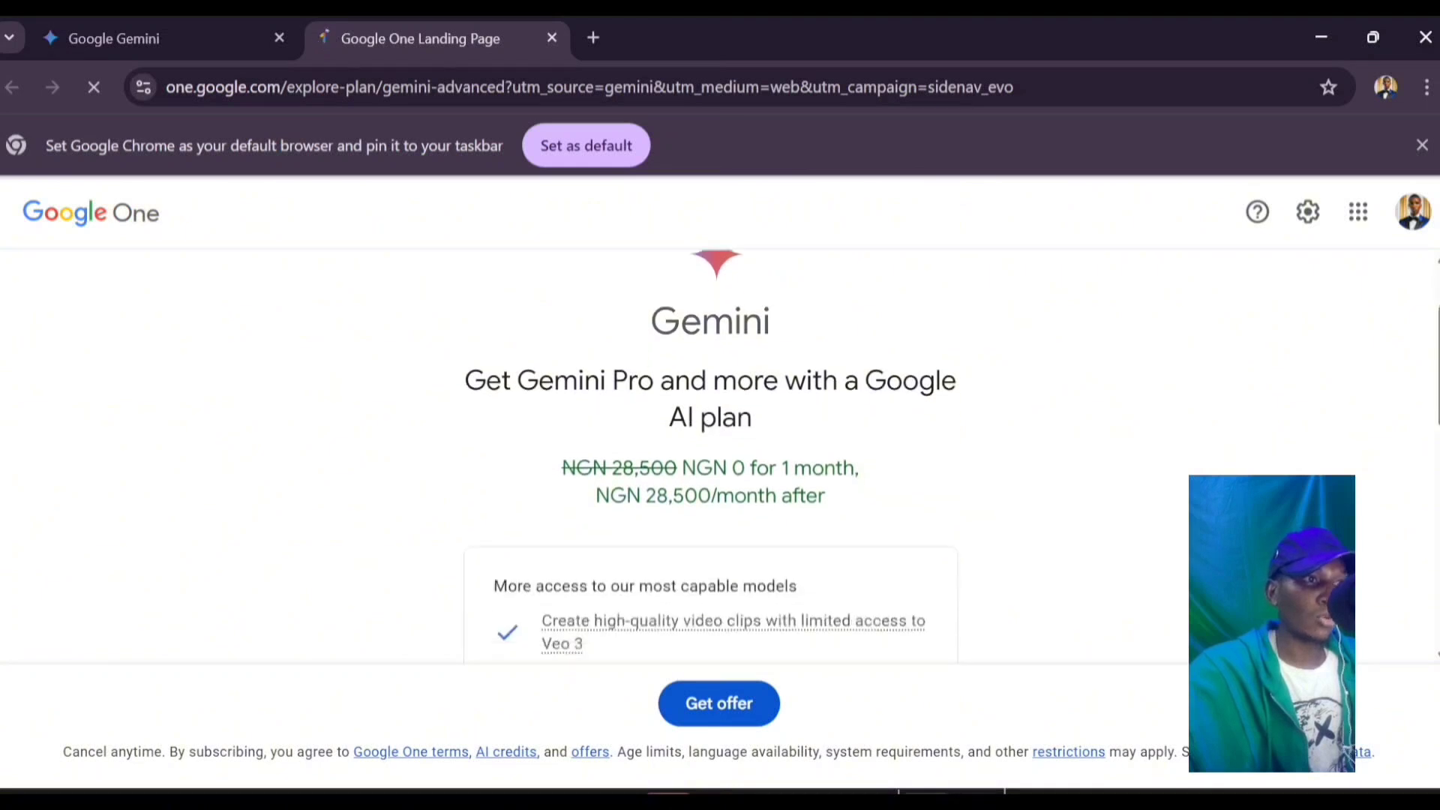
pyautogui.scroll(1, 709, 450)
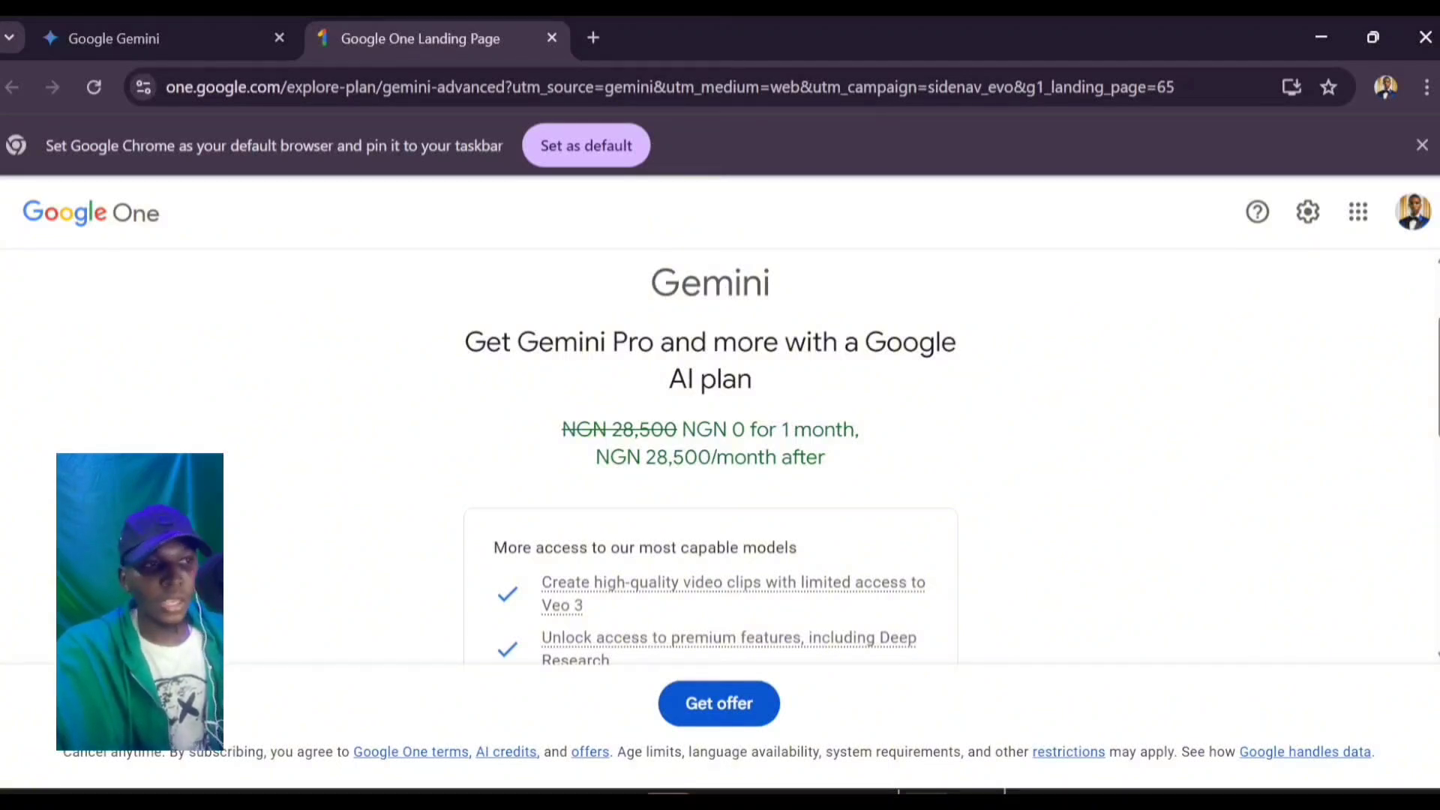
pyautogui.scroll(-1, 711, 461)
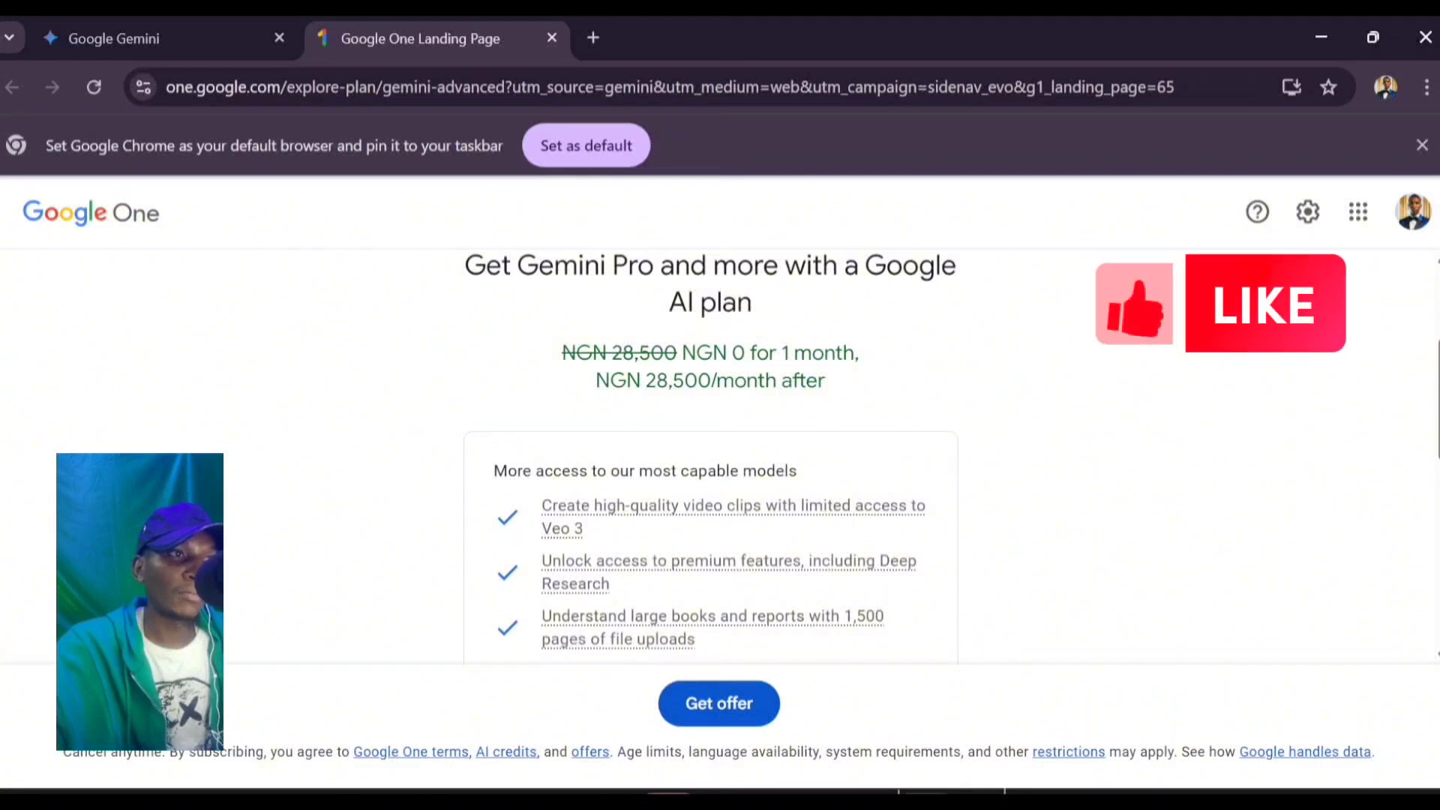
pyautogui.scroll(-2, 711, 450)
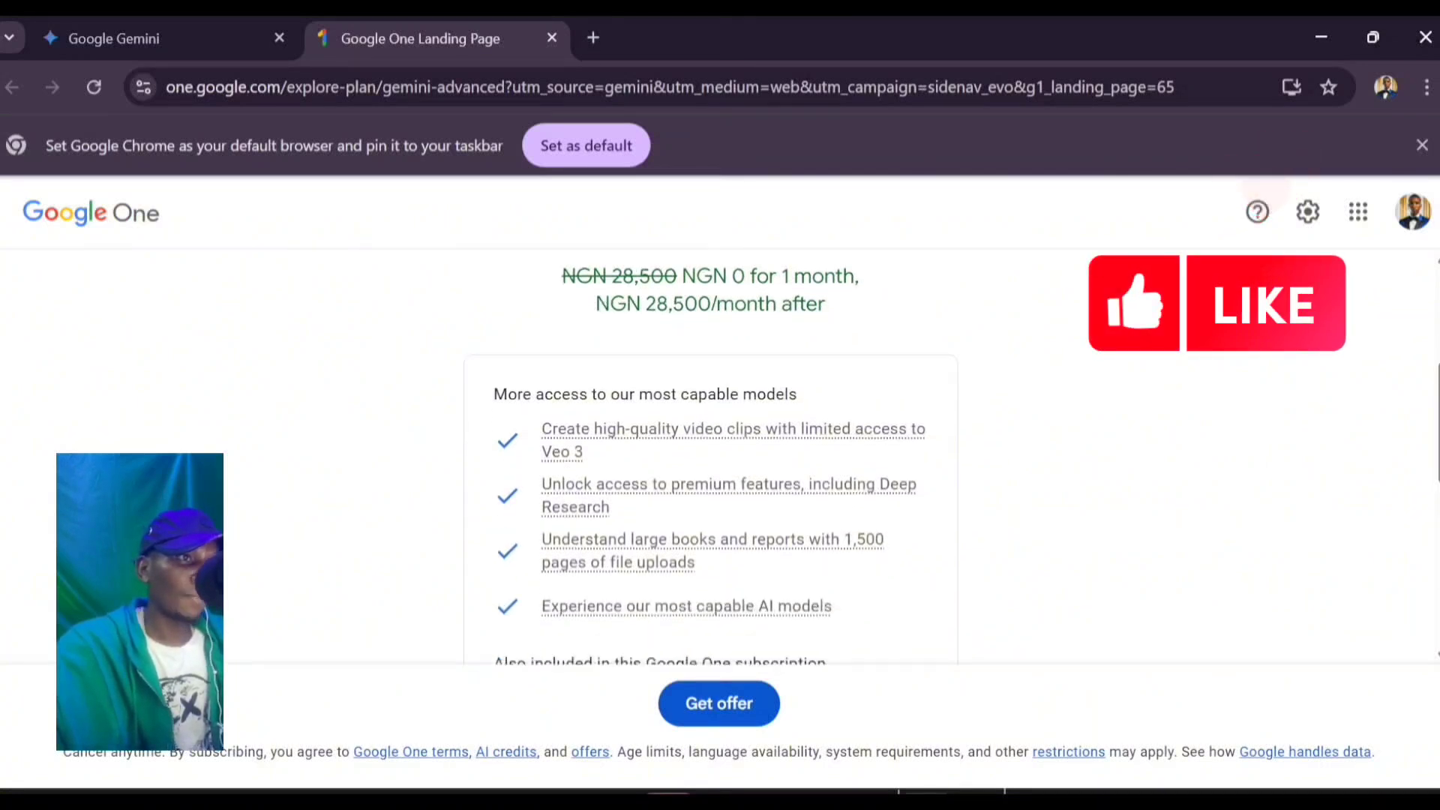
pyautogui.scroll(1, 710, 450)
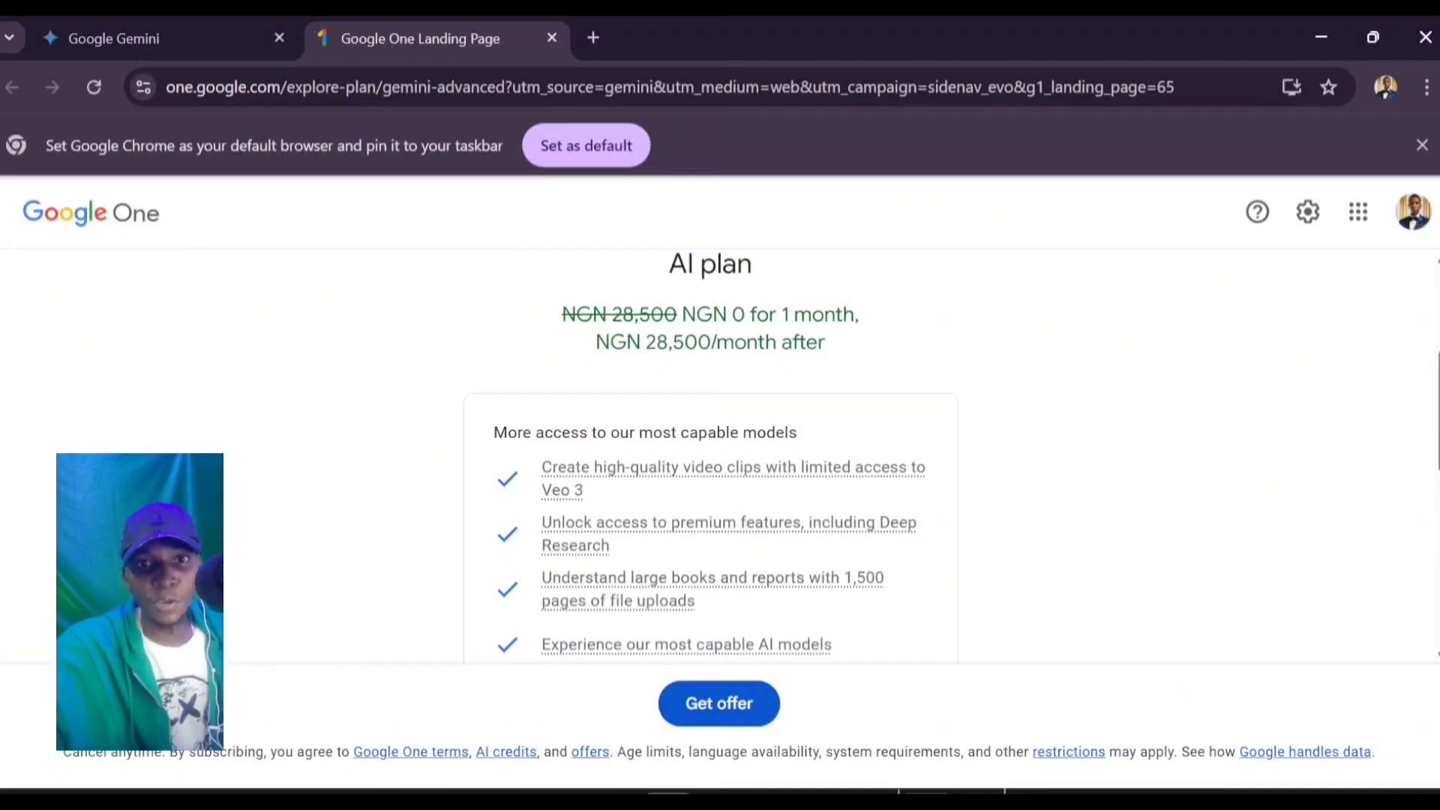
pyautogui.scroll(-5, 710, 457)
pyautogui.scroll(4, 710, 457)
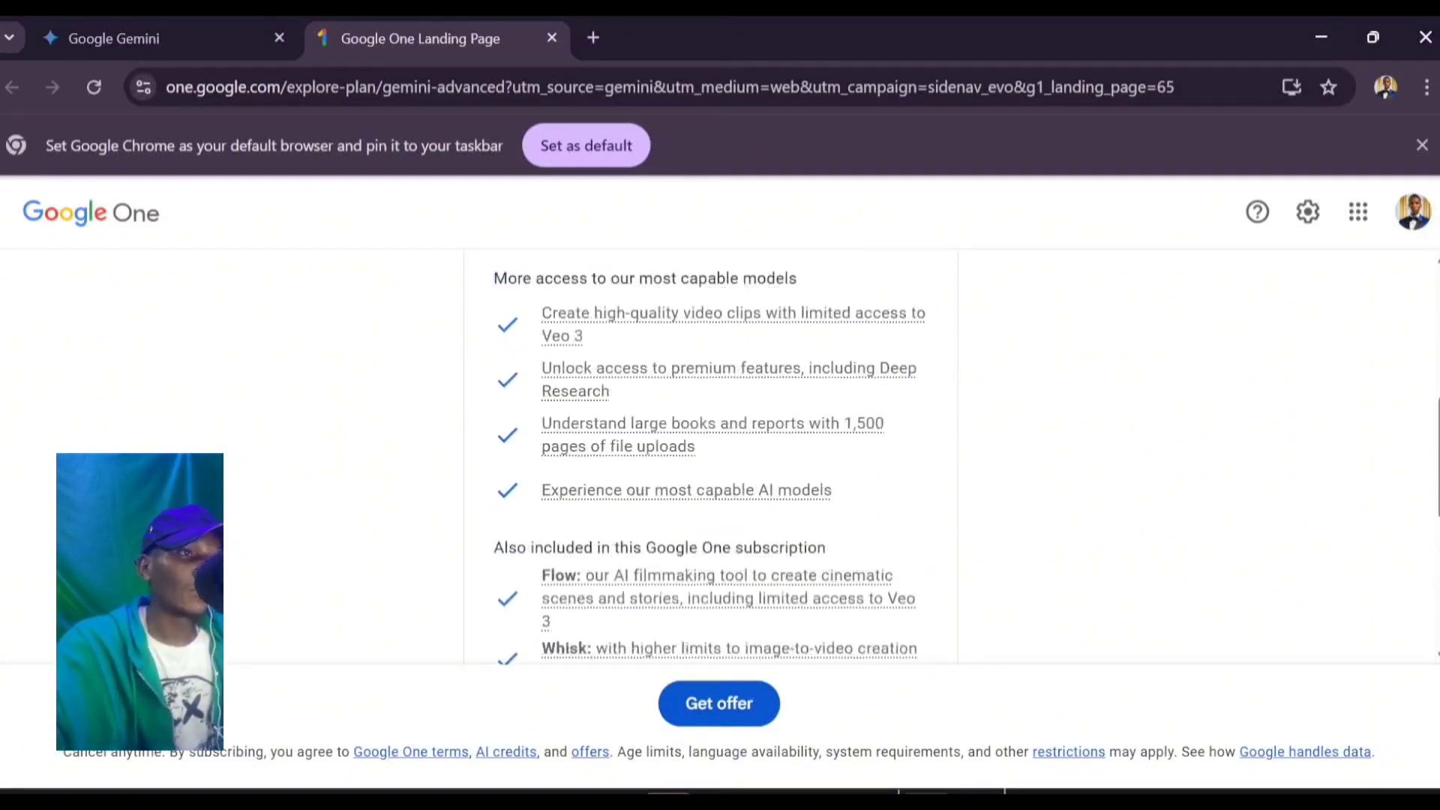
pyautogui.scroll(1, 710, 458)
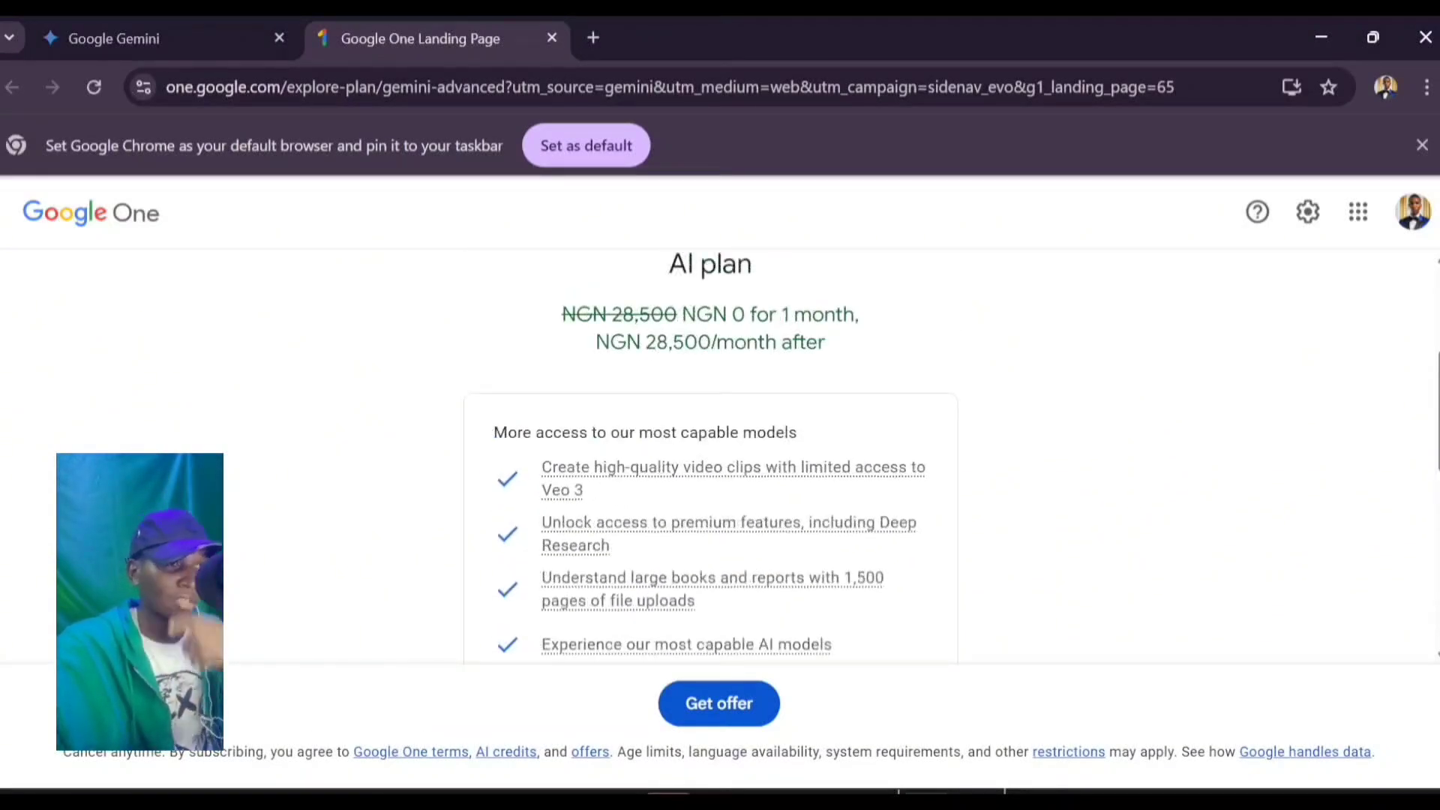
pyautogui.scroll(-2, 710, 457)
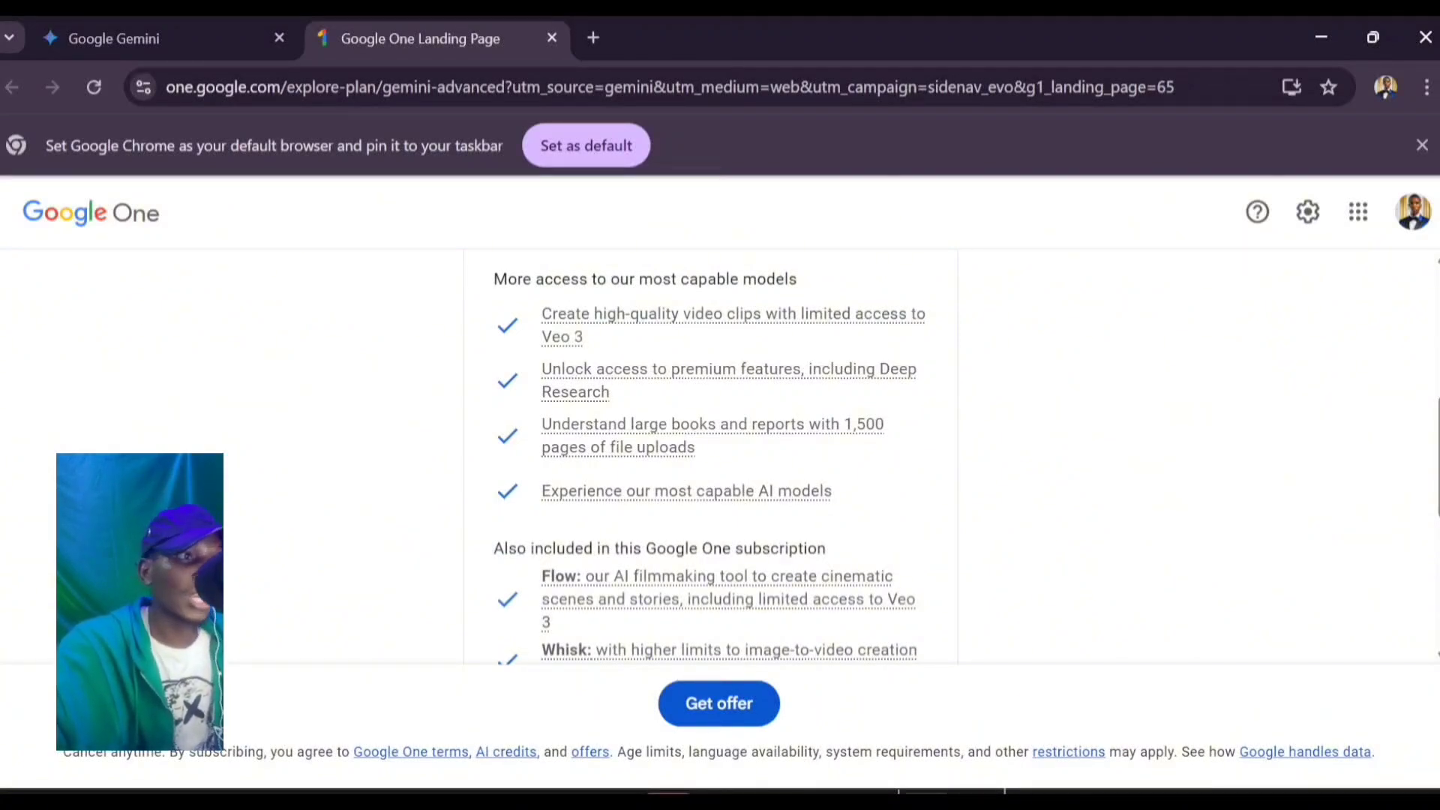
# Step: Finish reviewing the plan features and claim the free-month Gemini Pro offer
pyautogui.scroll(-1, 710, 458)
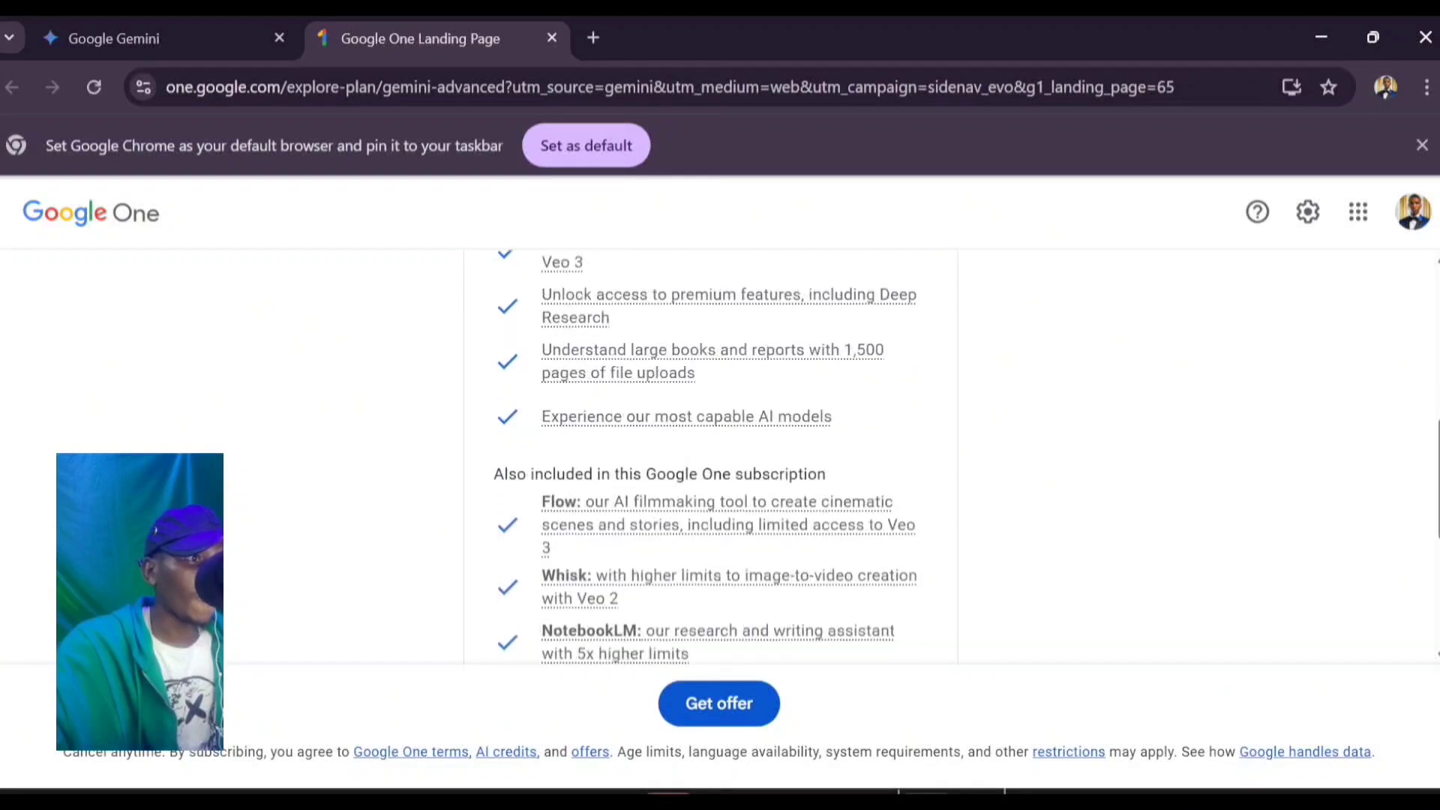
pyautogui.scroll(-1, 710, 458)
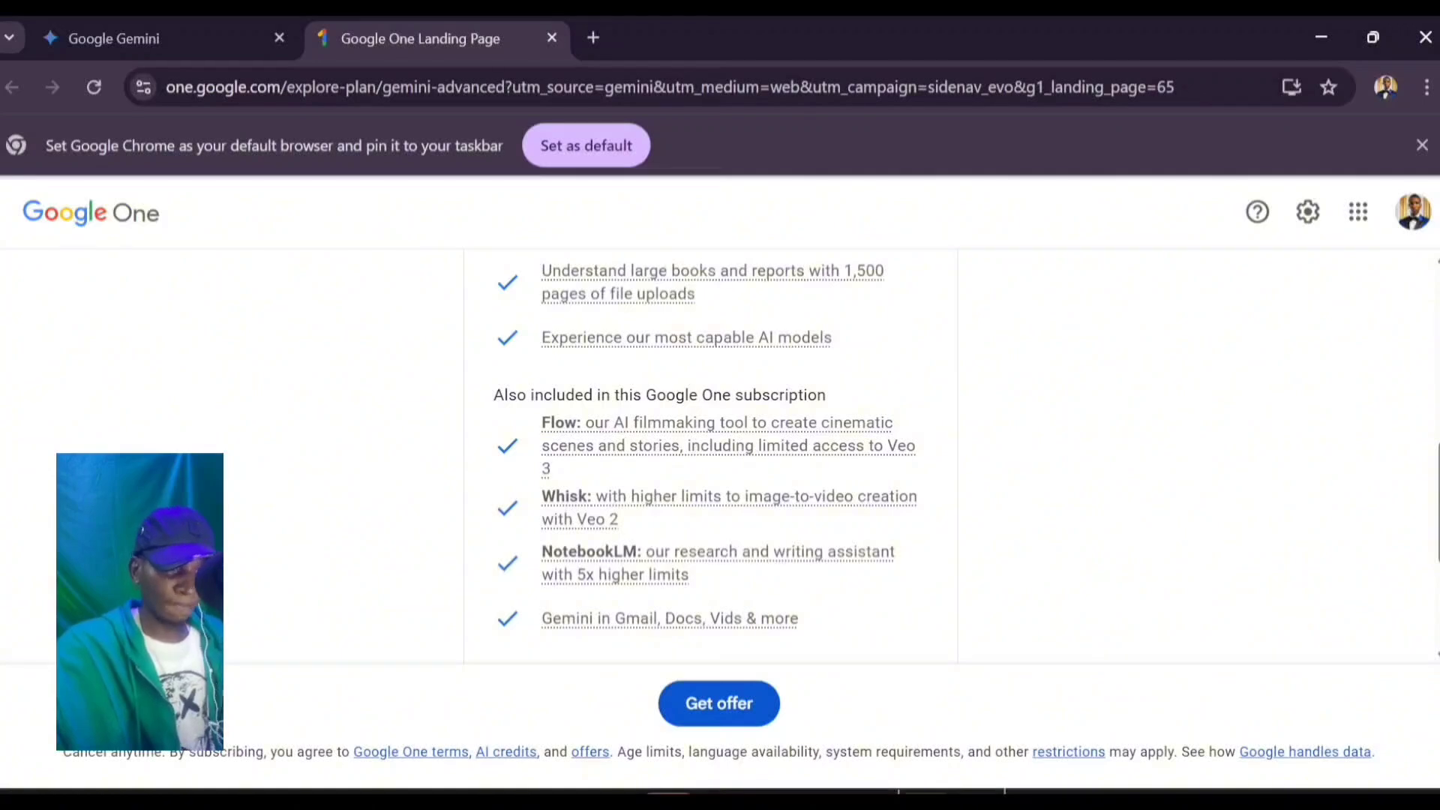
pyautogui.scroll(-1, 710, 457)
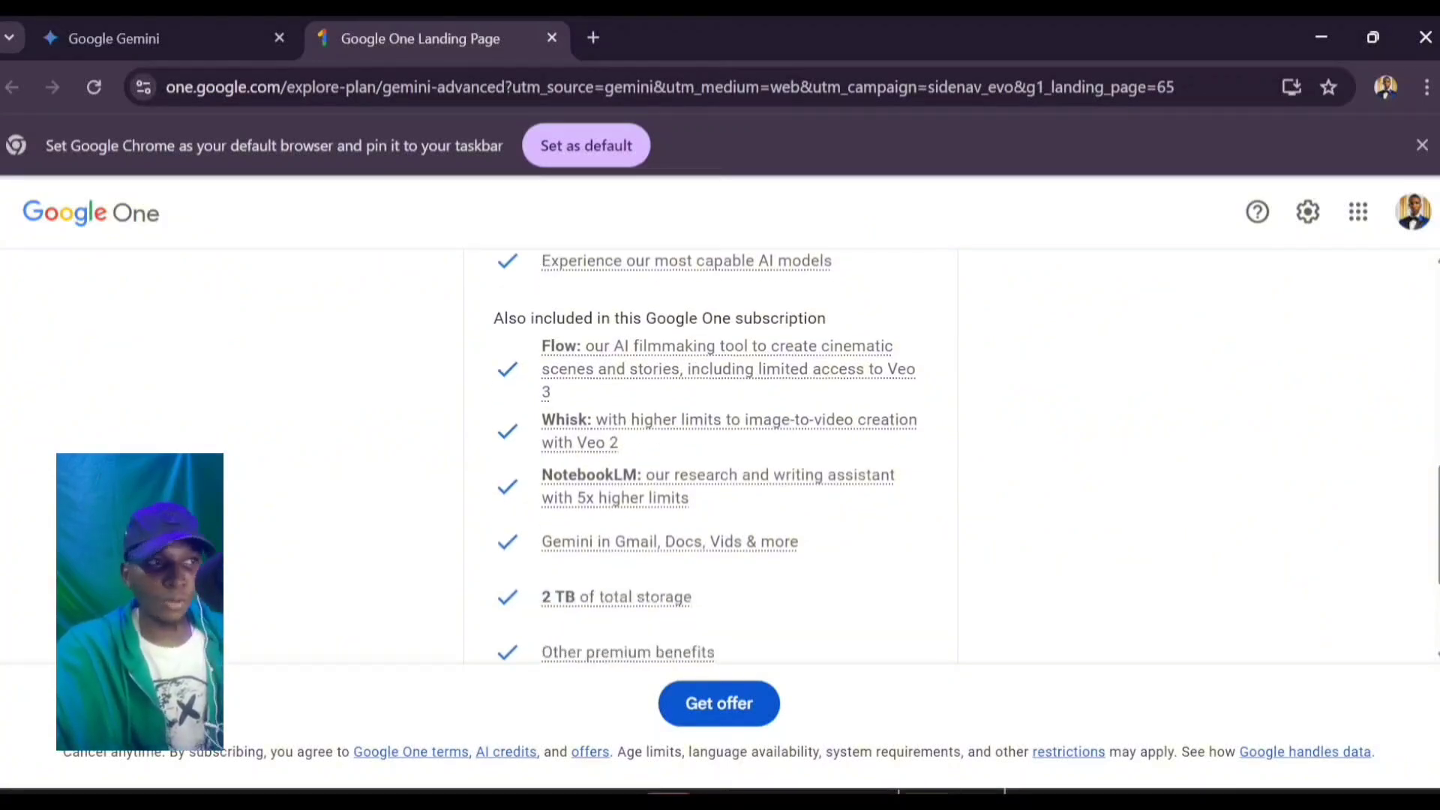
pyautogui.scroll(2, 710, 458)
pyautogui.scroll(-1, 705, 458)
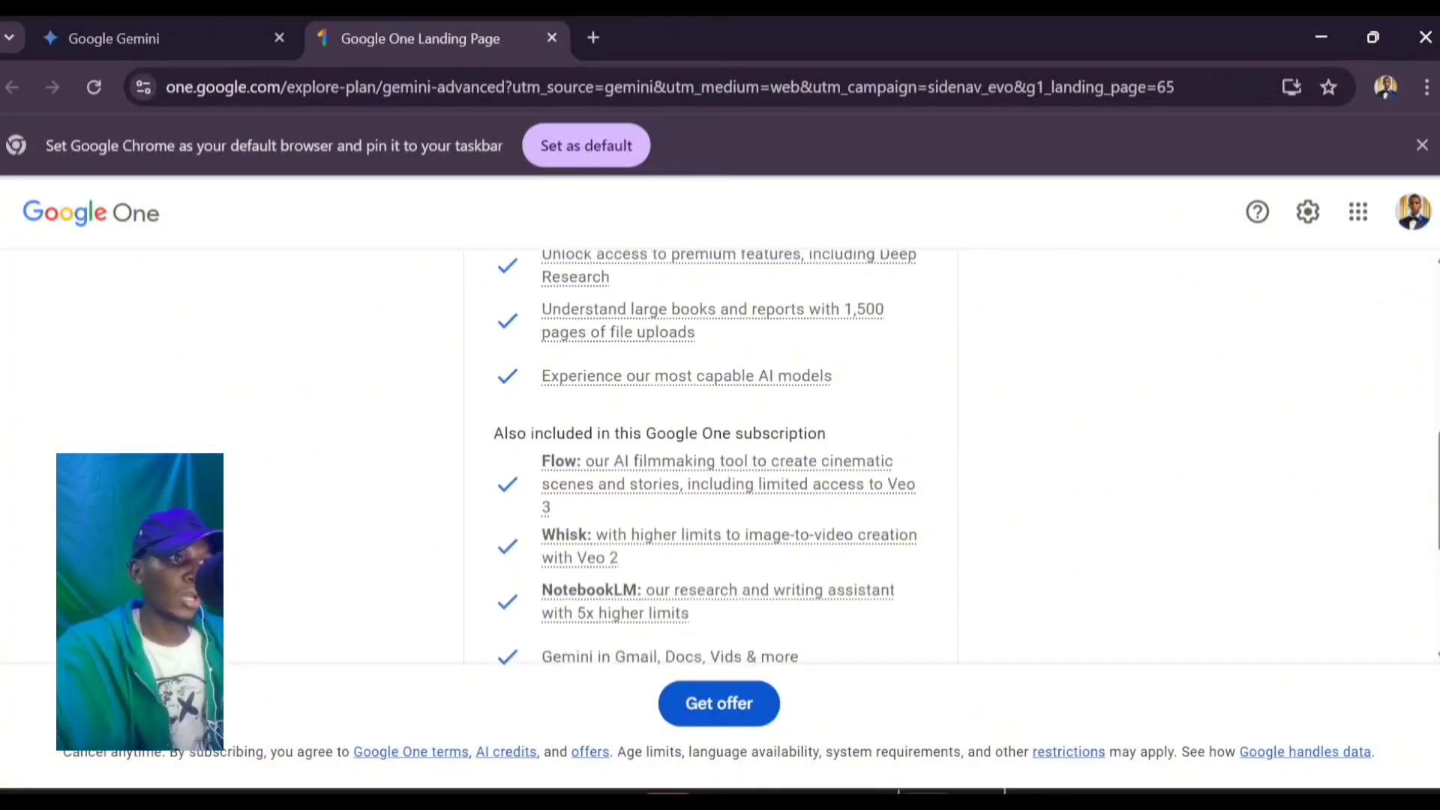
pyautogui.scroll(2, 711, 458)
pyautogui.scroll(-5, 710, 457)
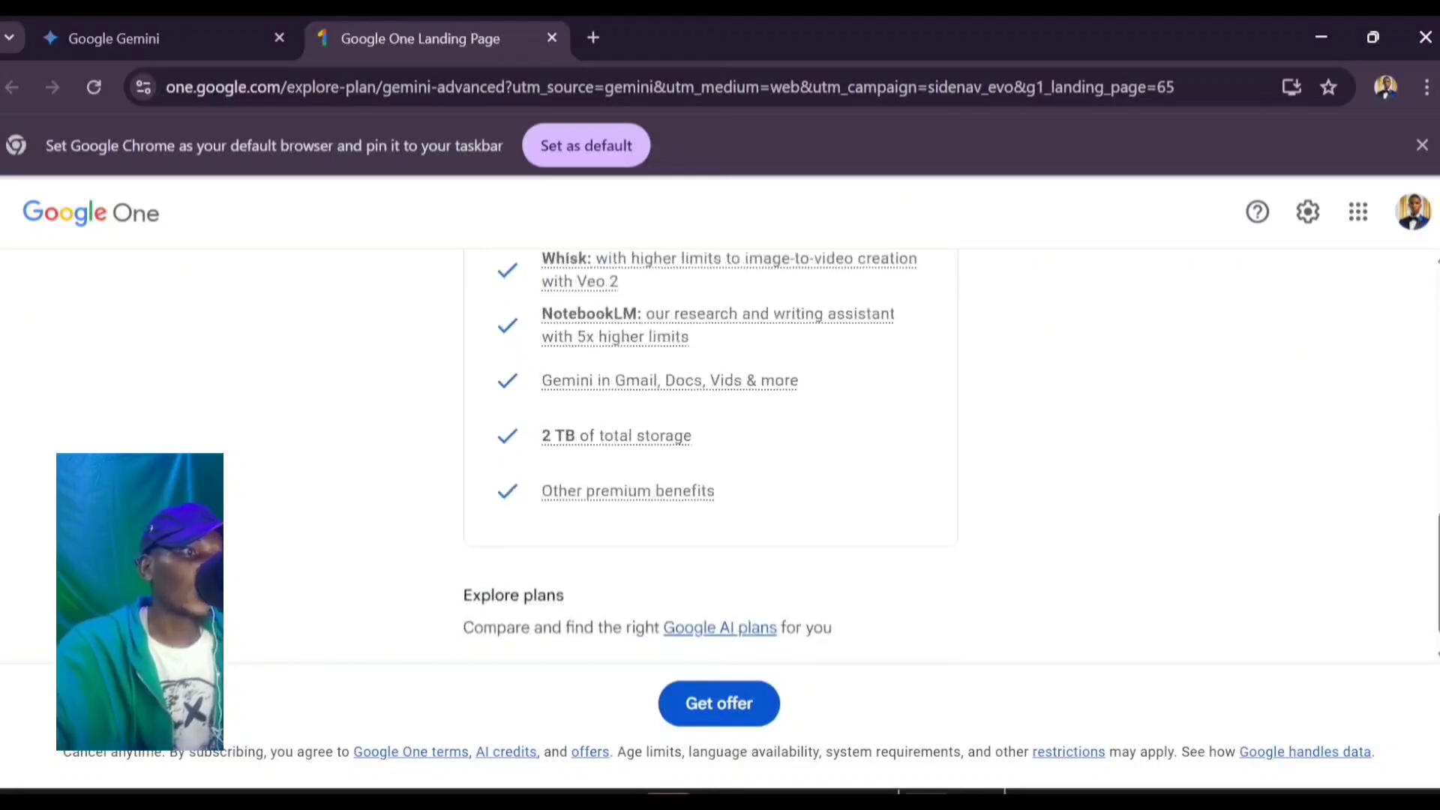
pyautogui.scroll(-1, 710, 450)
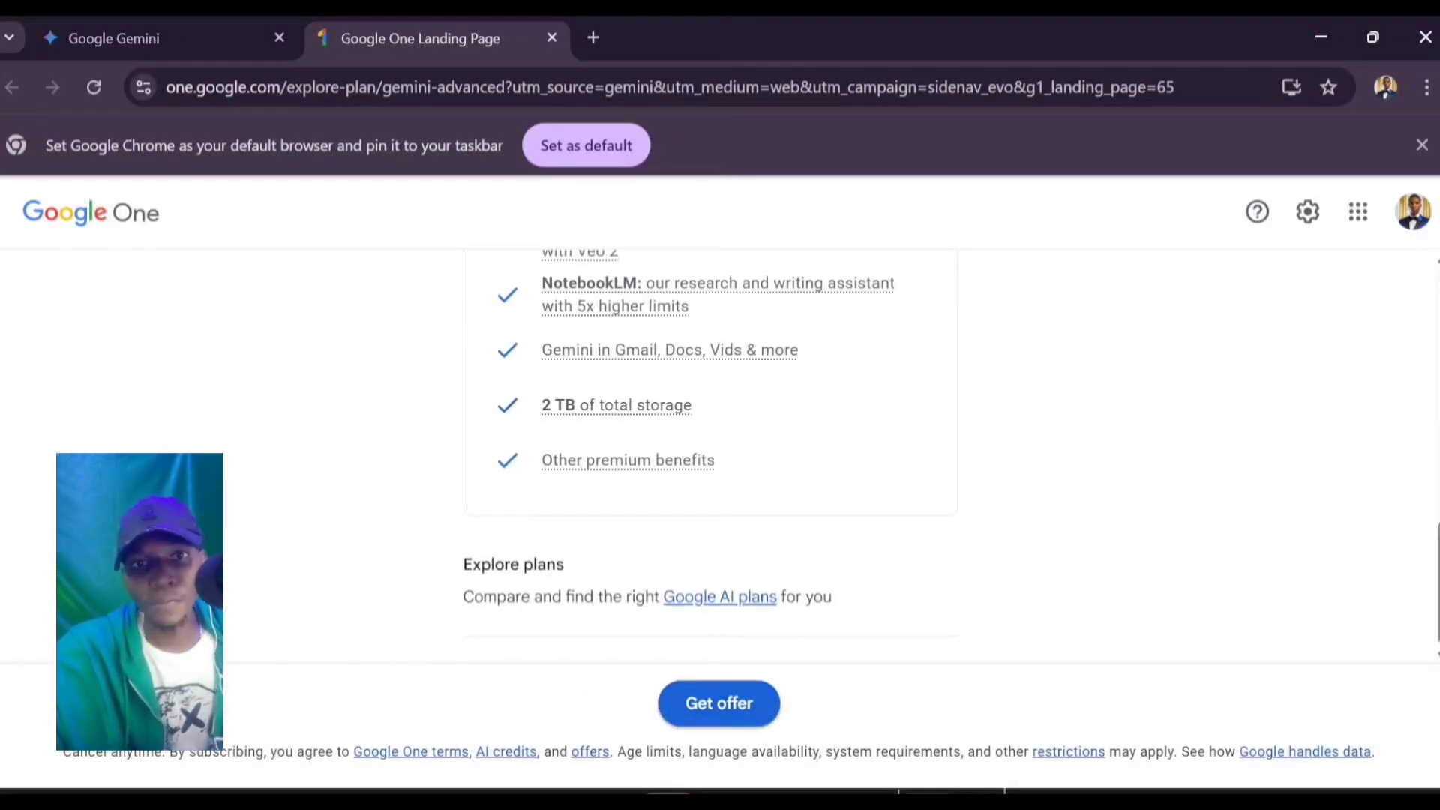
pyautogui.click(718, 703)
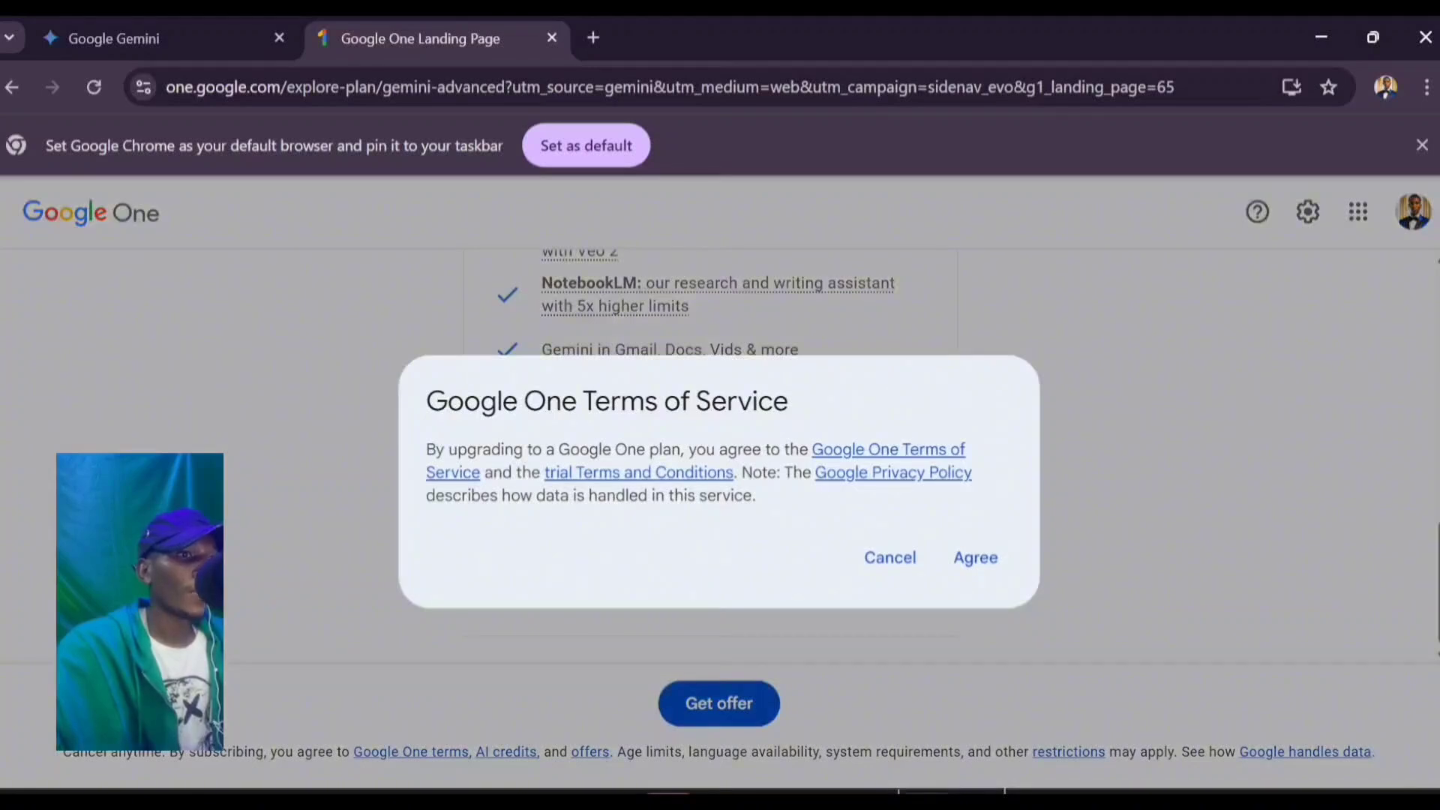
# Step: Agree to the terms, add a payment card, and subscribe to the Google AI Pro 2 TB trial
pyautogui.click(975, 557)
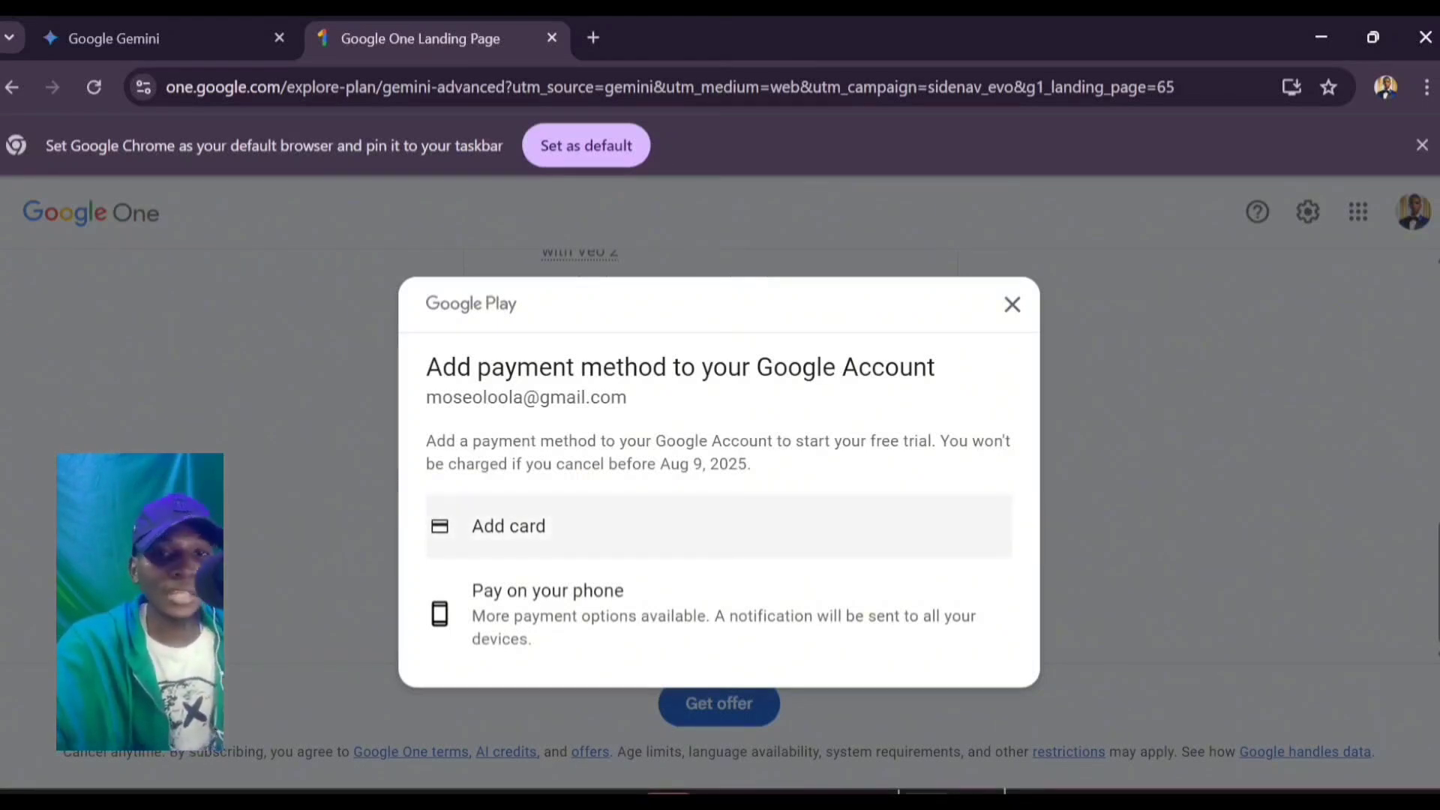
pyautogui.click(525, 526)
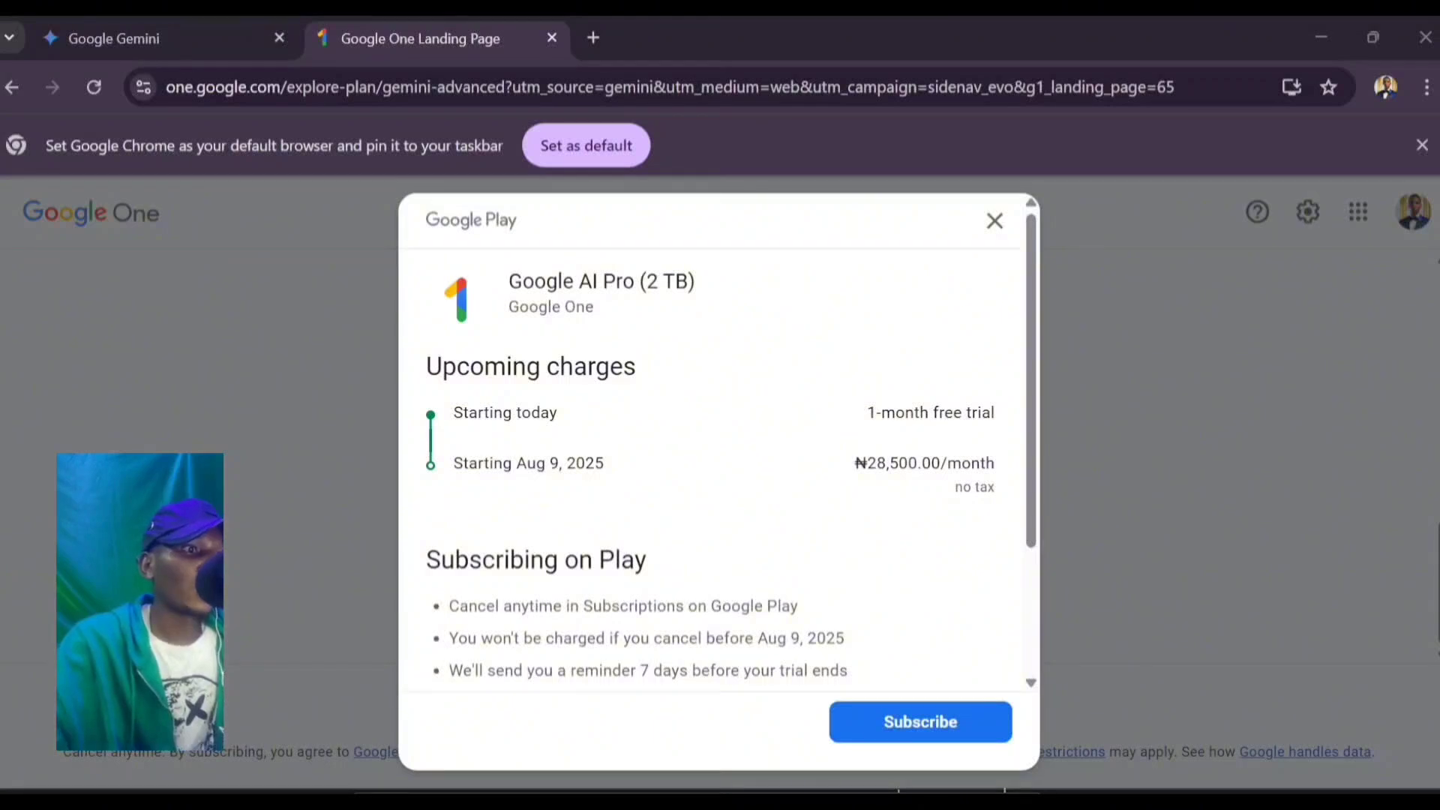
pyautogui.scroll(-3, 718, 467)
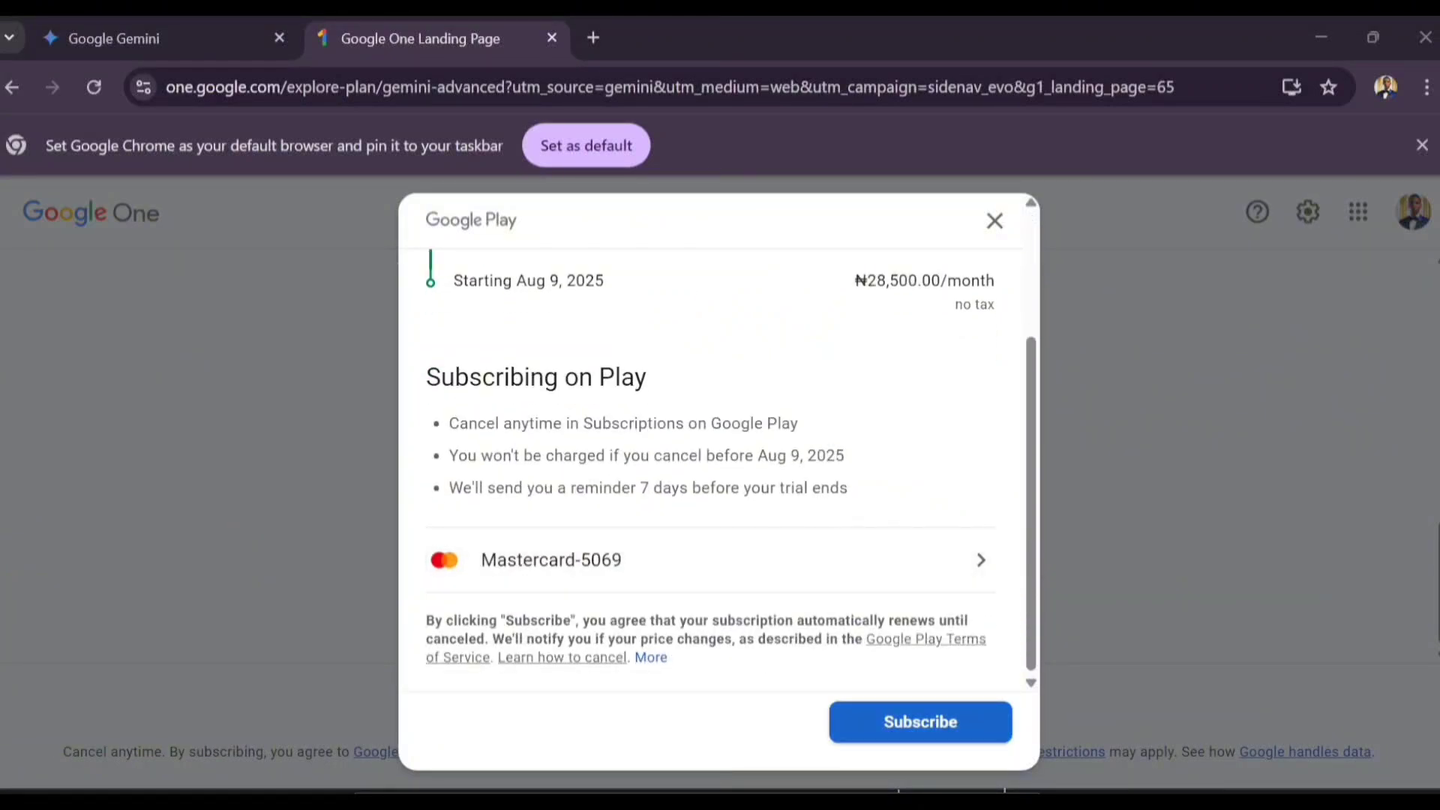
pyautogui.click(920, 722)
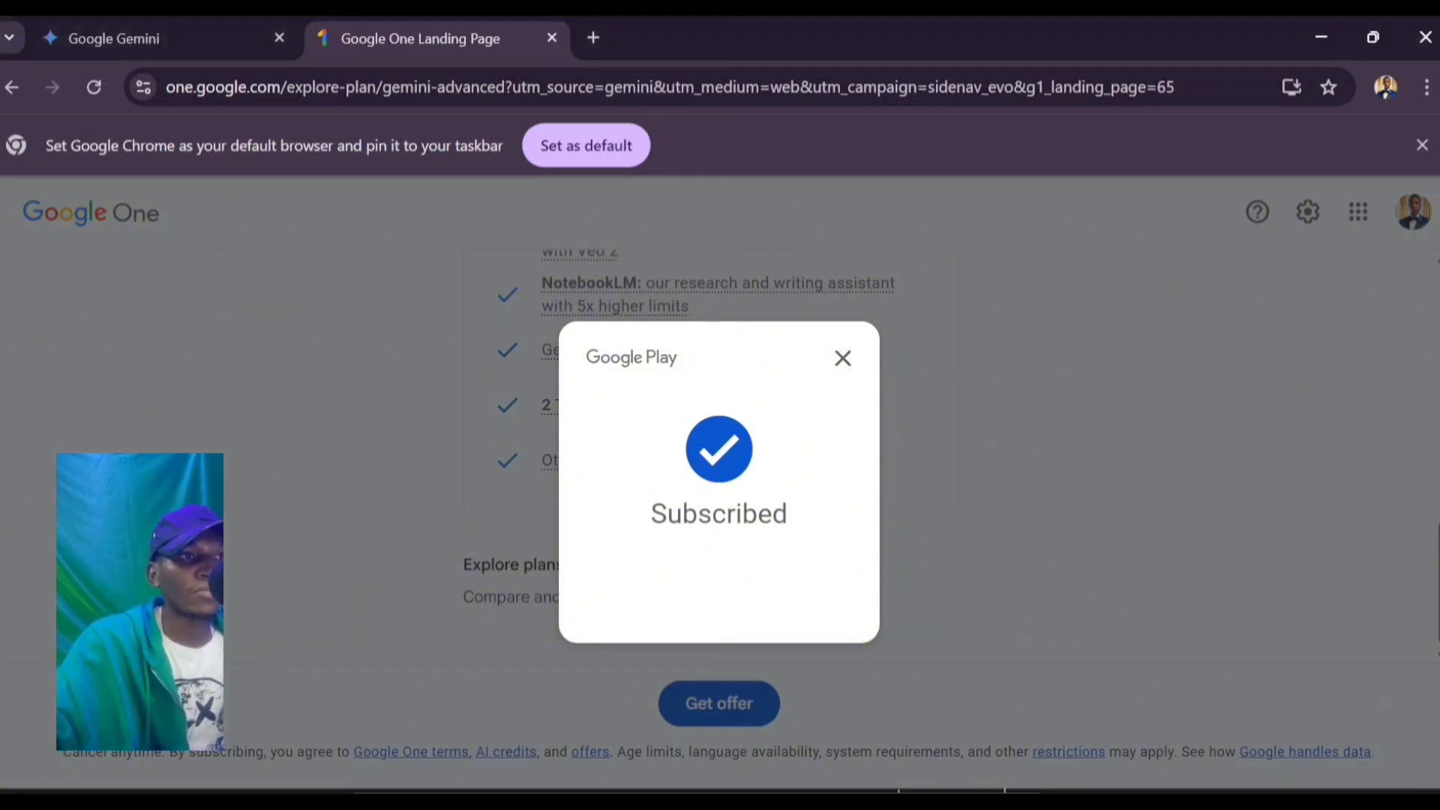
pyautogui.click(843, 358)
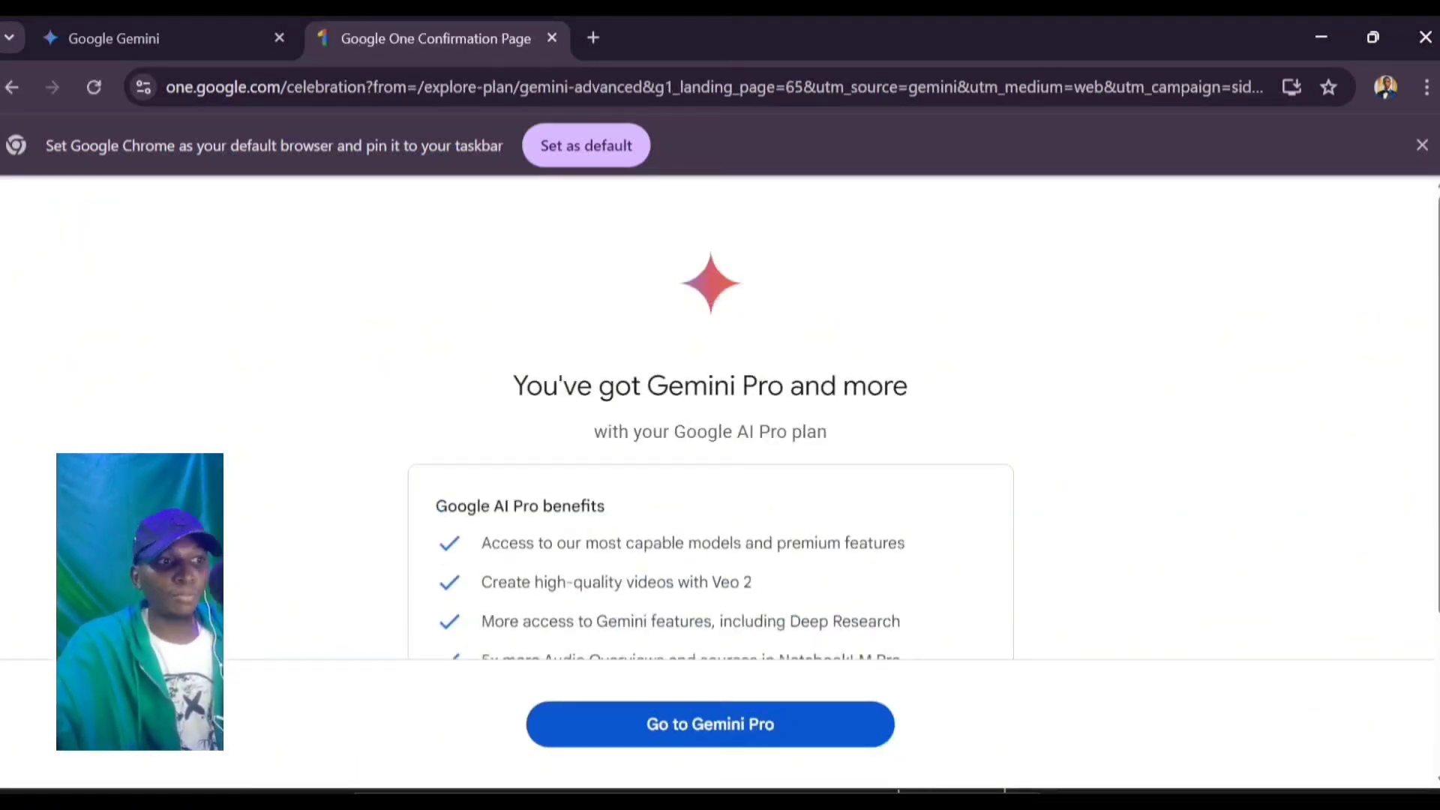
# Step: Go to Gemini Pro from the confirmation page, then start a new browser tab
pyautogui.scroll(-3, 711, 419)
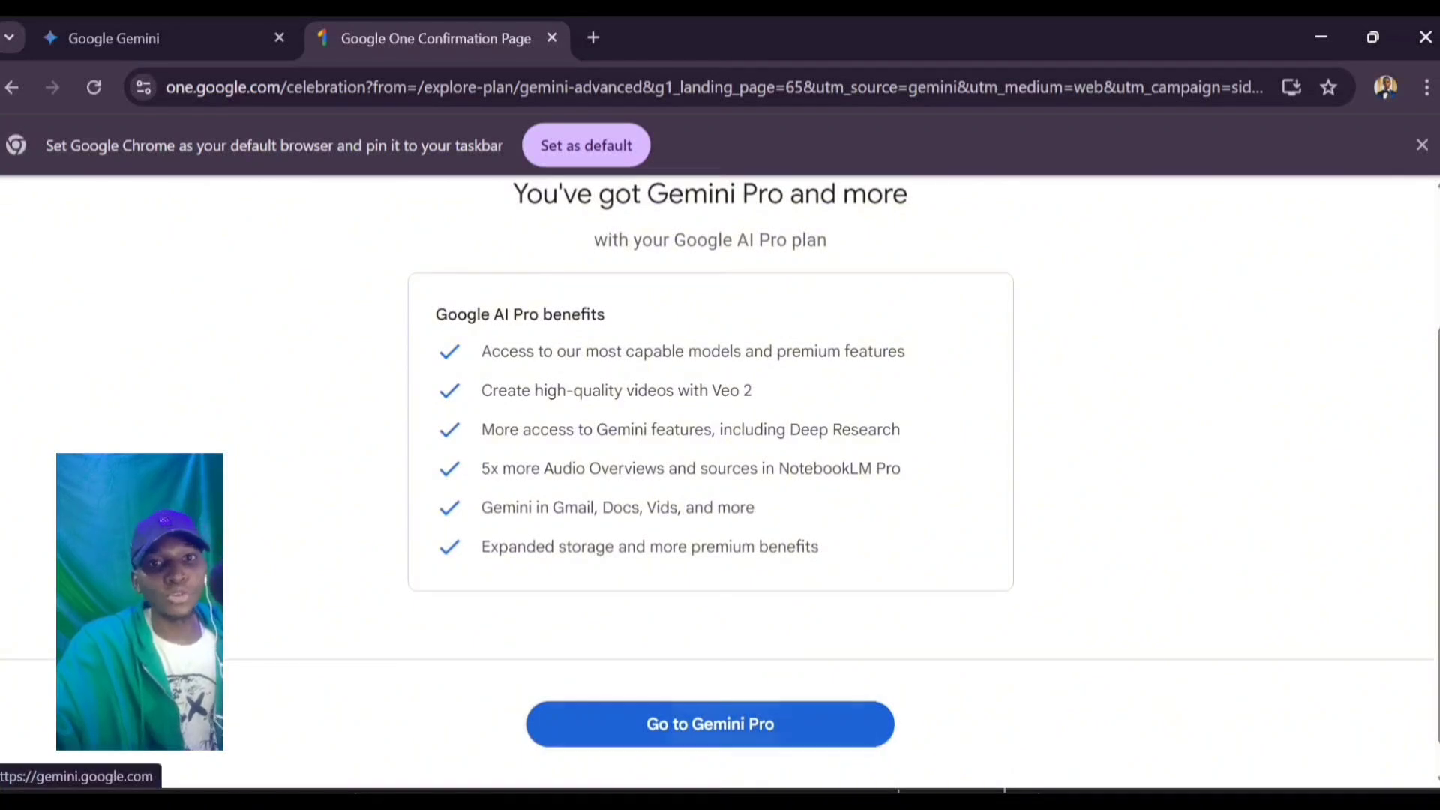
pyautogui.click(710, 724)
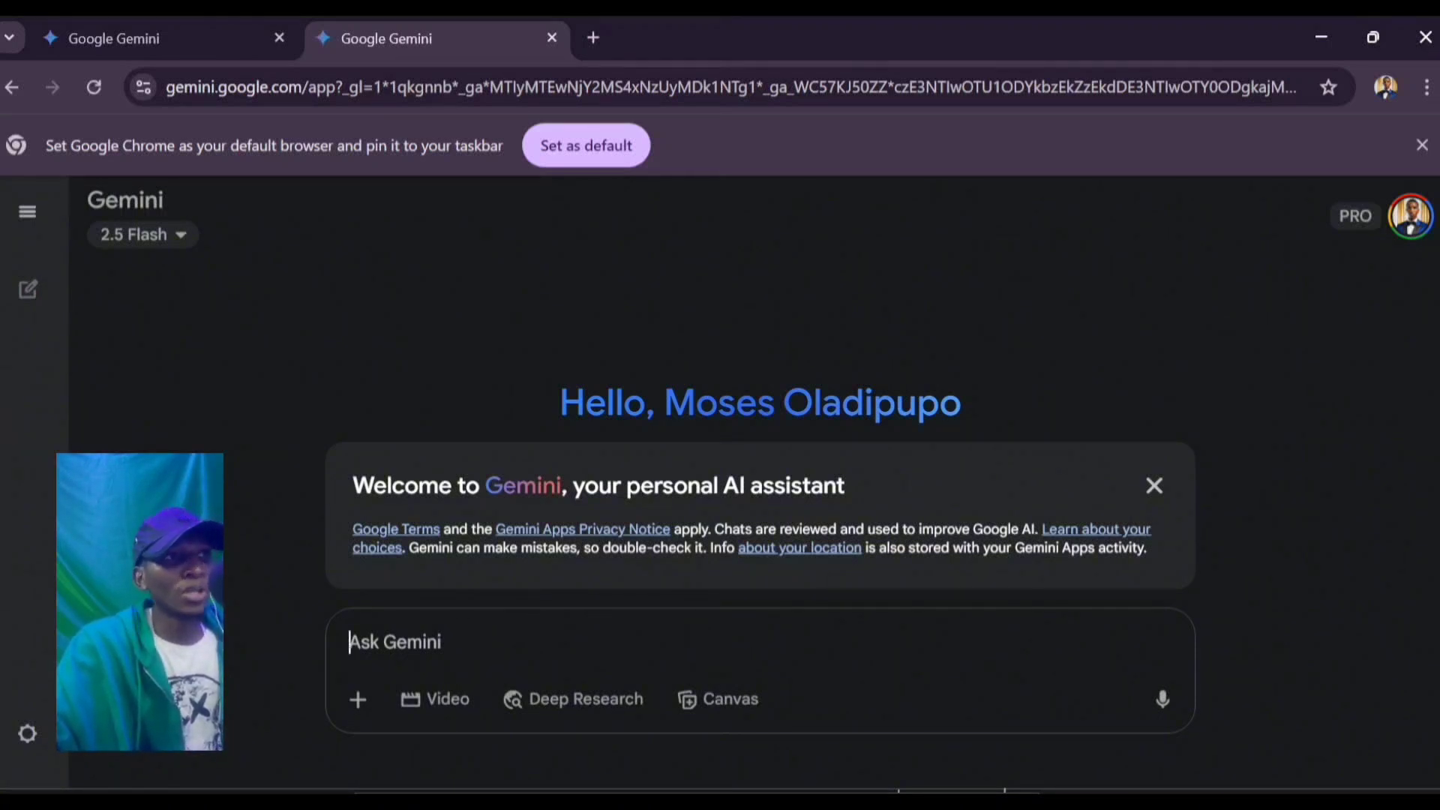
pyautogui.click(593, 37)
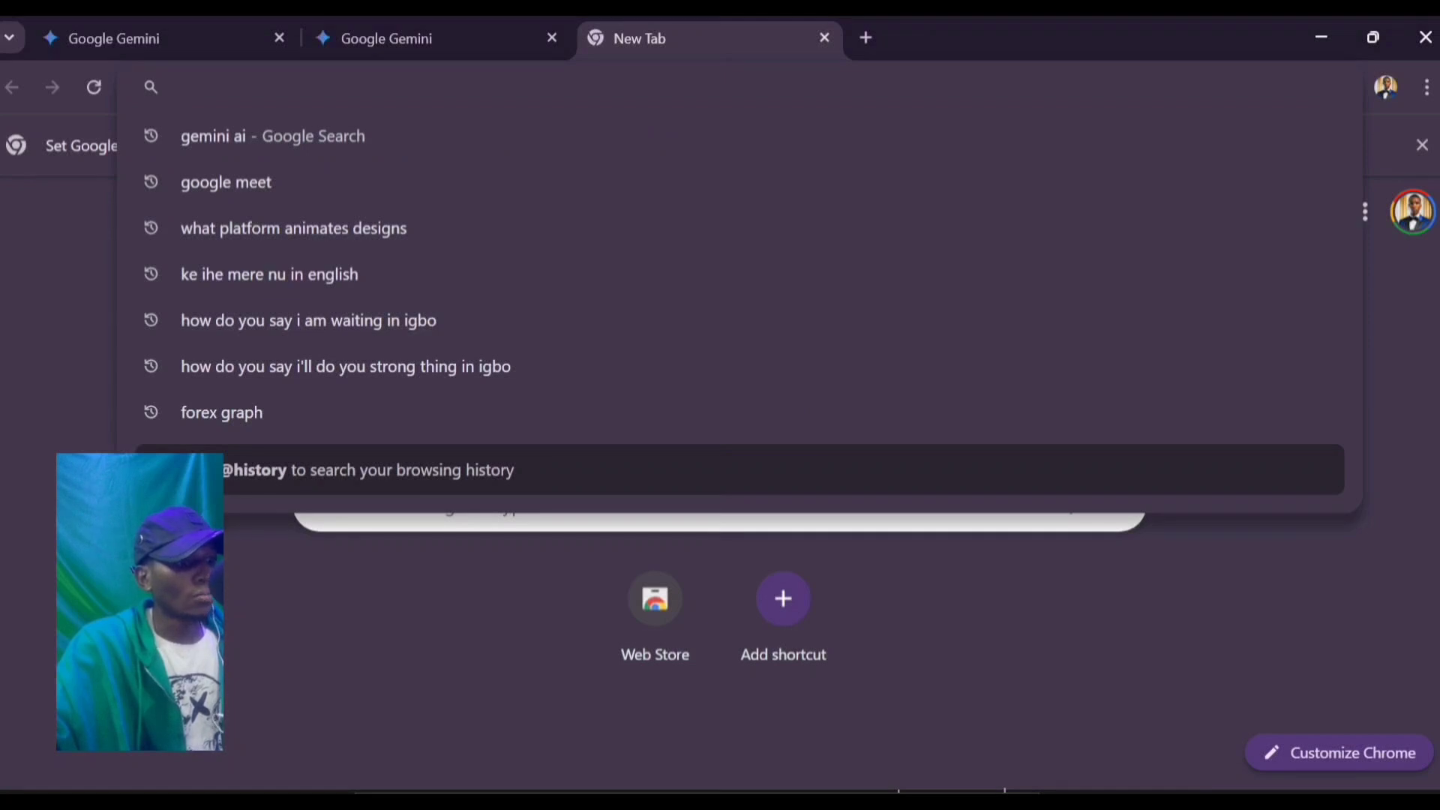
# Step: Search 'google flow' and browse the Google Labs Flow page at labs.google/flow/about
pyautogui.write('goo')
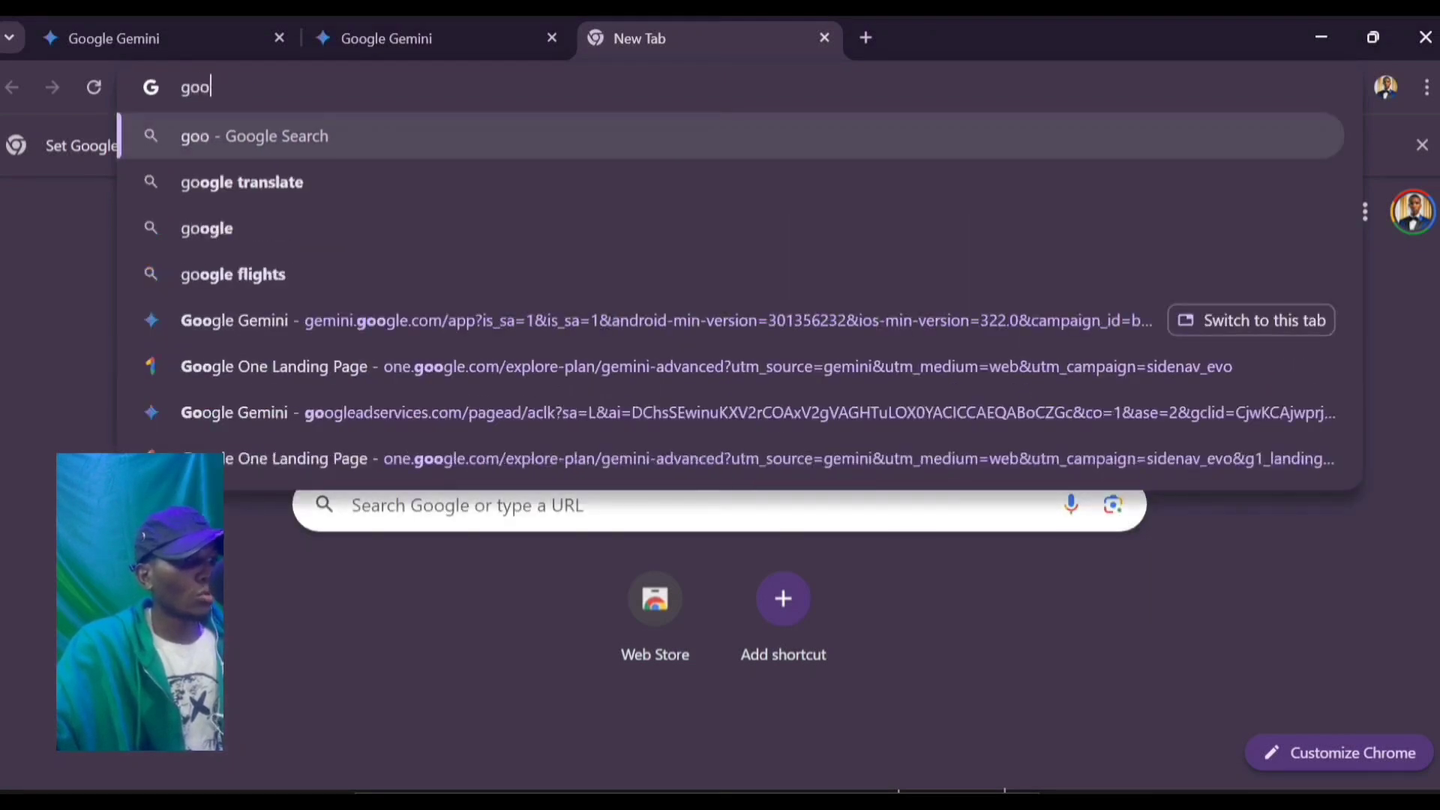
pyautogui.write('gle flow')
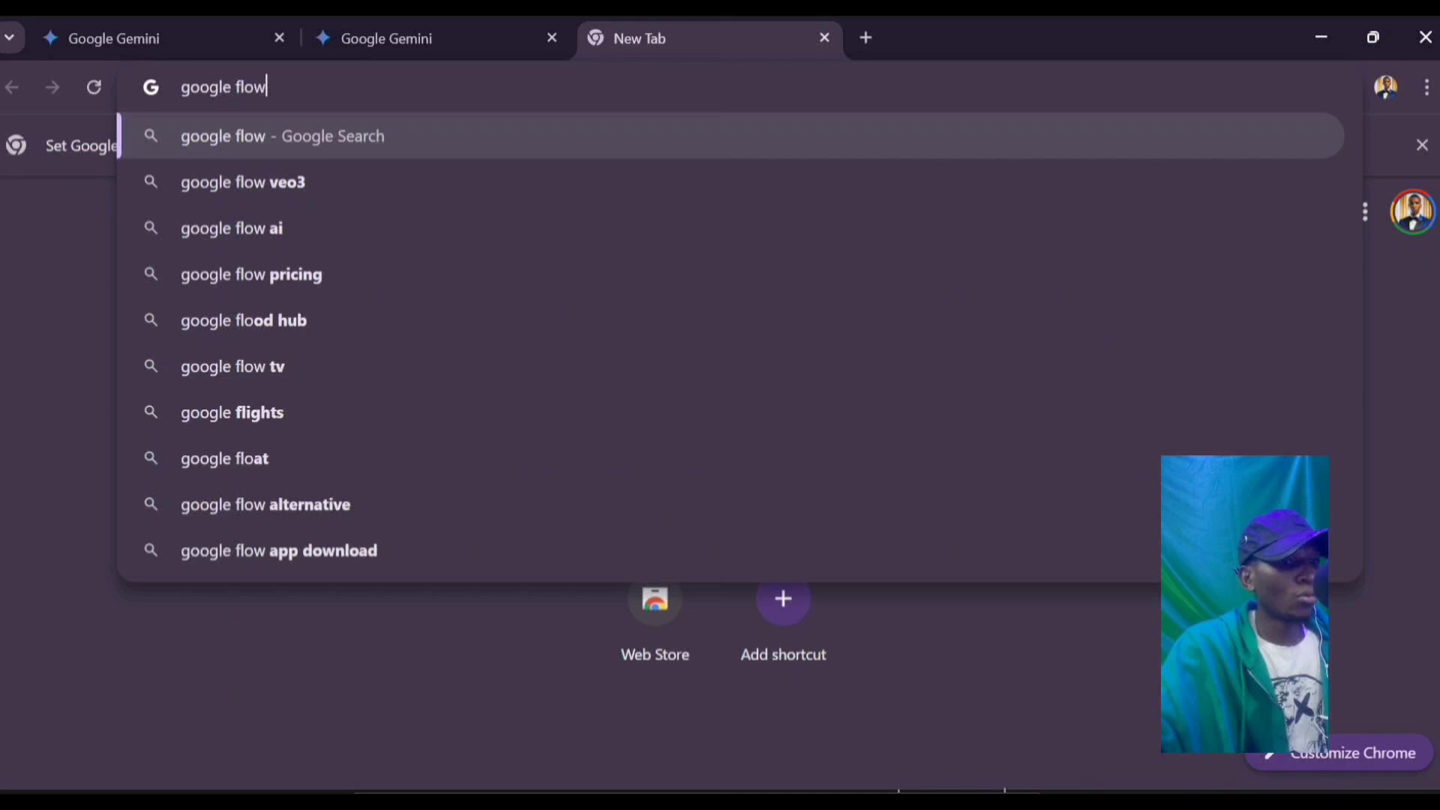
pyautogui.press('Return')
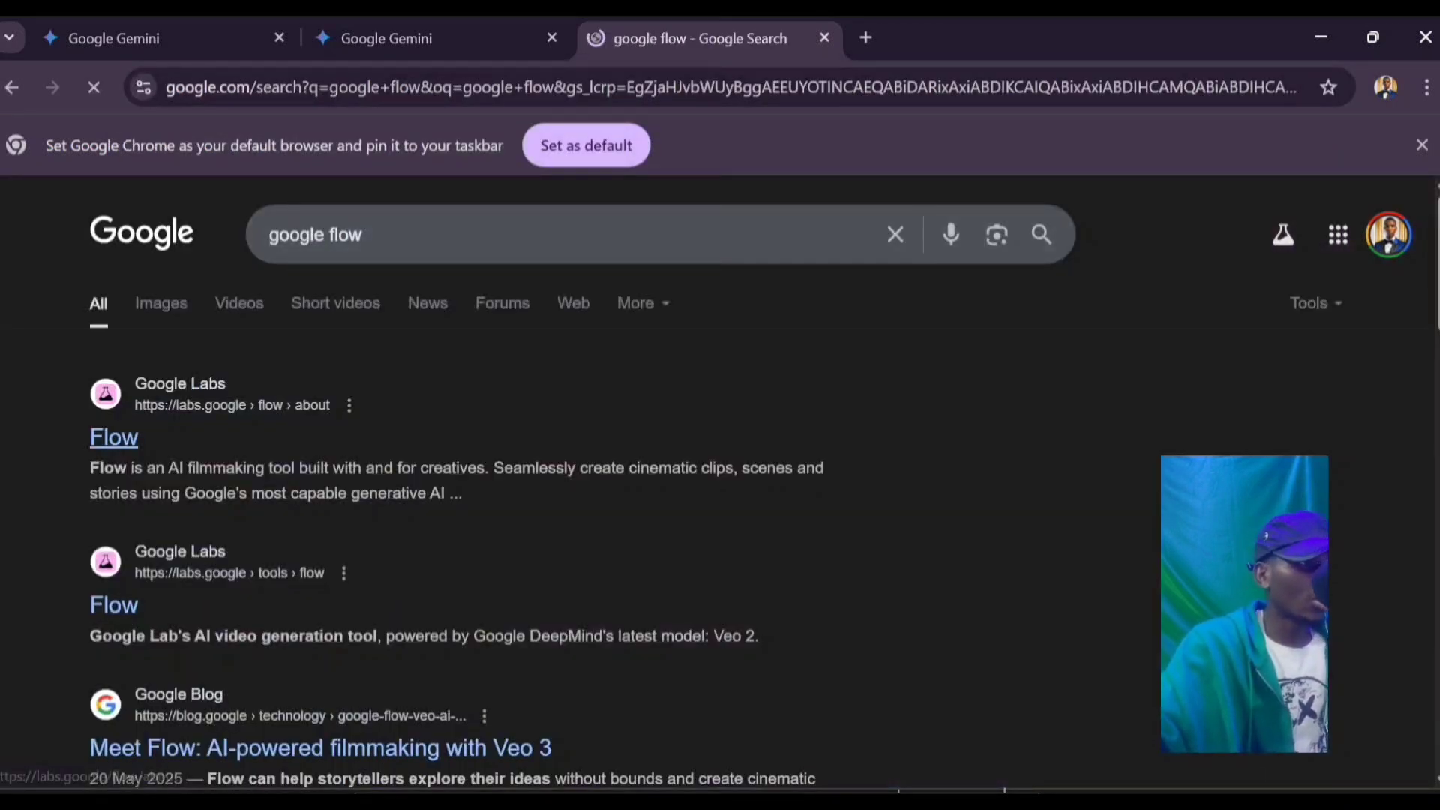
pyautogui.click(114, 437)
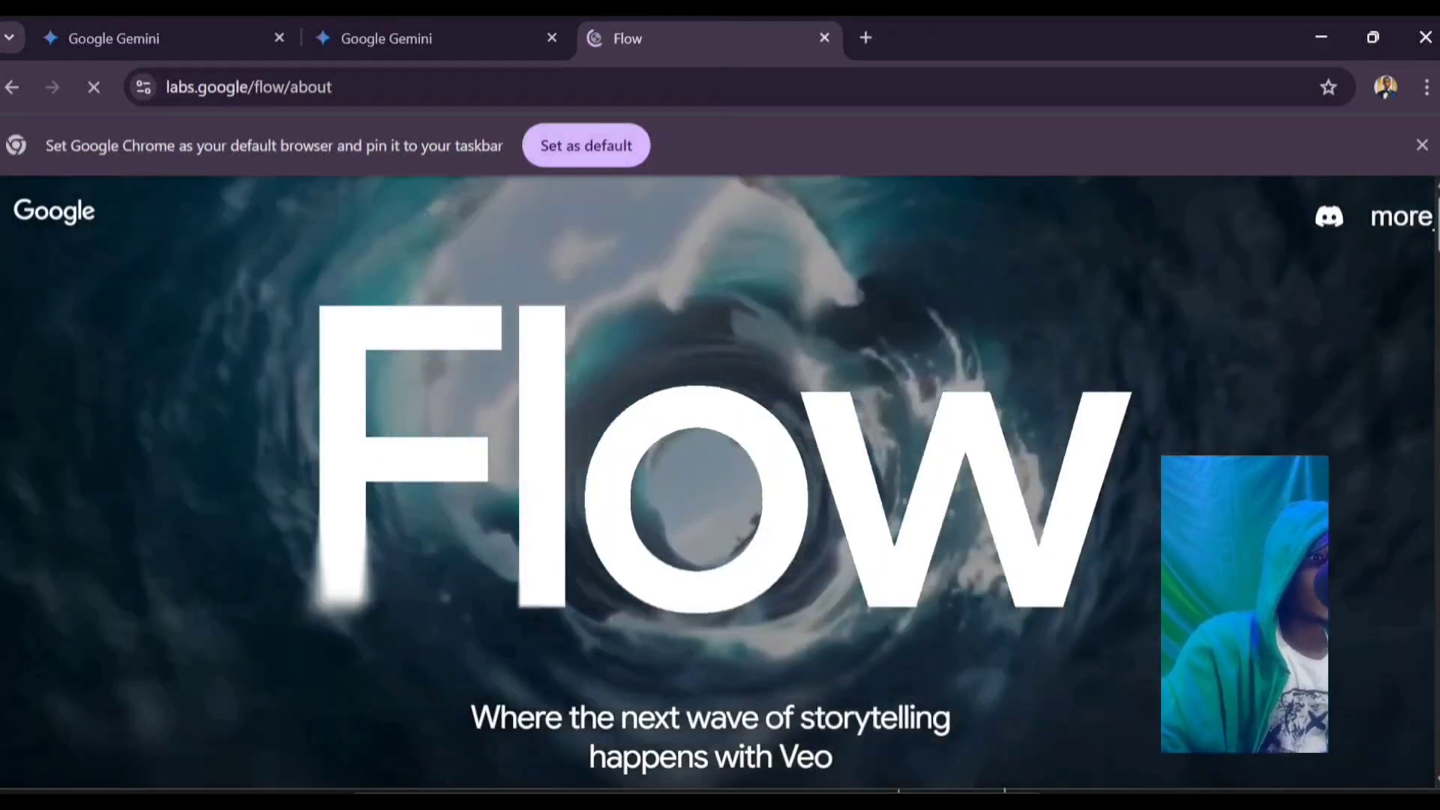
pyautogui.scroll(-3, 720, 480)
pyautogui.scroll(-2, 720, 480)
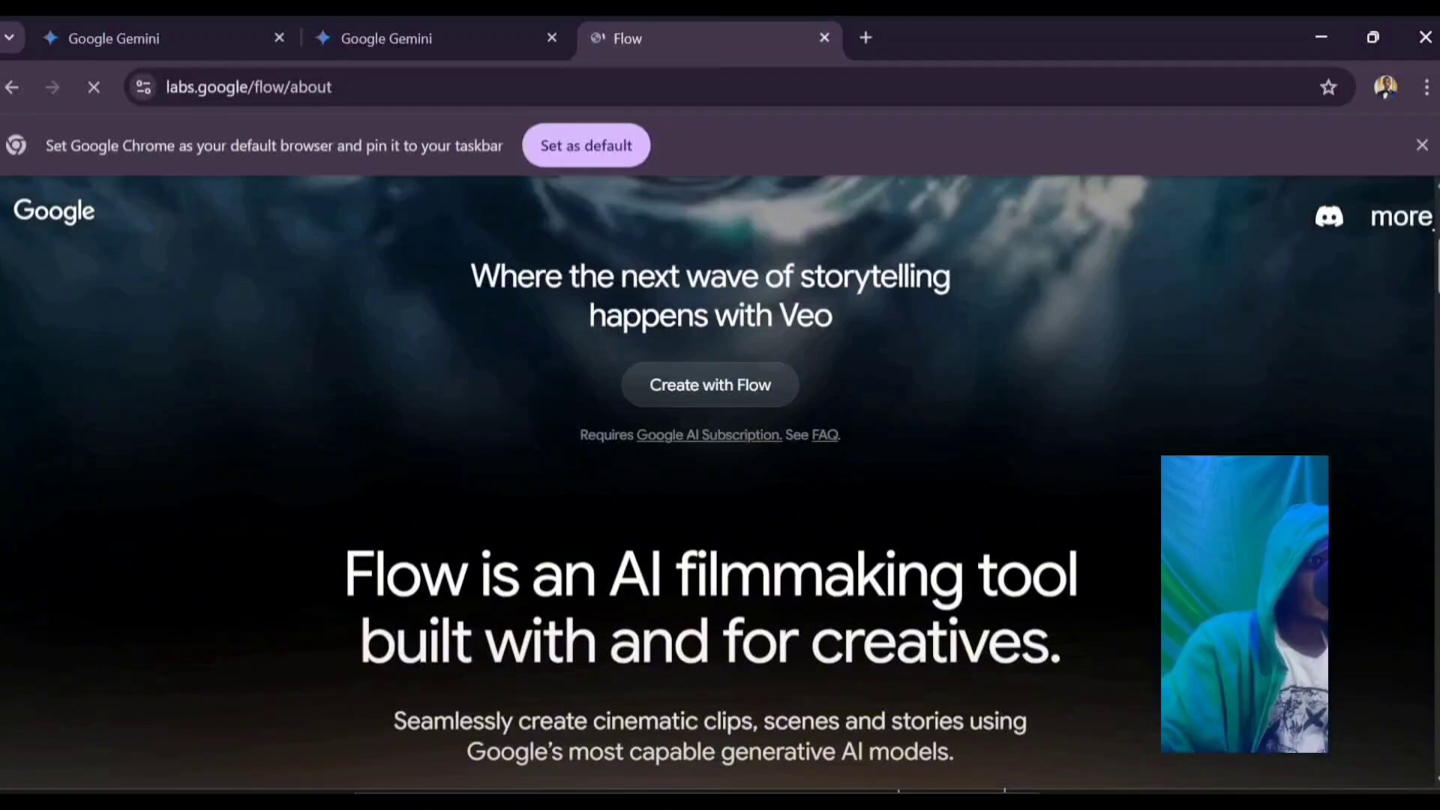
pyautogui.scroll(2, 720, 480)
pyautogui.scroll(1, 720, 480)
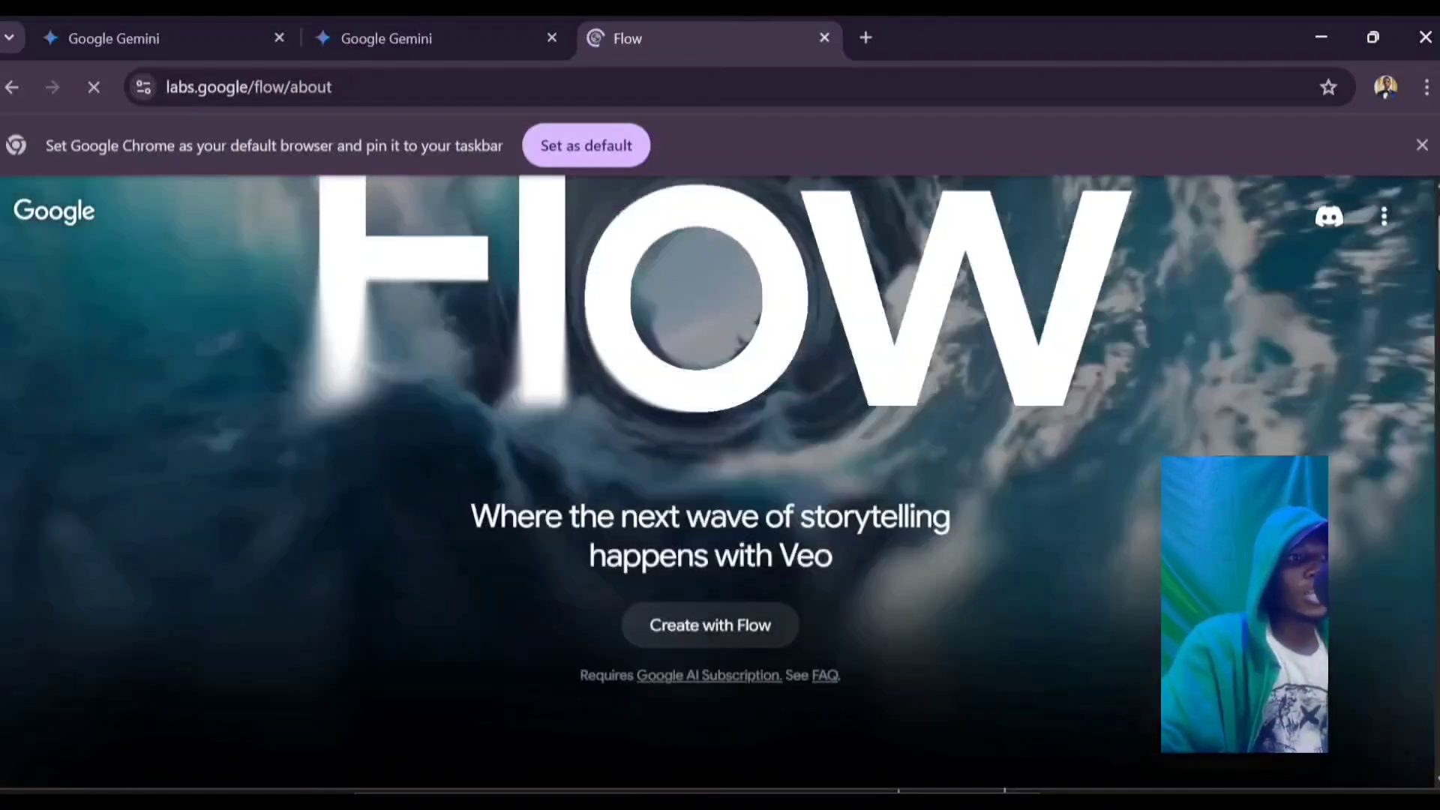
pyautogui.scroll(2, 720, 480)
pyautogui.scroll(-3, 720, 480)
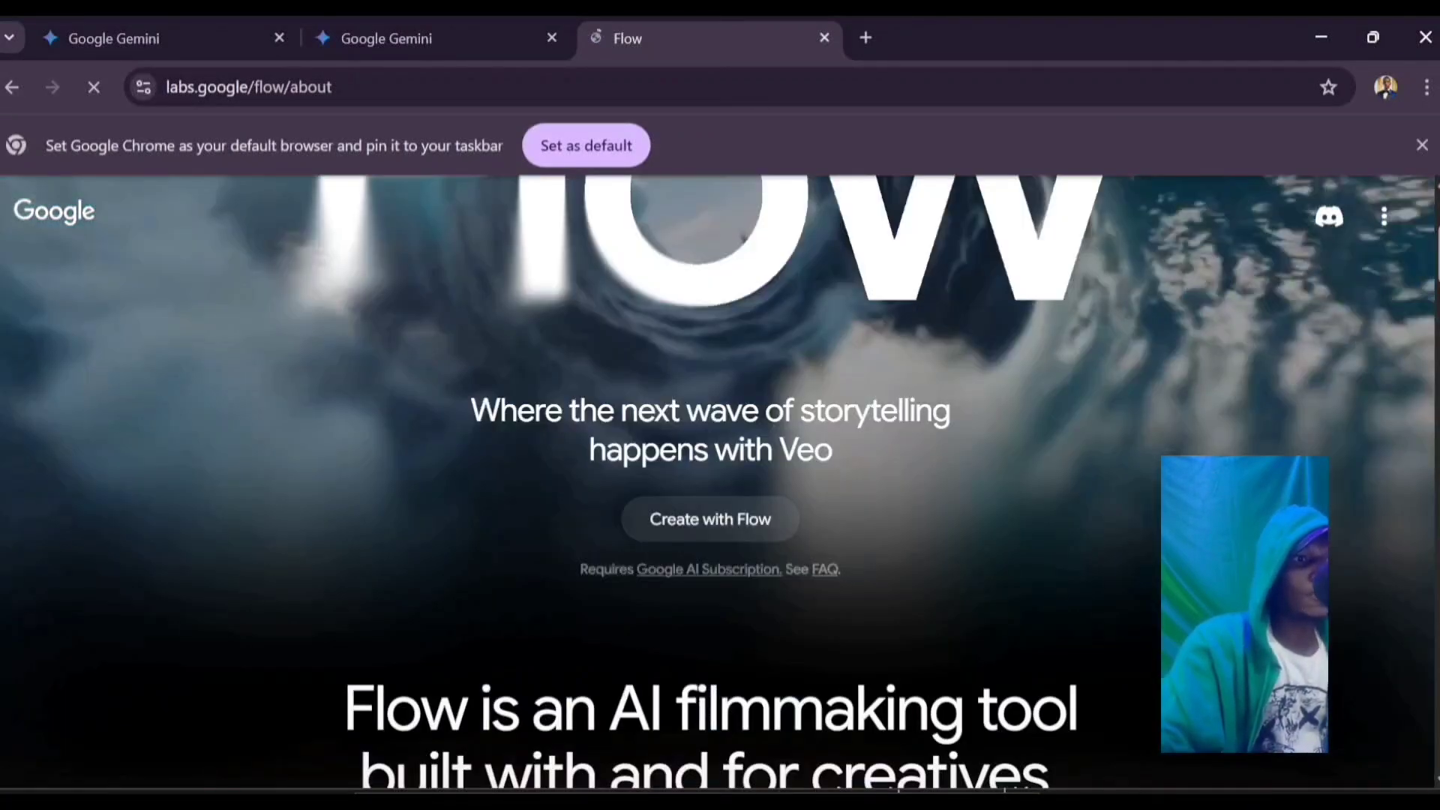
# Step: Launch Flow with 'Create with Flow' and opt in to marketing emails
pyautogui.click(710, 519)
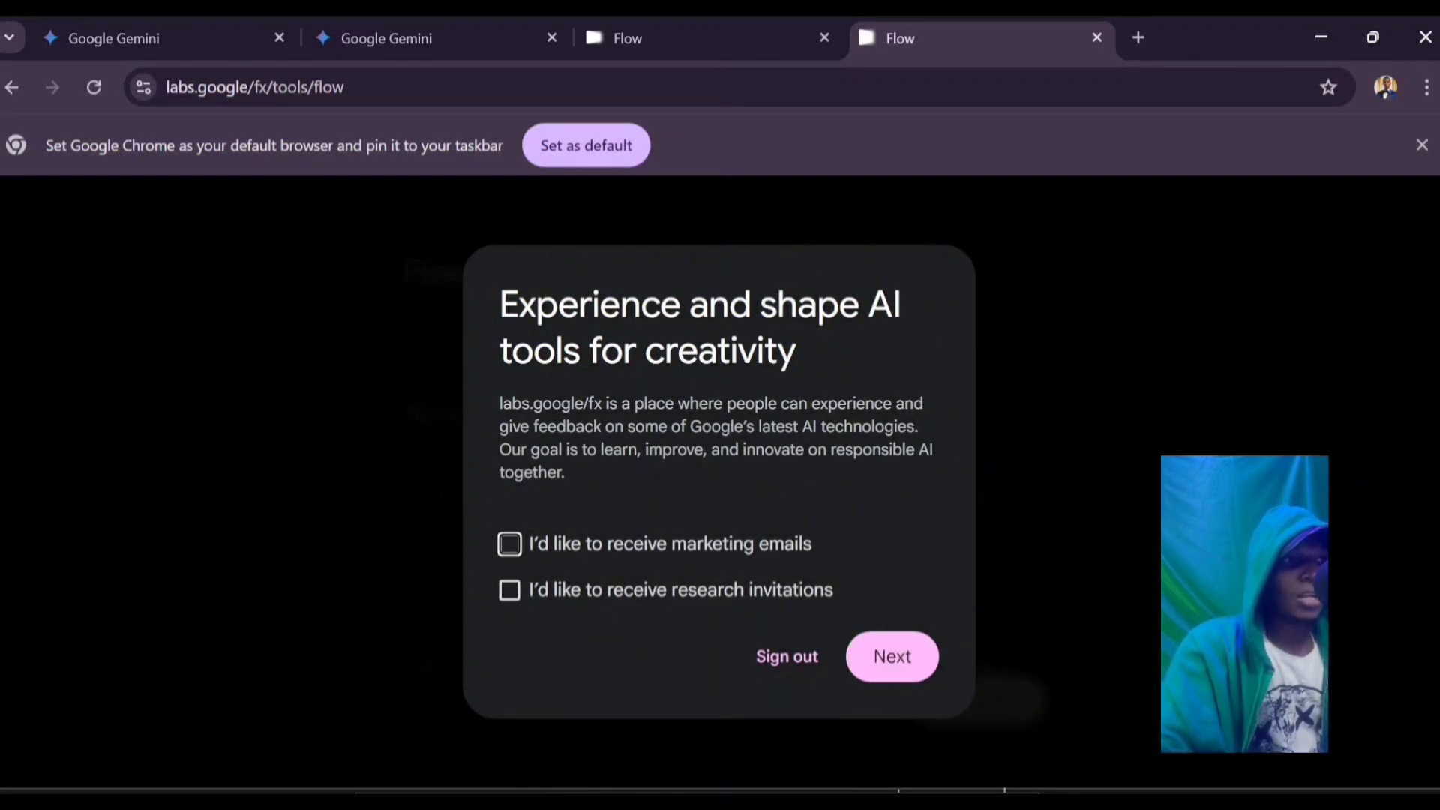
pyautogui.click(509, 544)
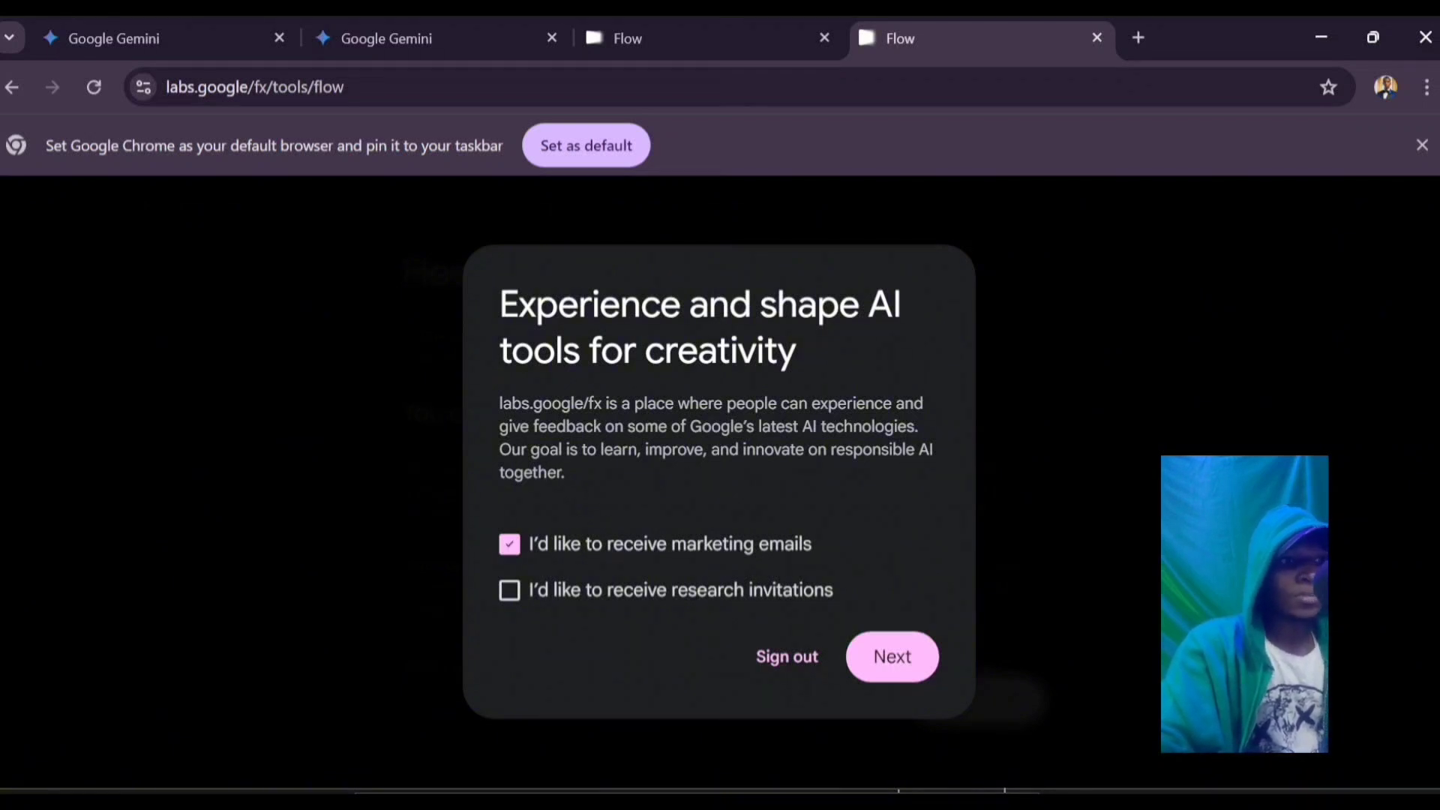
pyautogui.click(893, 657)
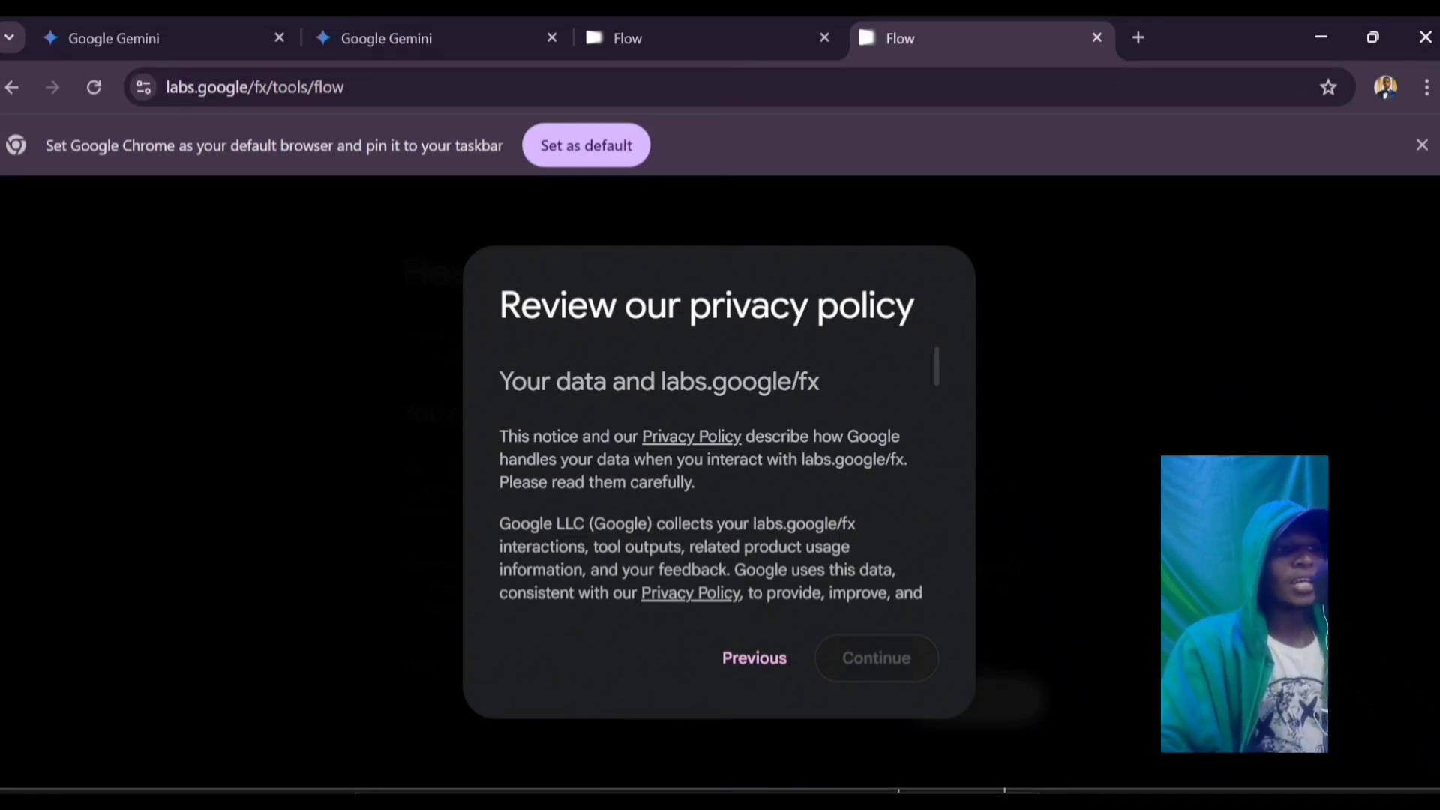
# Step: Review and accept the privacy policy, then dismiss the Flow update notice
pyautogui.scroll(-1, 711, 477)
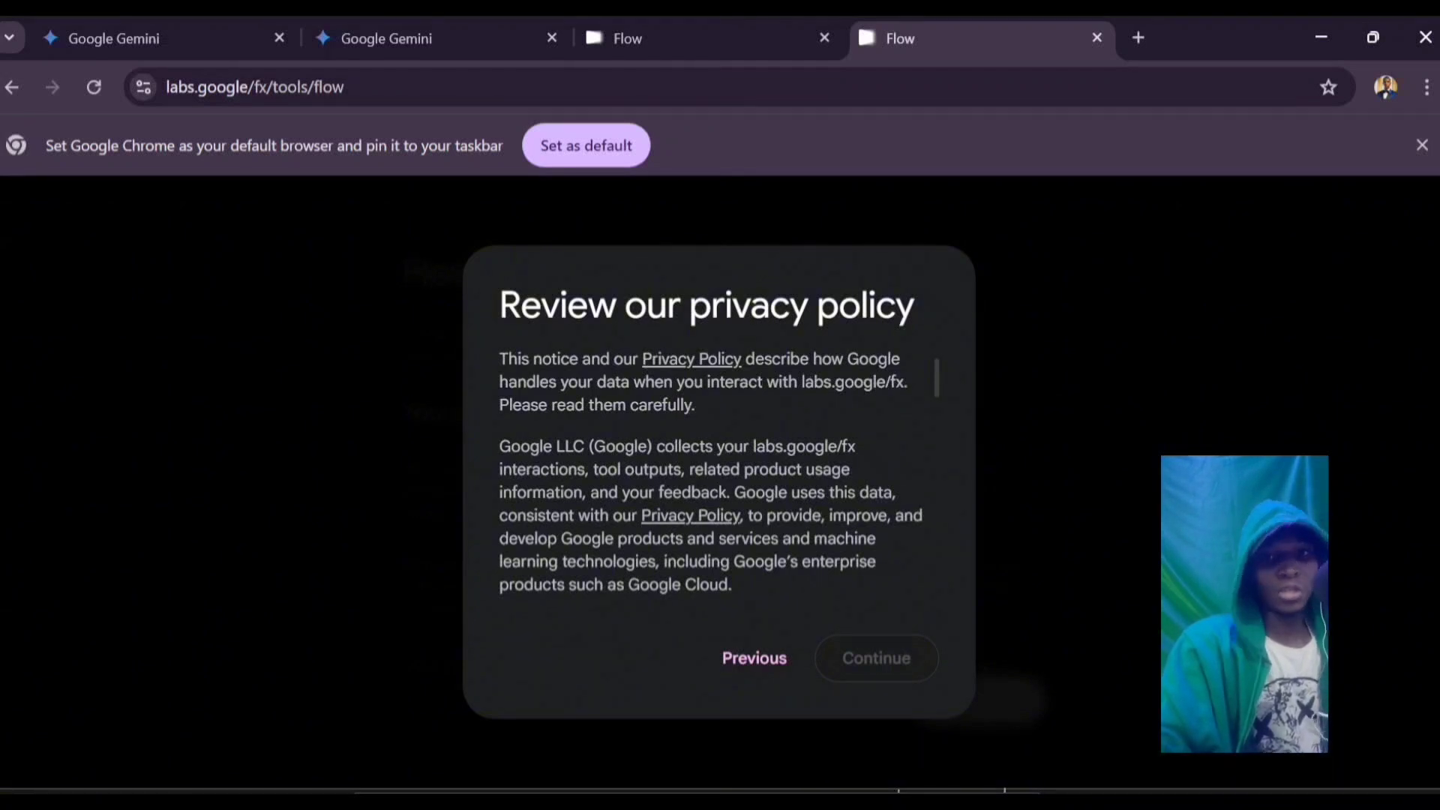
pyautogui.scroll(-2, 711, 476)
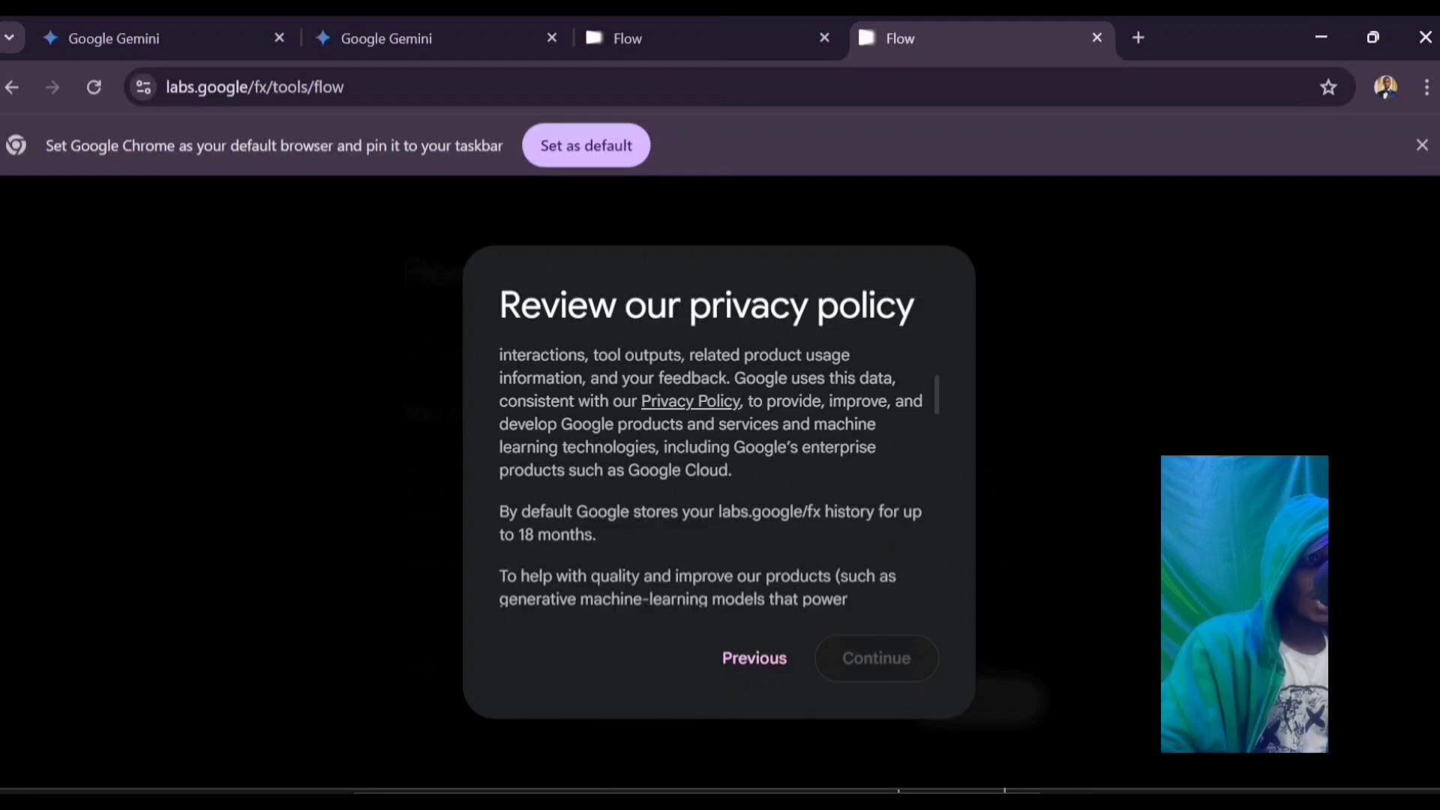
pyautogui.scroll(-3, 711, 477)
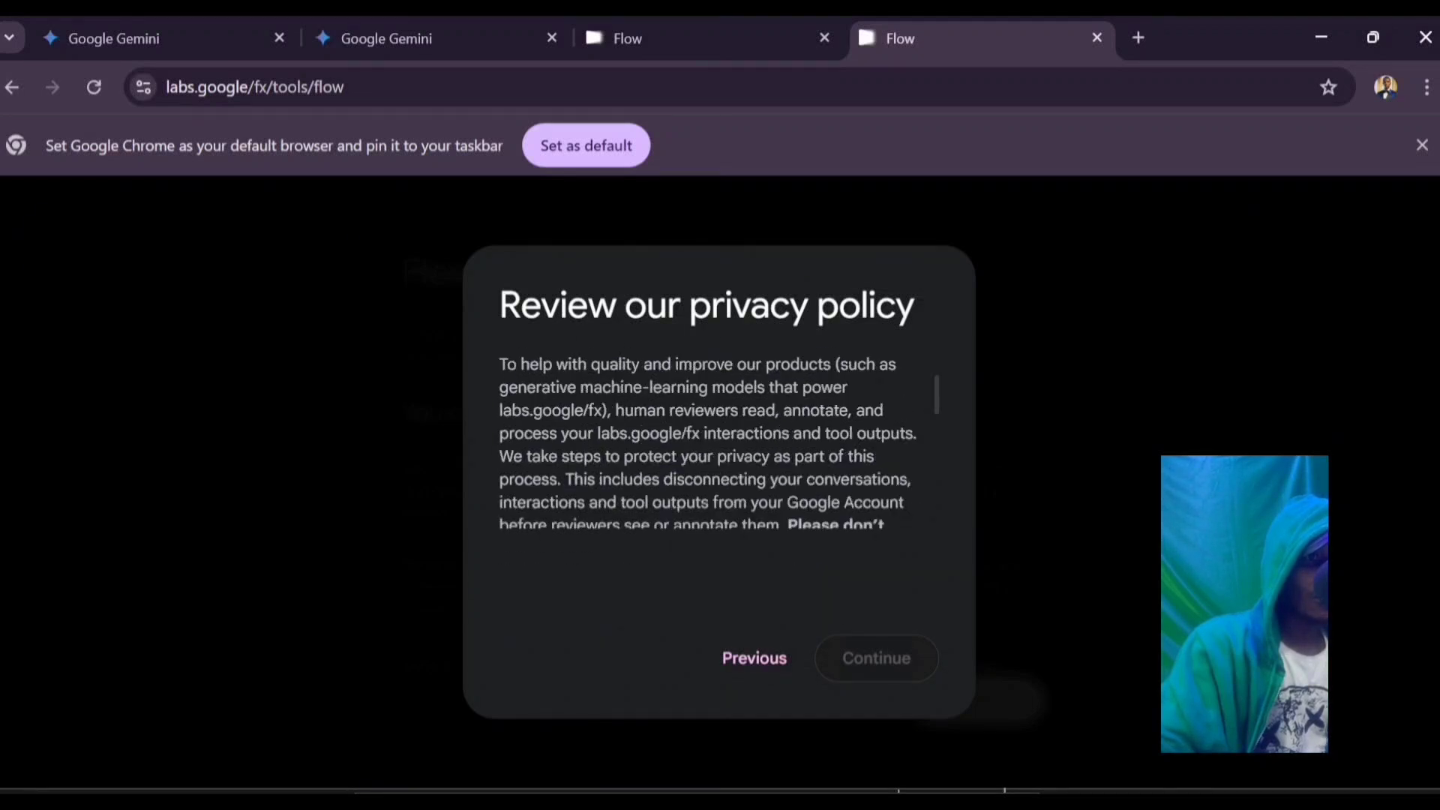
pyautogui.scroll(-3, 709, 480)
pyautogui.scroll(1, 711, 477)
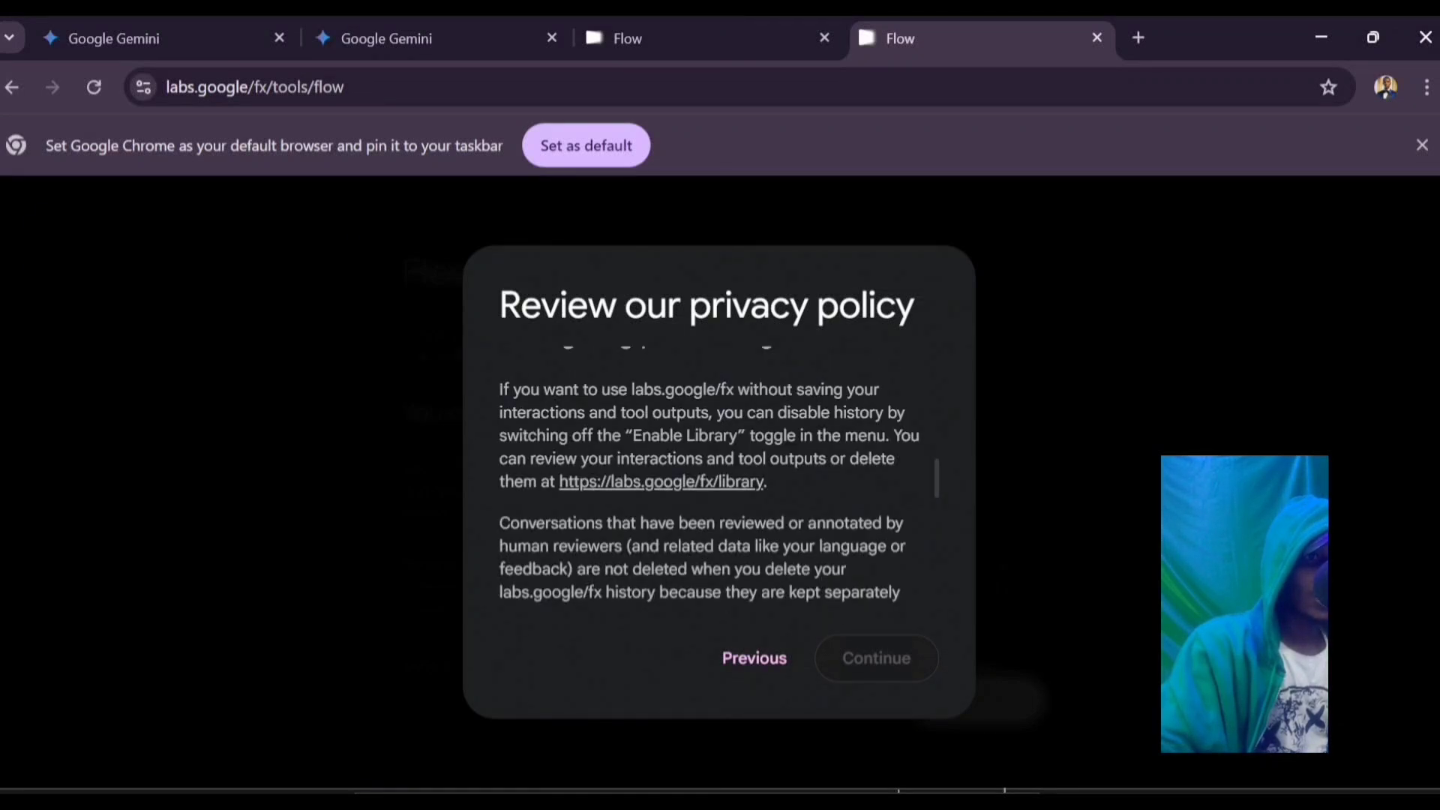
pyautogui.scroll(6, 711, 477)
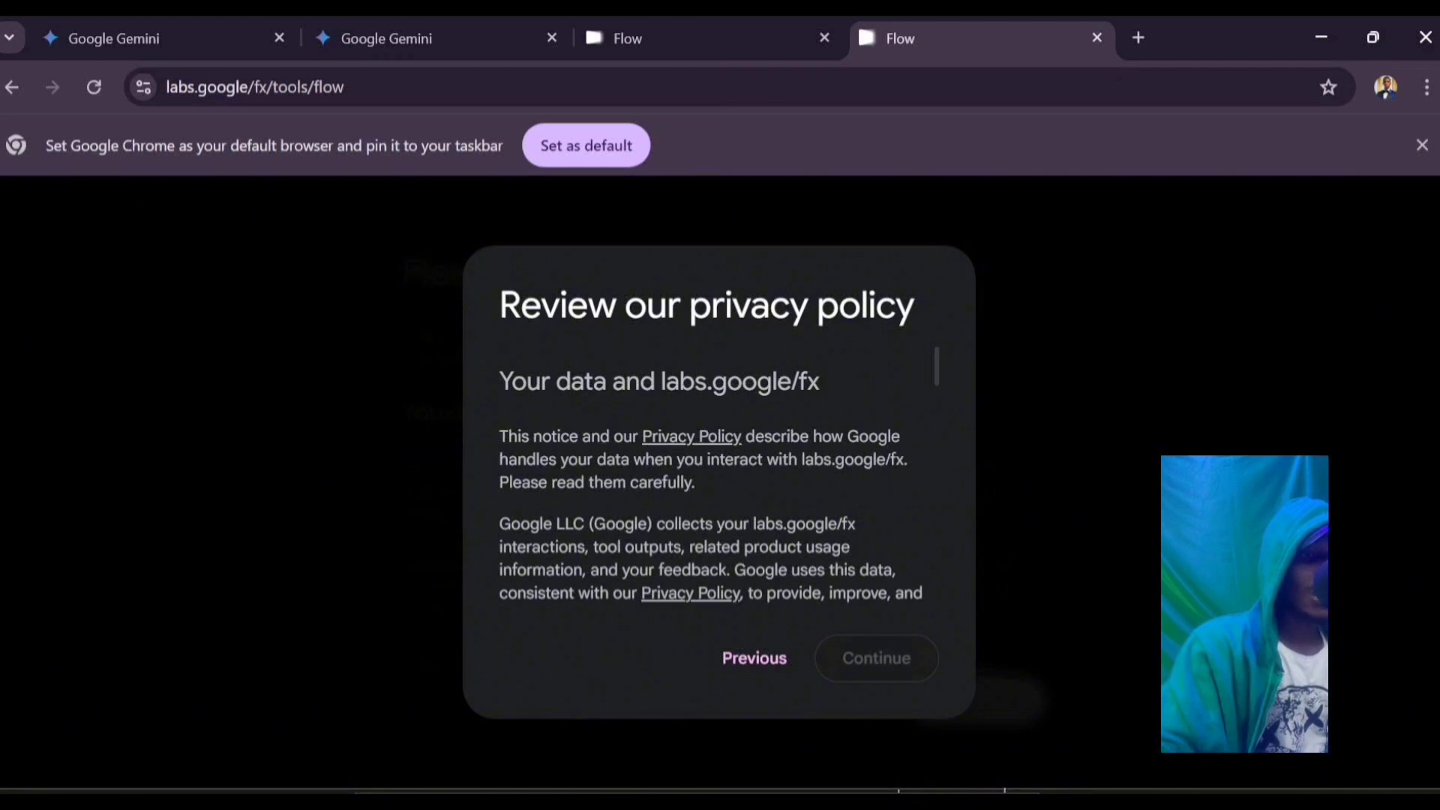
pyautogui.scroll(-1, 711, 477)
pyautogui.scroll(-8, 711, 477)
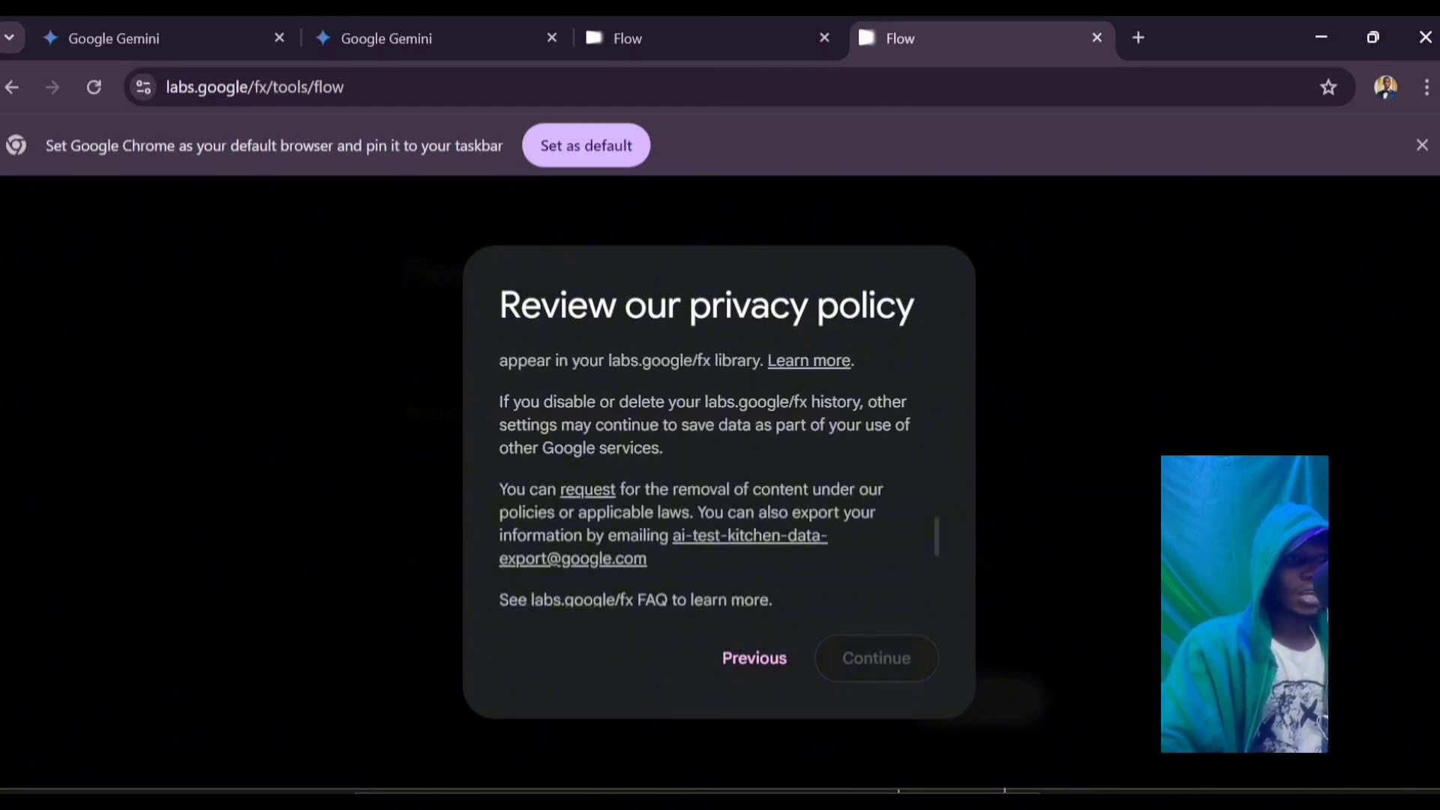
pyautogui.scroll(4, 711, 477)
pyautogui.scroll(-4, 711, 477)
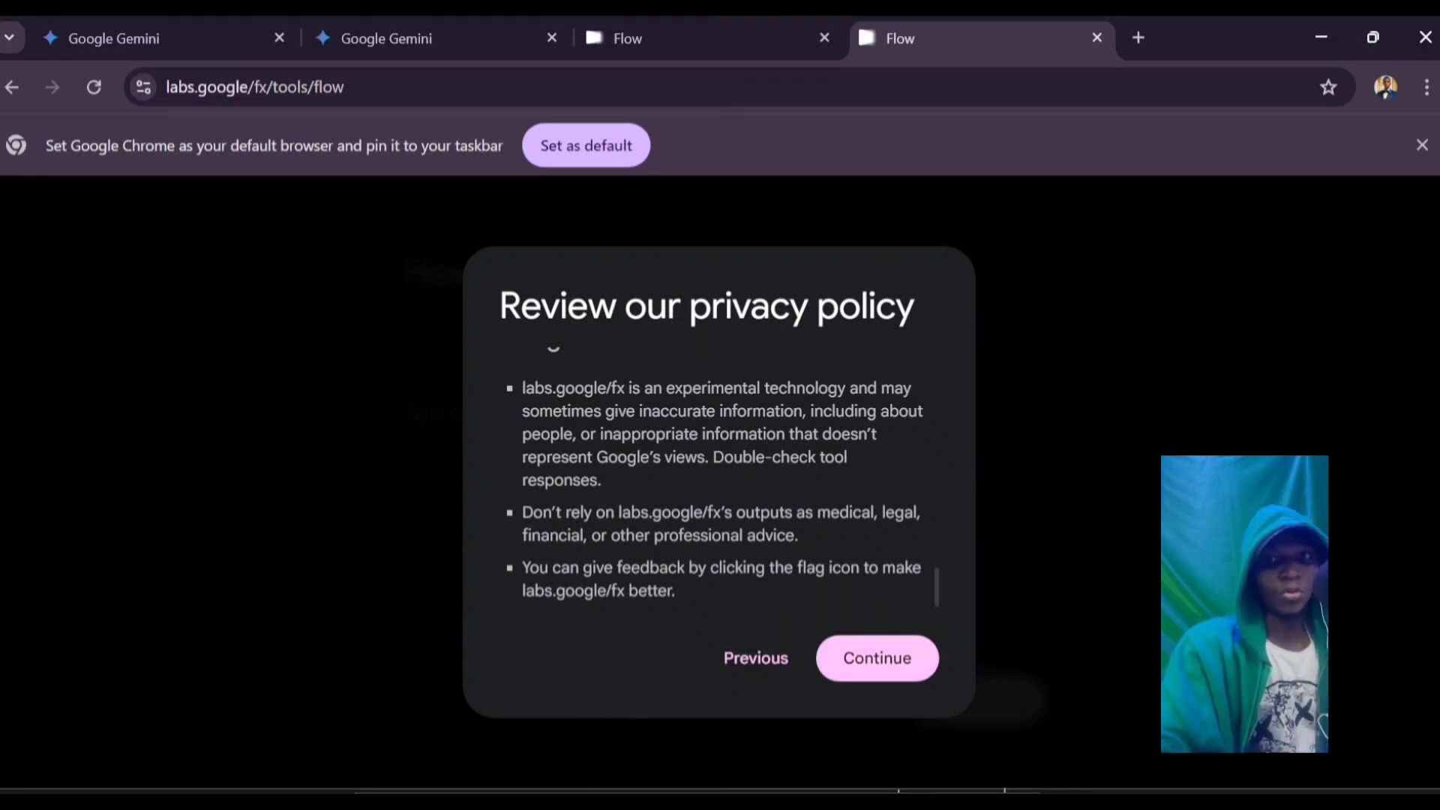
pyautogui.click(876, 659)
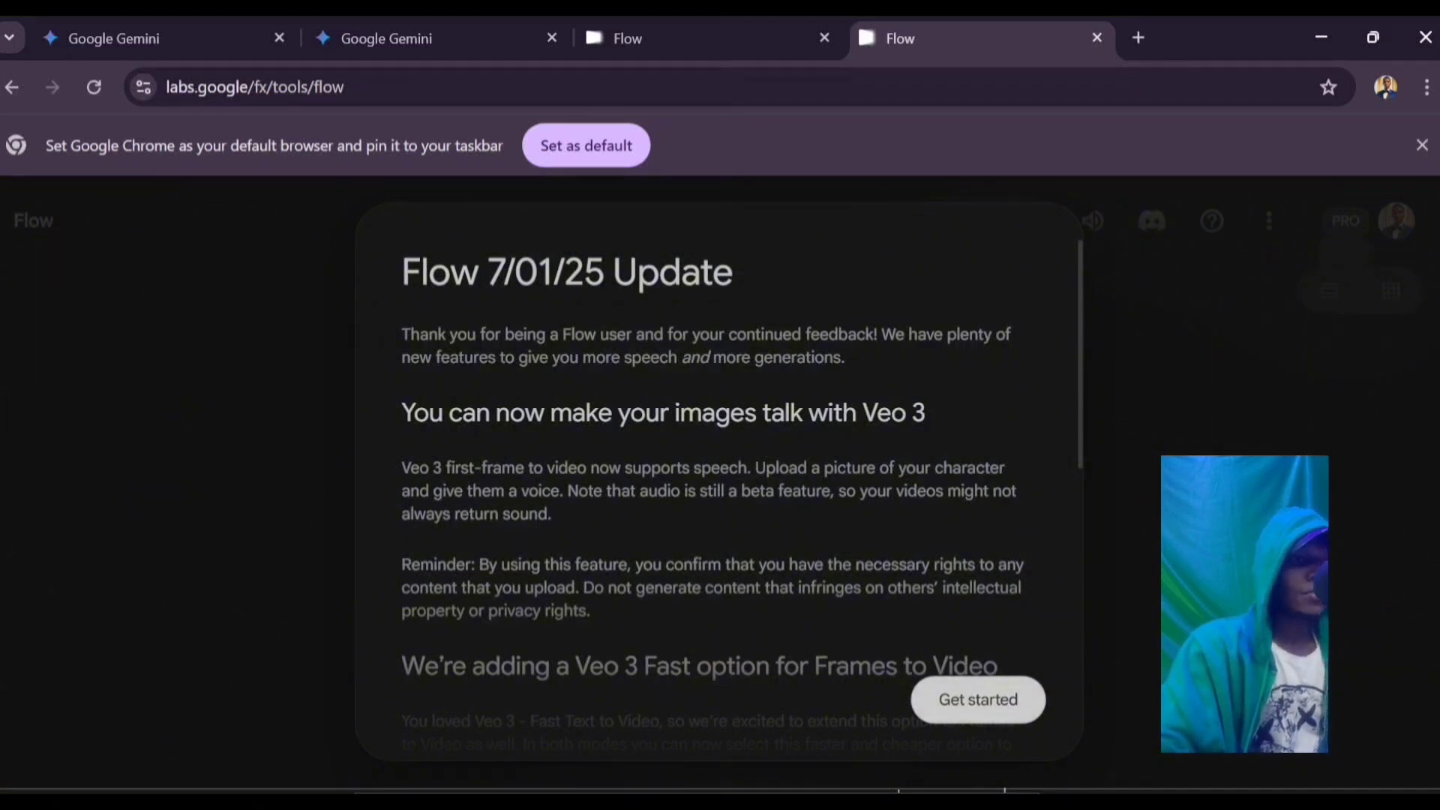
pyautogui.click(977, 700)
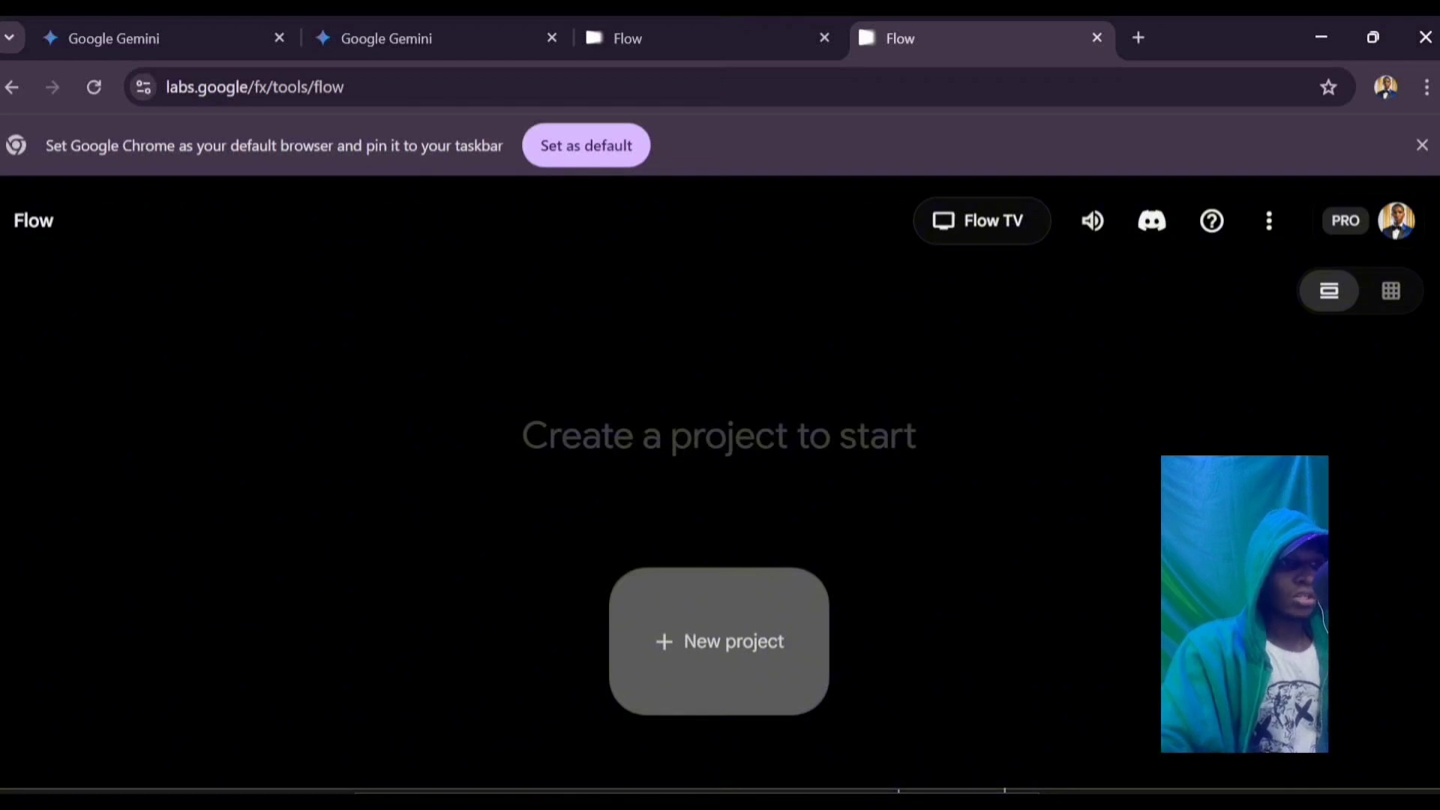
# Step: Create a new project from the Flow home page
pyautogui.click(719, 641)
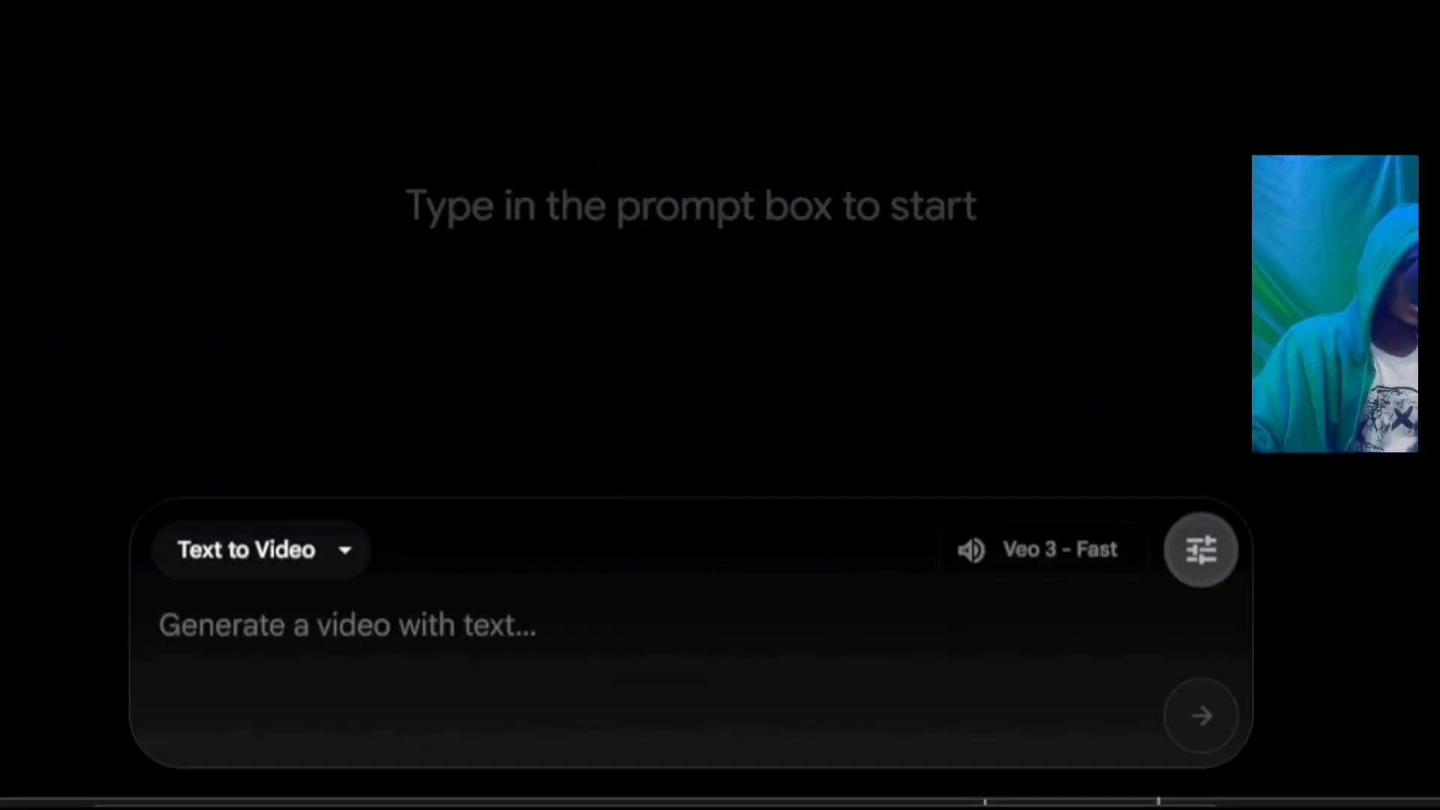
# Step: Set outputs per prompt to 1, keeping Veo 3 - Fast and Text to Video mode
pyautogui.click(1201, 550)
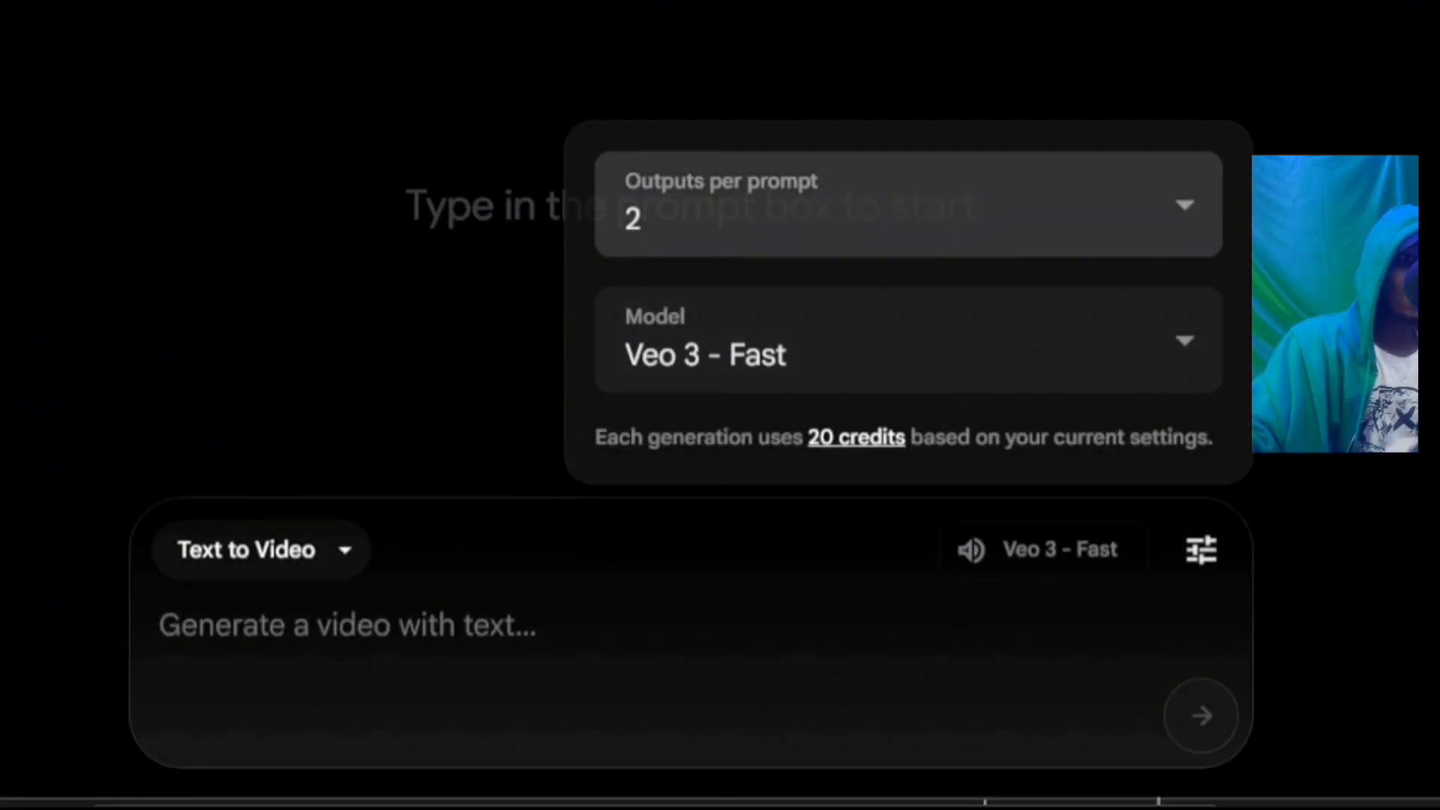
pyautogui.click(908, 204)
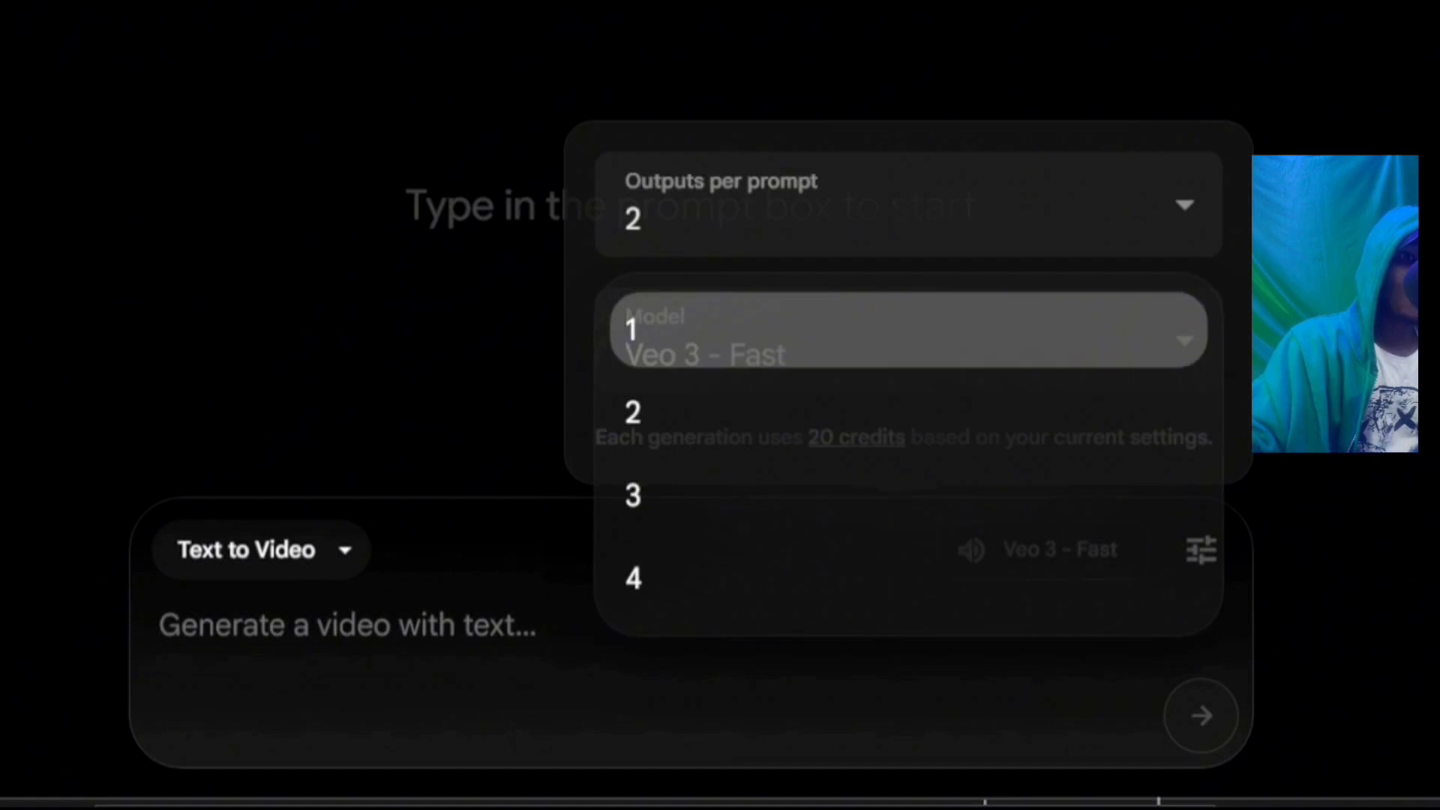
pyautogui.click(908, 330)
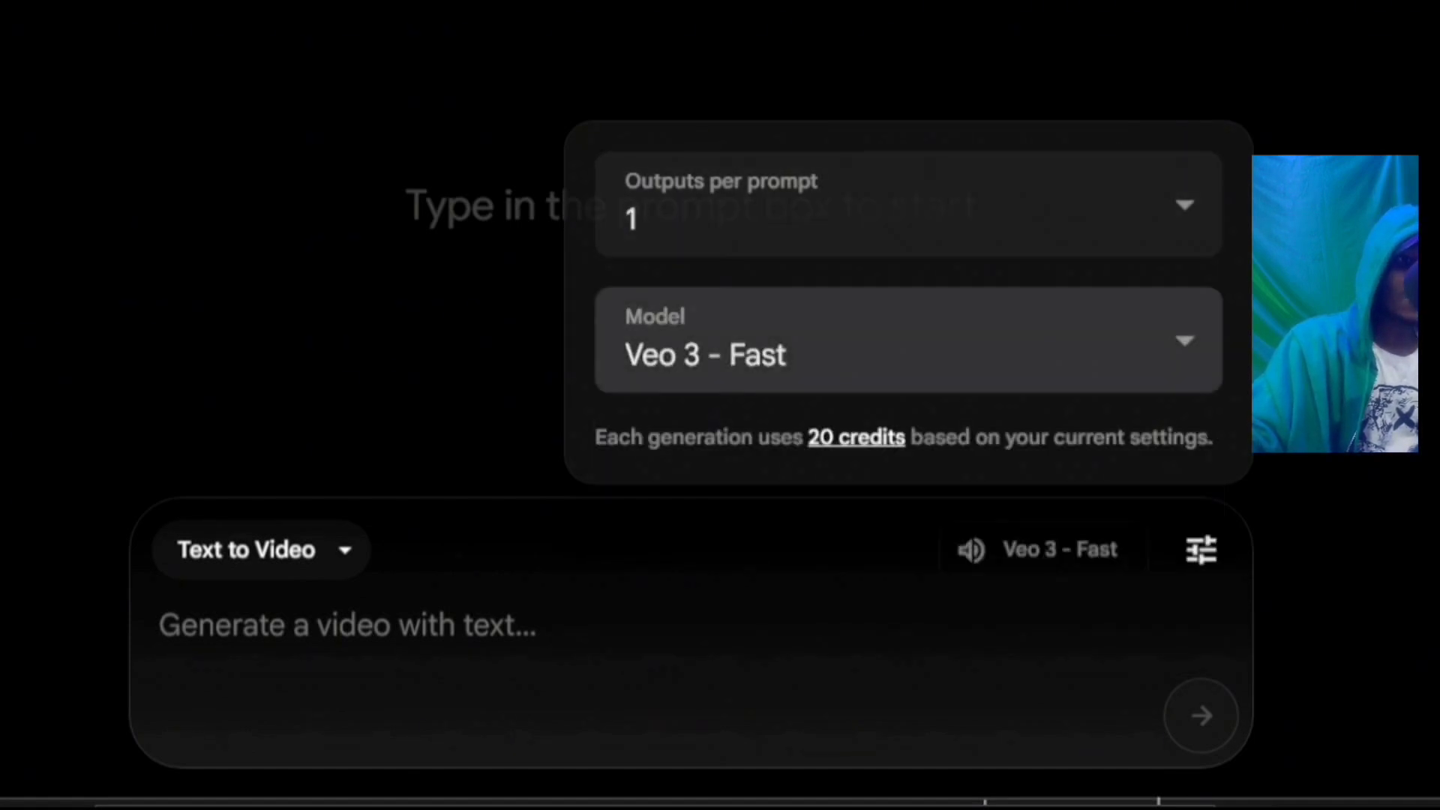
pyautogui.click(909, 340)
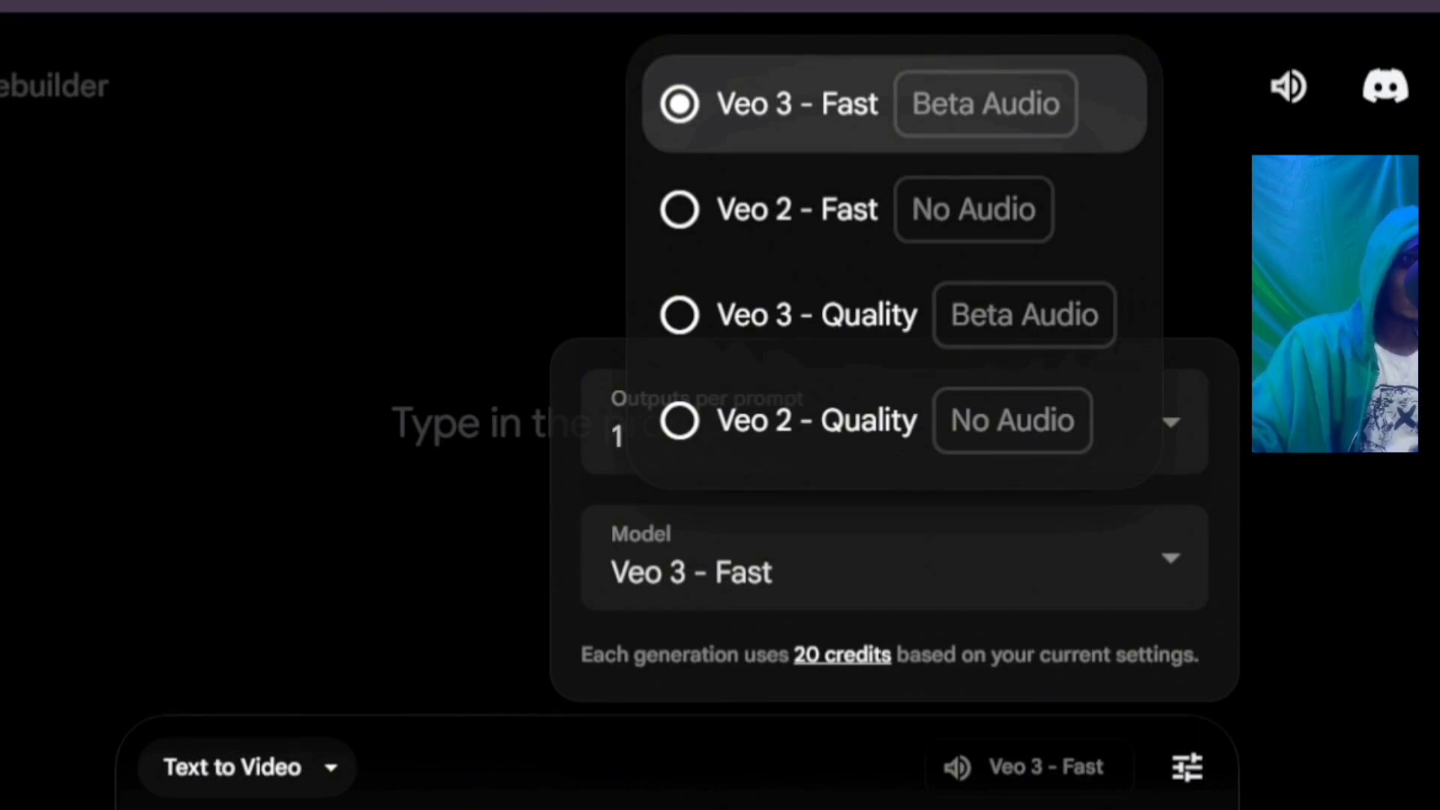
pyautogui.click(894, 103)
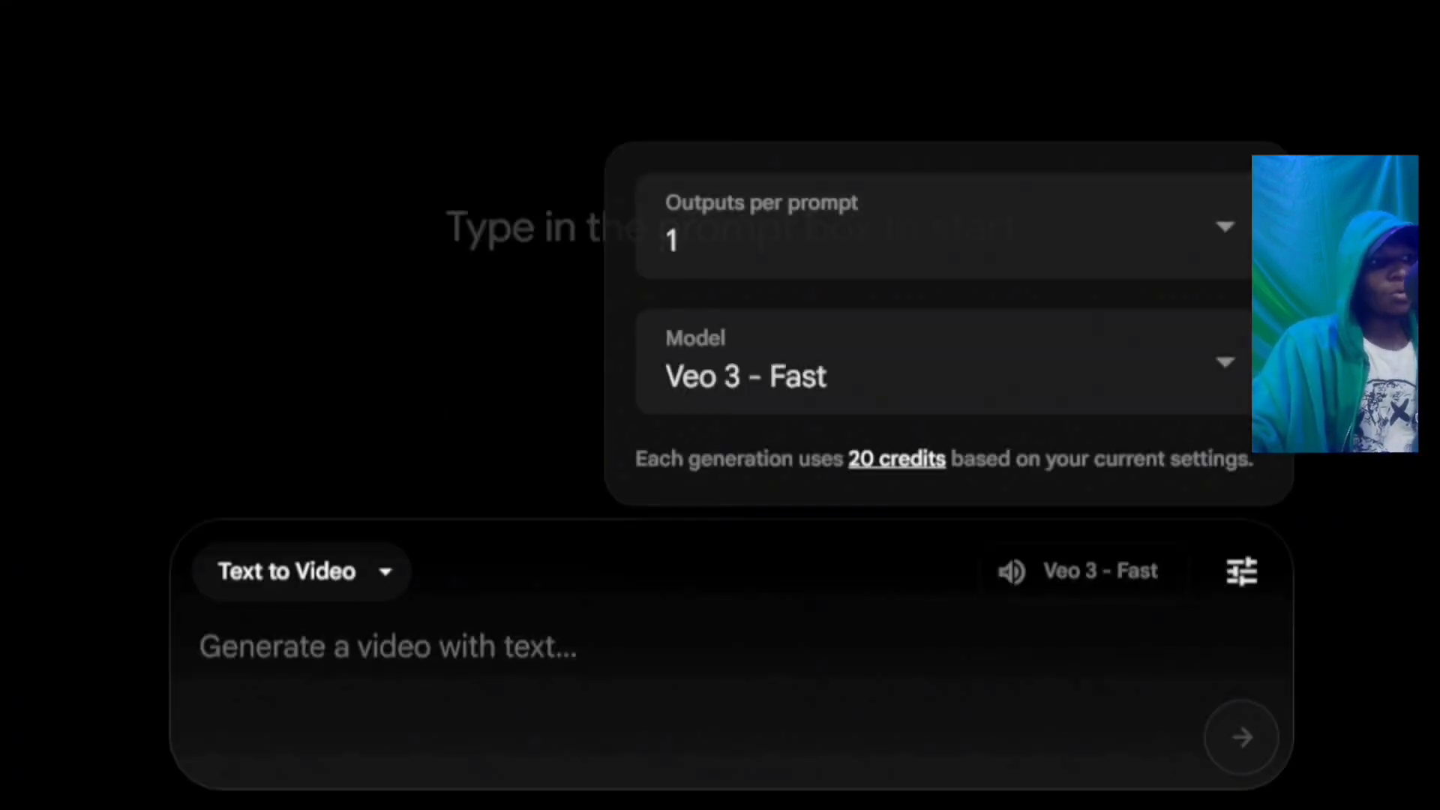
pyautogui.click(302, 572)
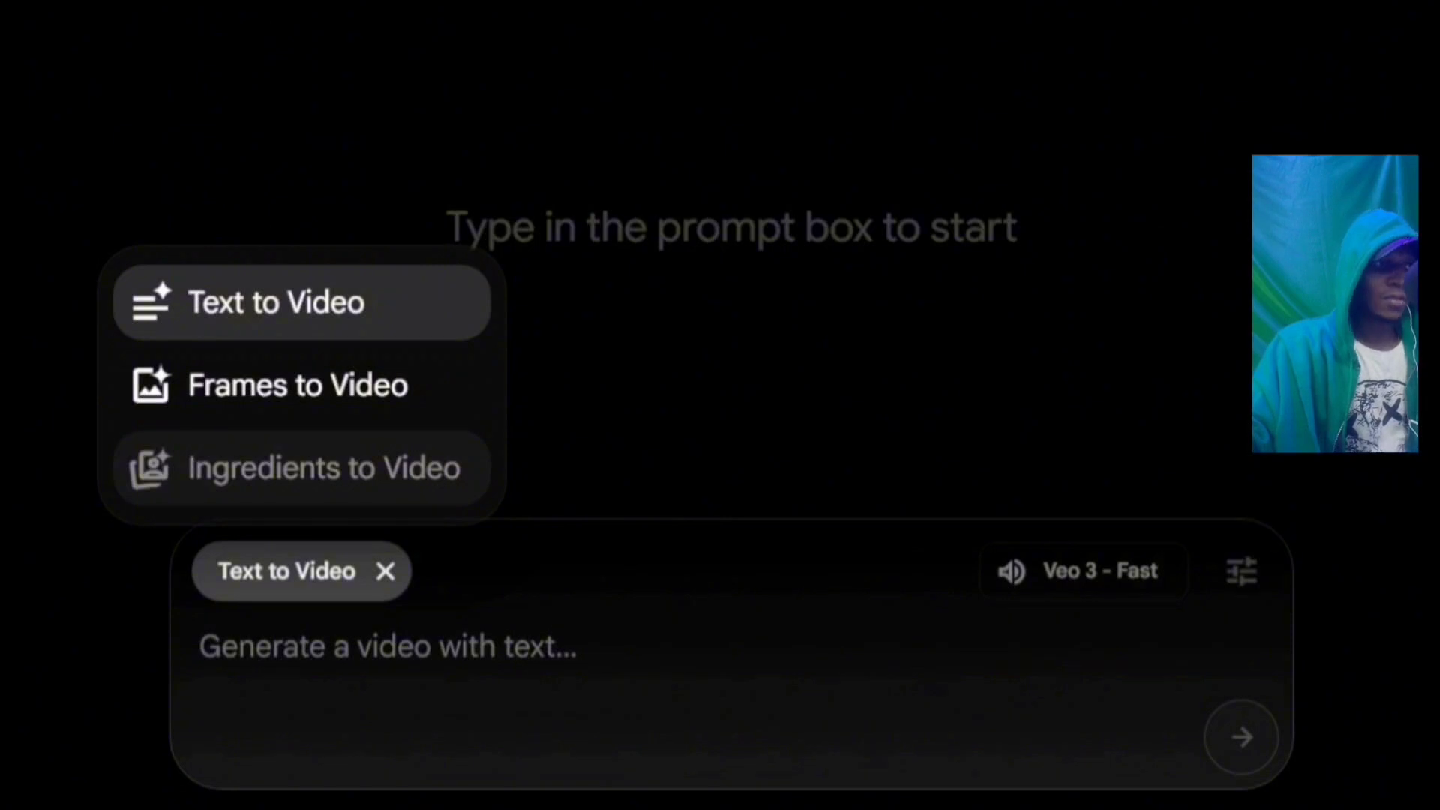
pyautogui.click(302, 302)
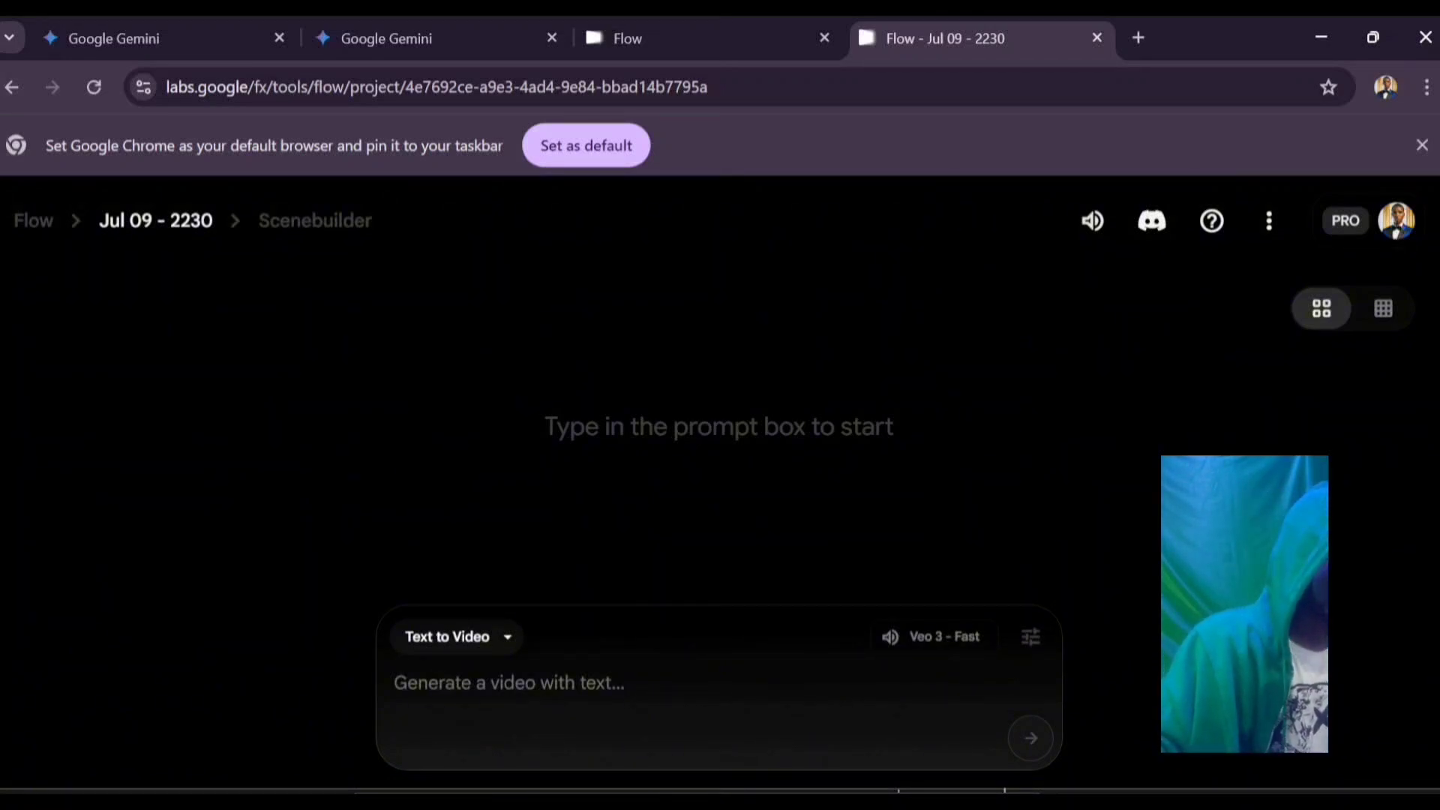
# Step: Ask ChatGPT for three Nigerian movie scenes, each max 8 seconds, with short character dialogues
pyautogui.moveTo(467, 803)
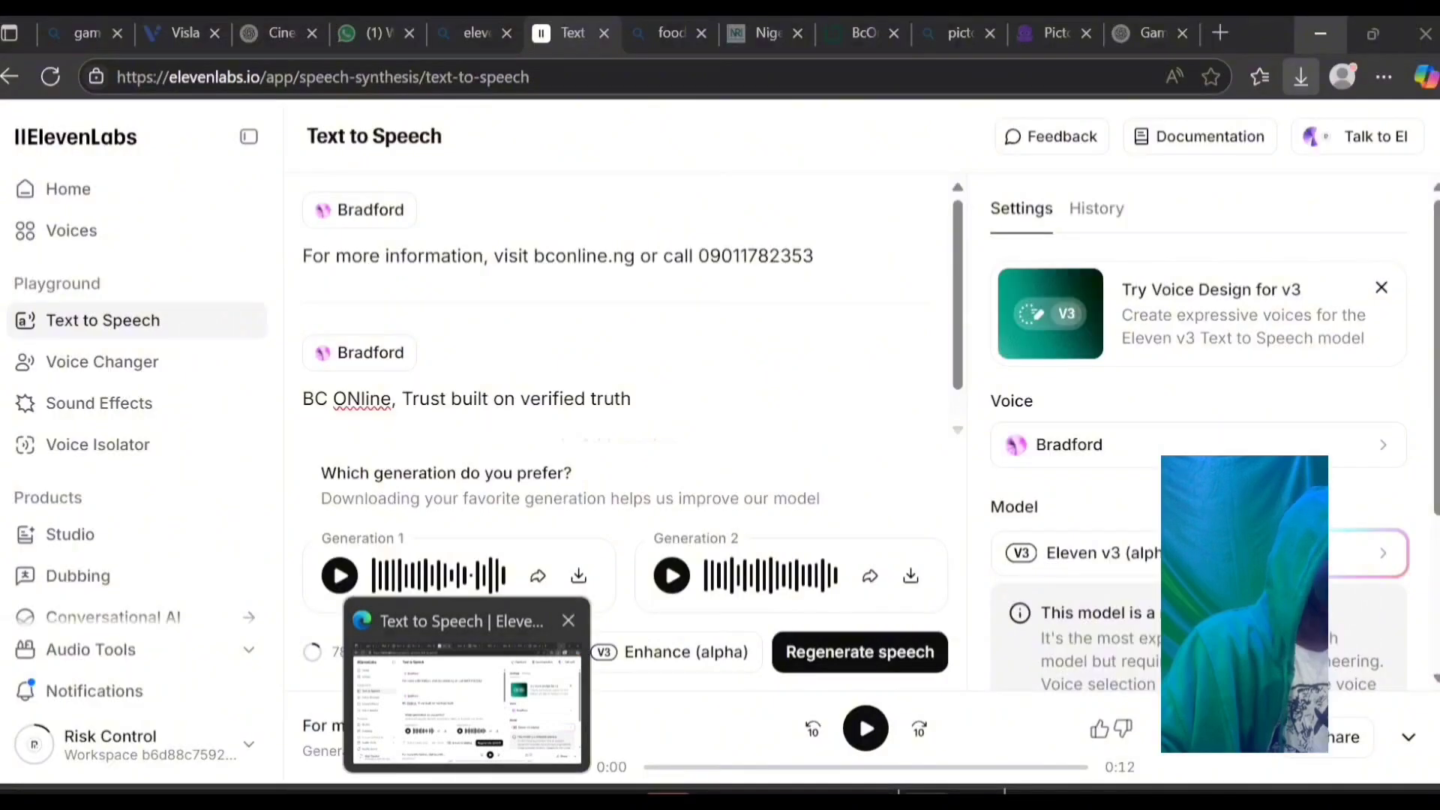
pyautogui.click(466, 697)
pyautogui.click(281, 33)
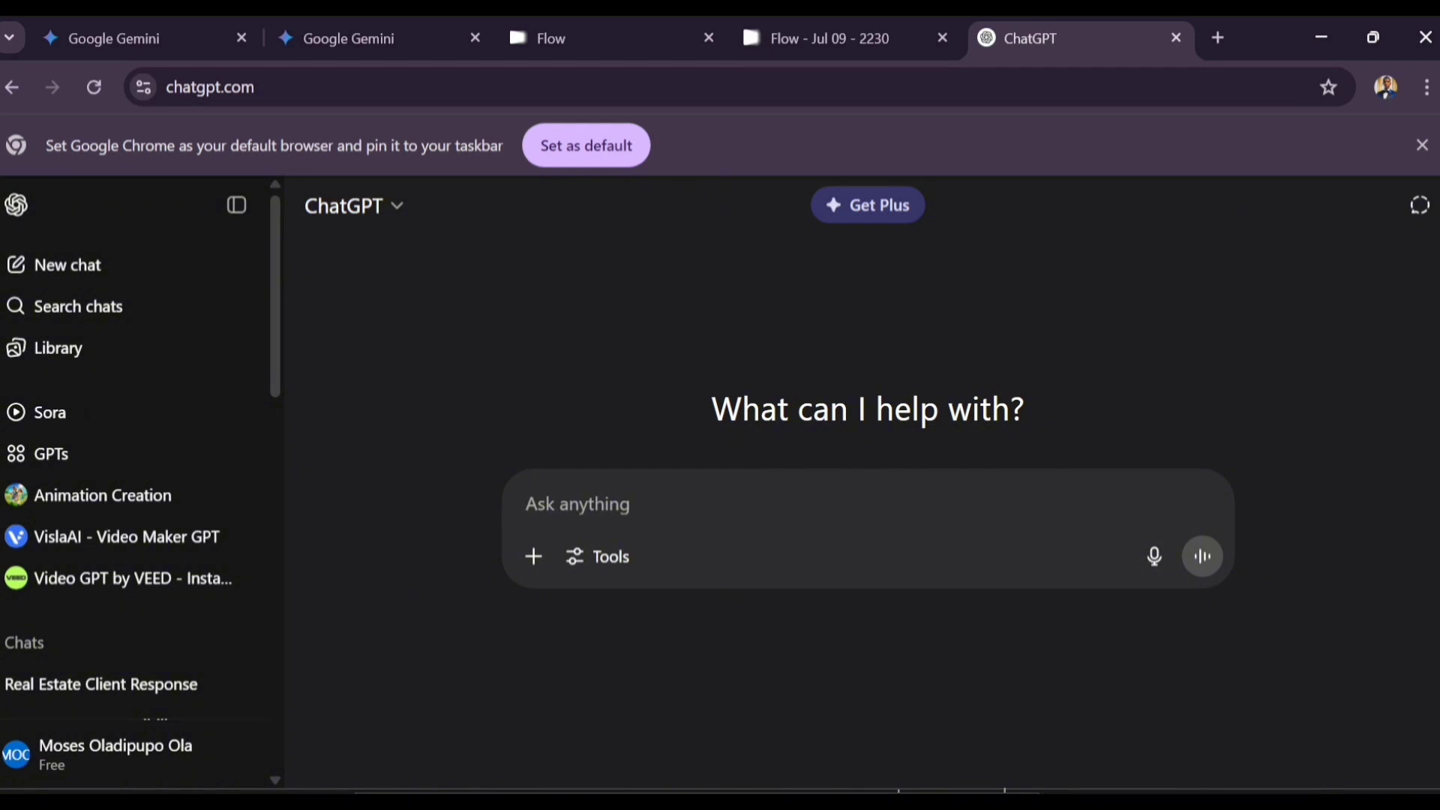
pyautogui.write('Create a ')
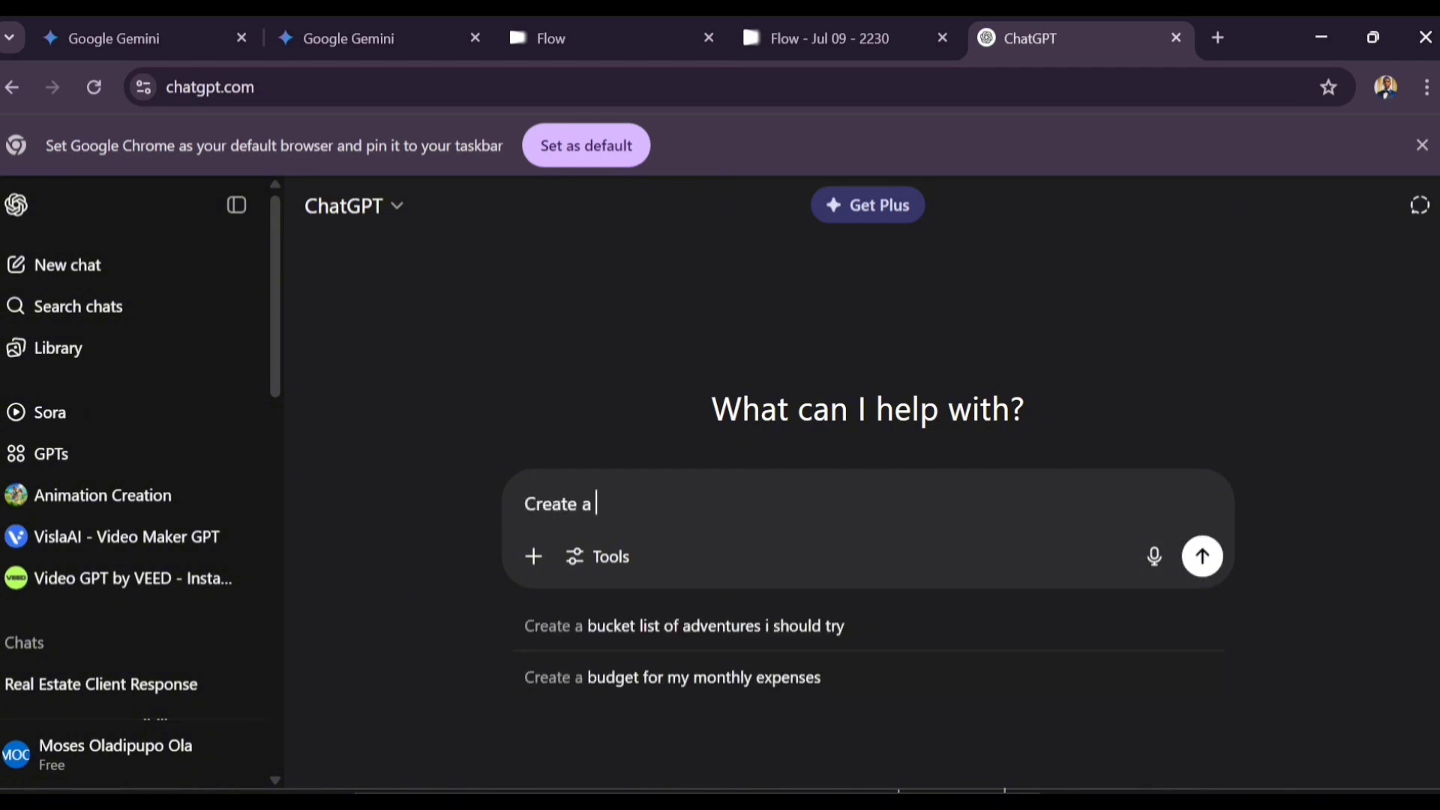
pyautogui.write('prompt for a ')
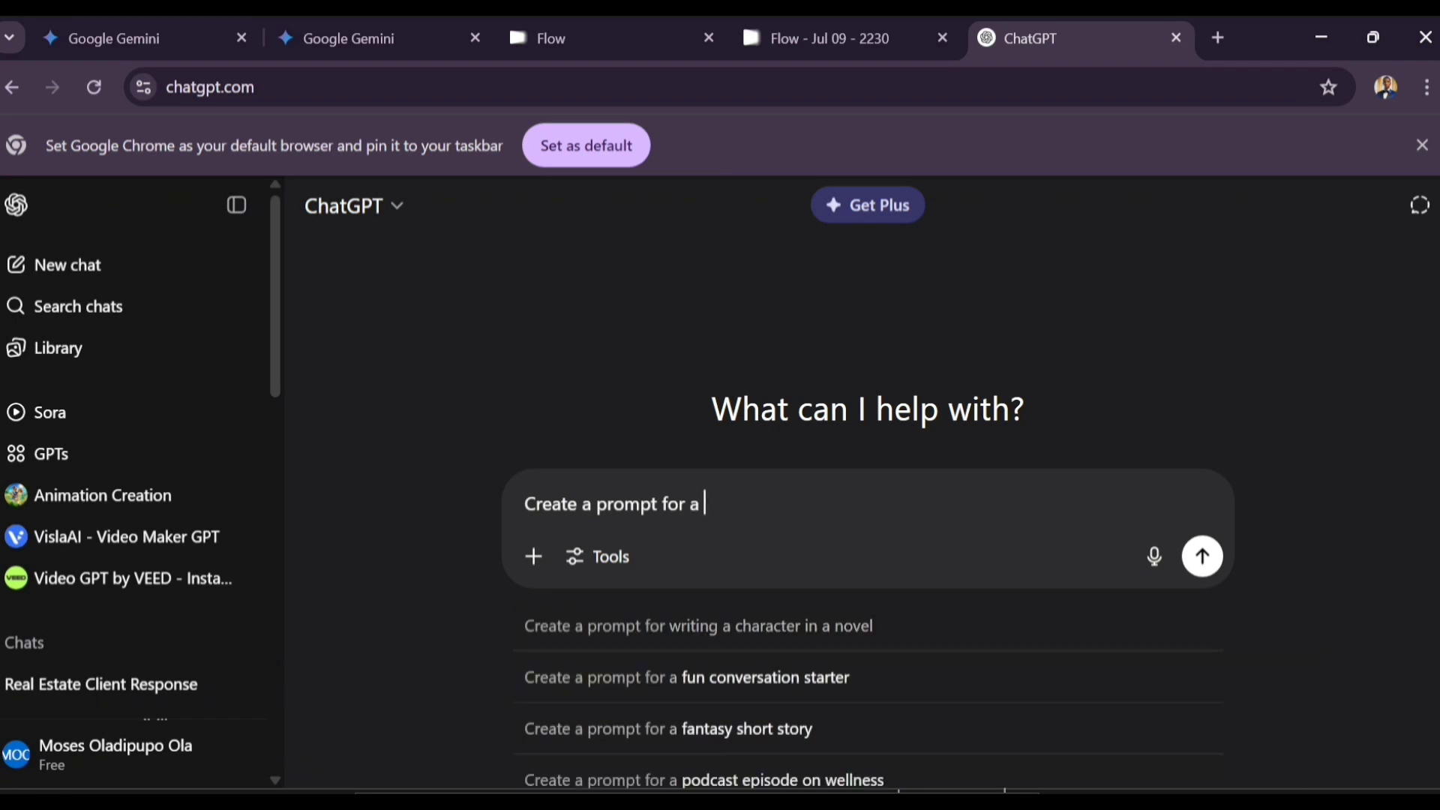
pyautogui.write('nigerian movie')
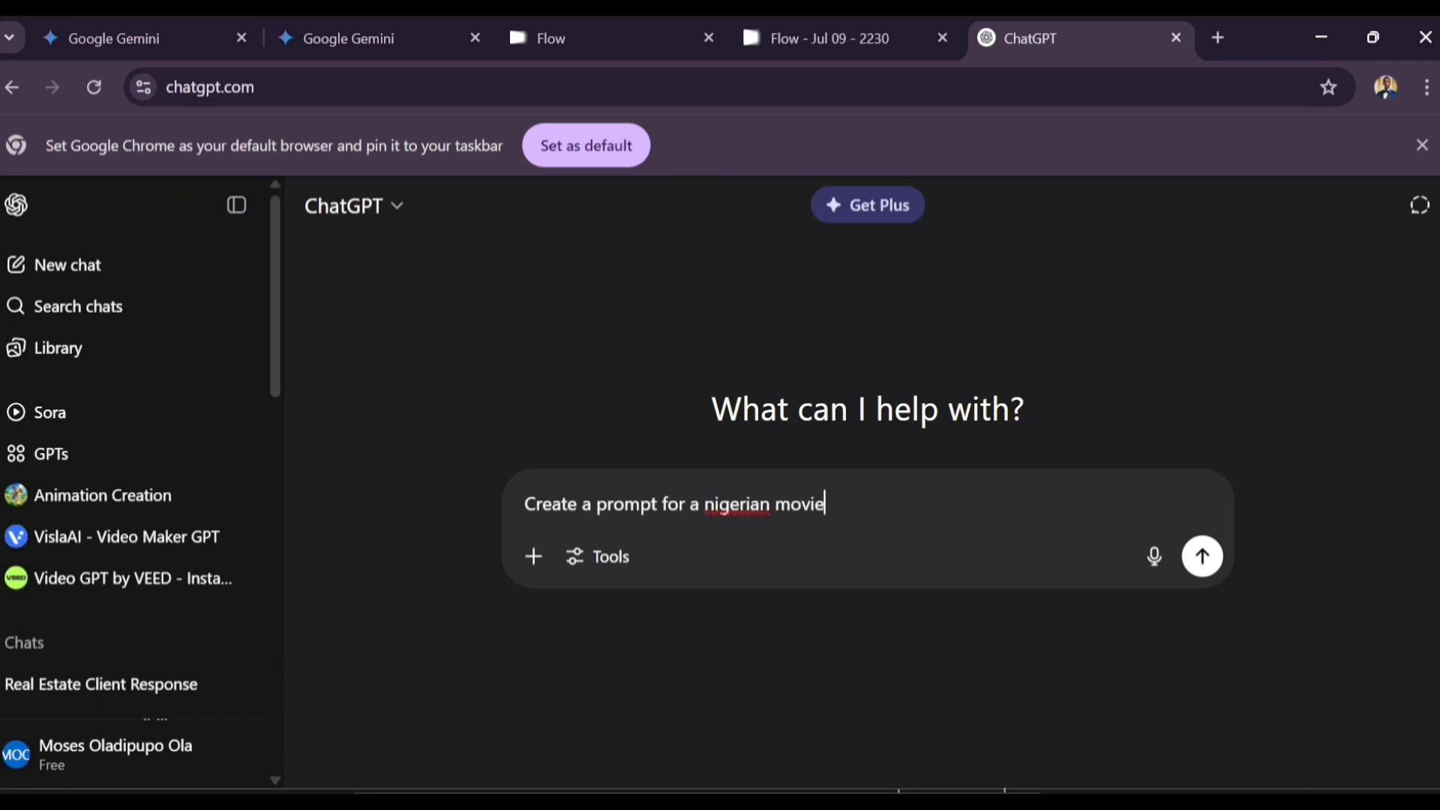
pyautogui.write(', with each seco')
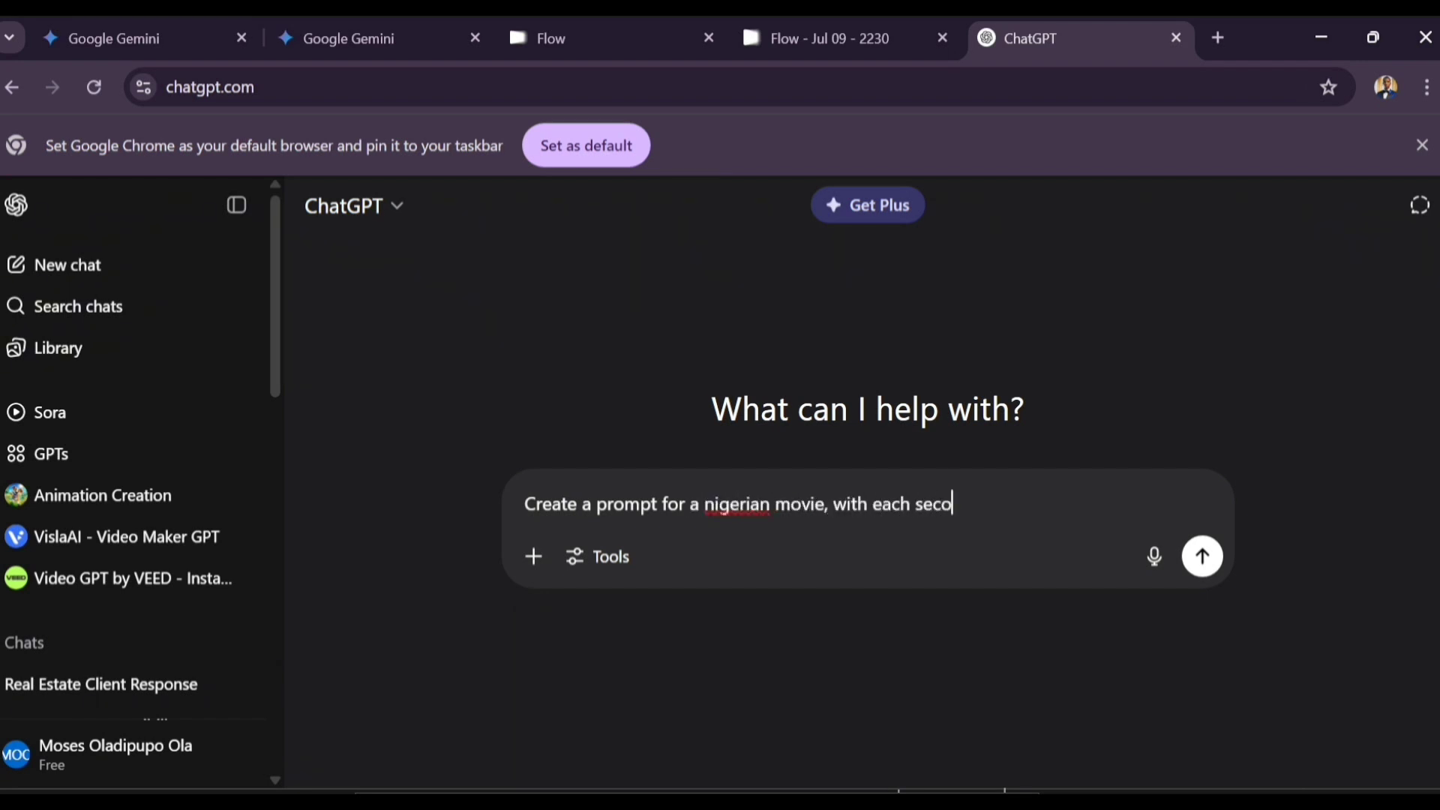
pyautogui.press('BackSpace')
pyautogui.press('BackSpace')
pyautogui.press('BackSpace')
pyautogui.write('cene having a max o')
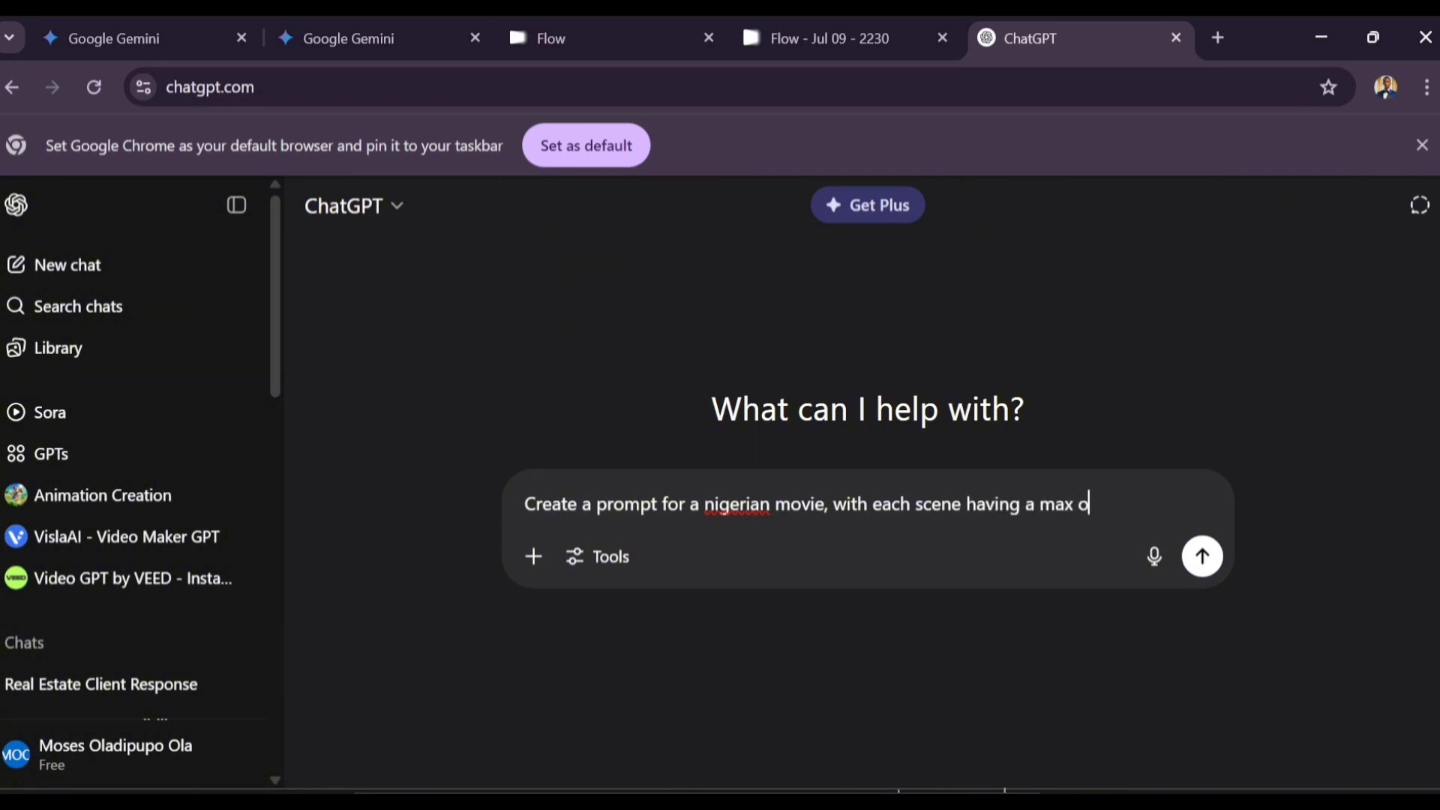
pyautogui.write('f 8 seconds, ad')
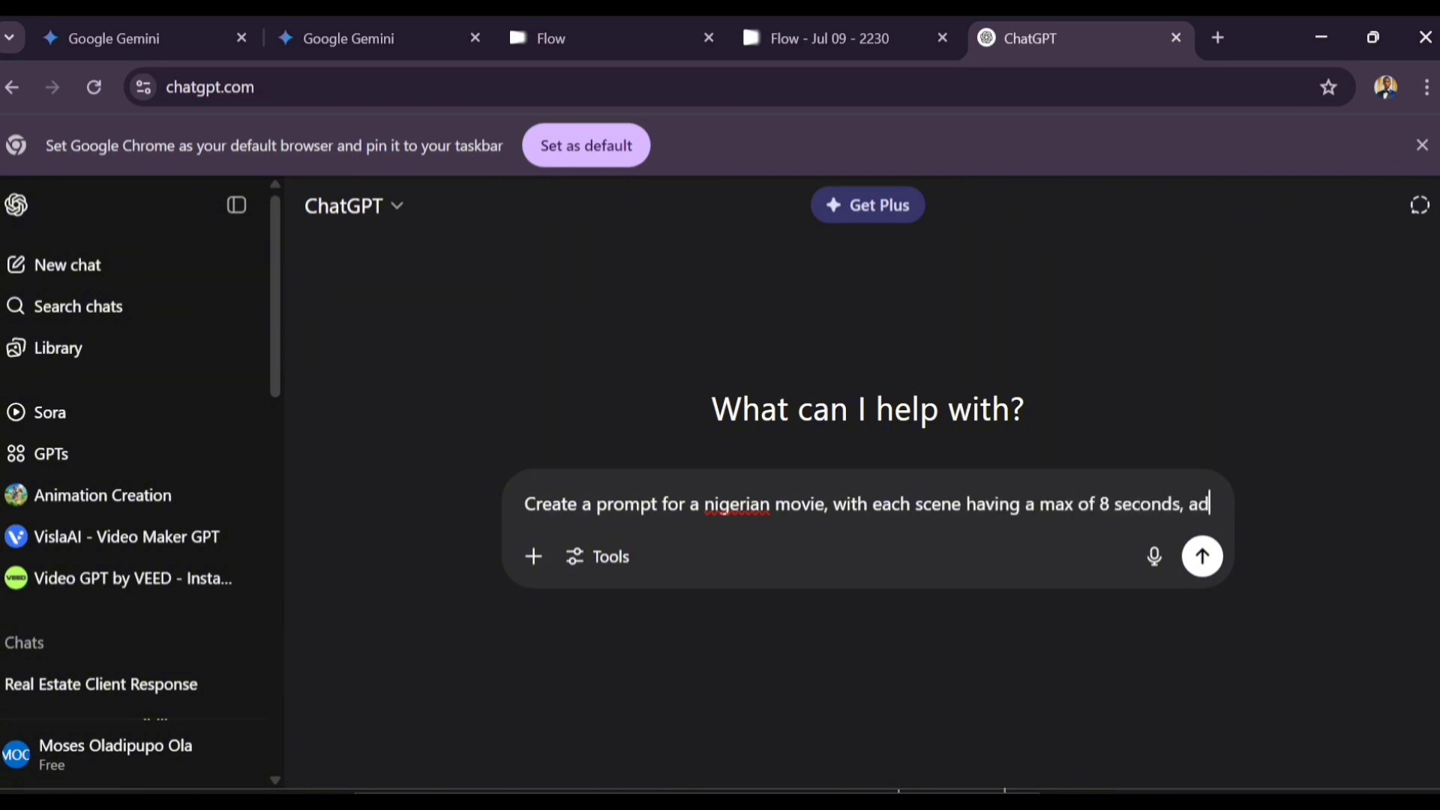
pyautogui.write('d short di')
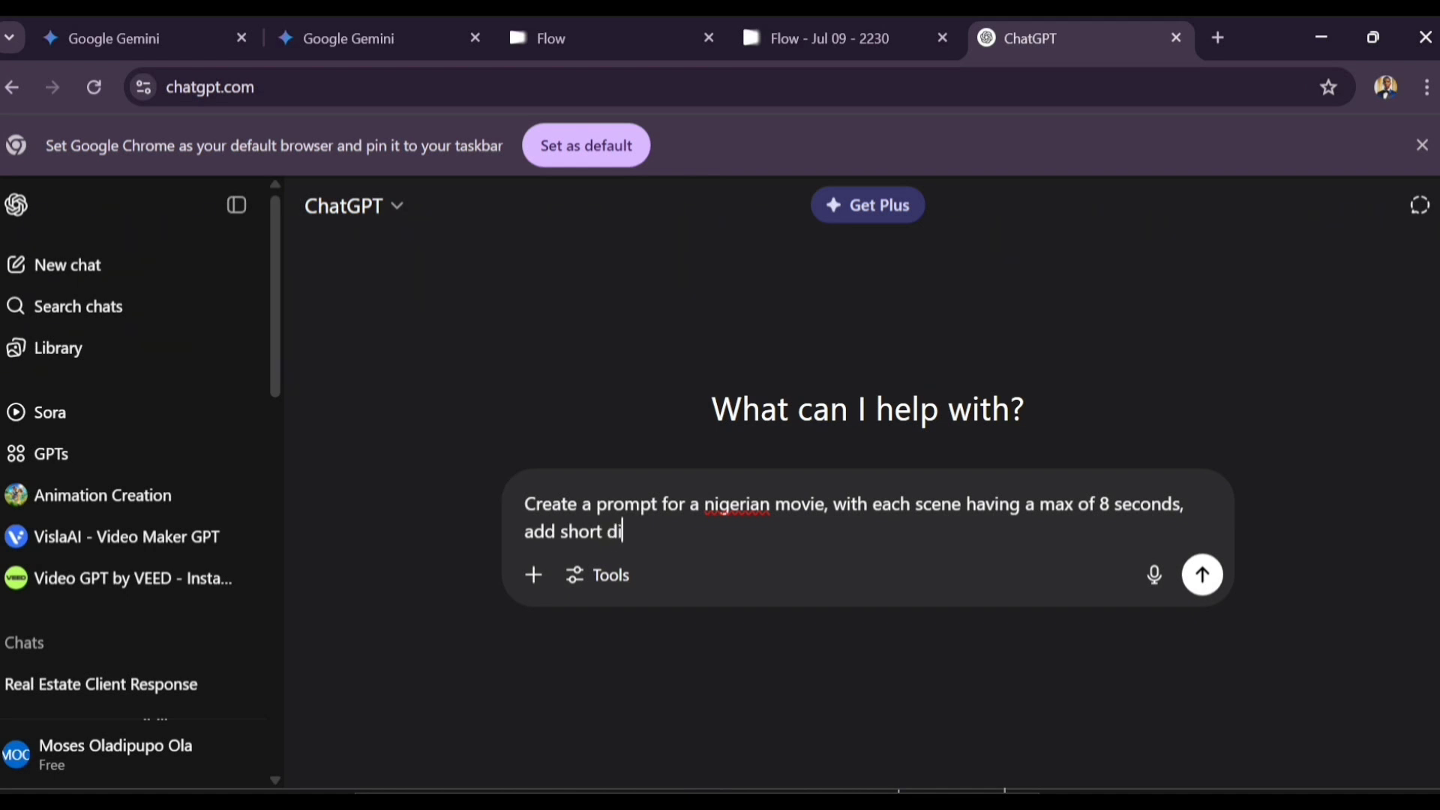
pyautogui.write('alogues to each sc')
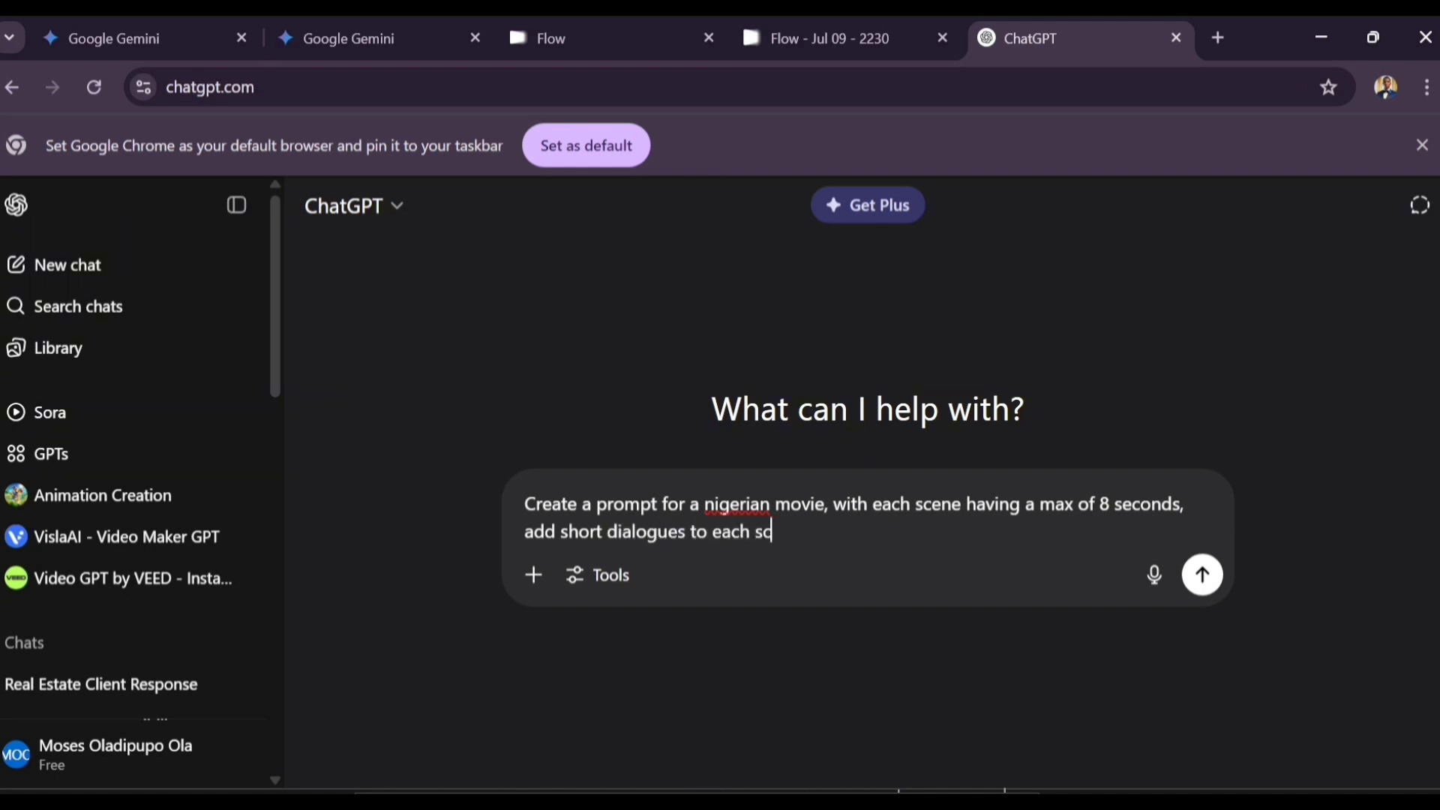
pyautogui.write('ene between ')
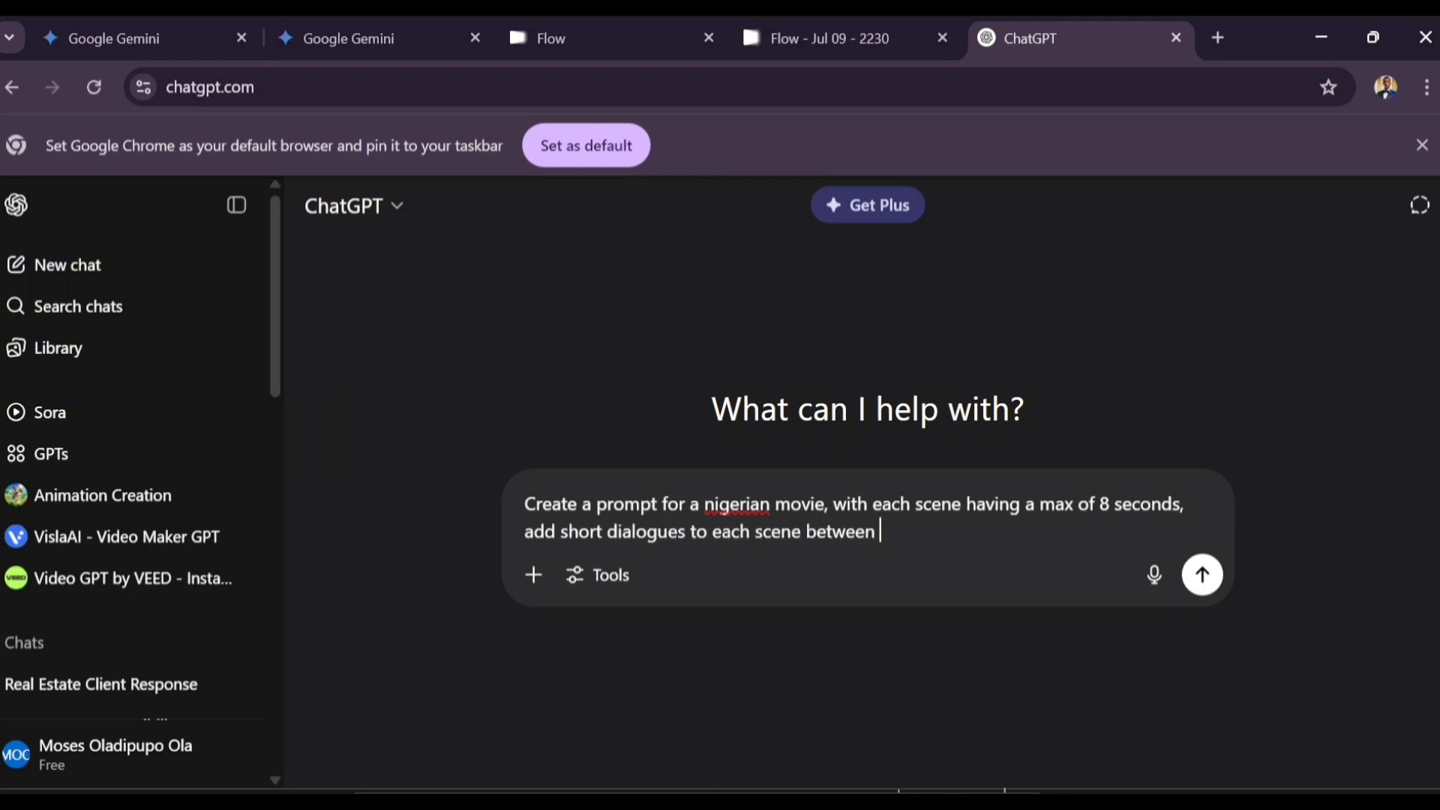
pyautogui.write('a char')
pyautogui.press('BackSpace')
pyautogui.press('BackSpace')
pyautogui.press('BackSpace')
pyautogui.press('BackSpace')
pyautogui.press('BackSpace')
pyautogui.press('BackSpace')
pyautogui.write('charat')
pyautogui.press('BackSpace')
pyautogui.write('cters, I need ')
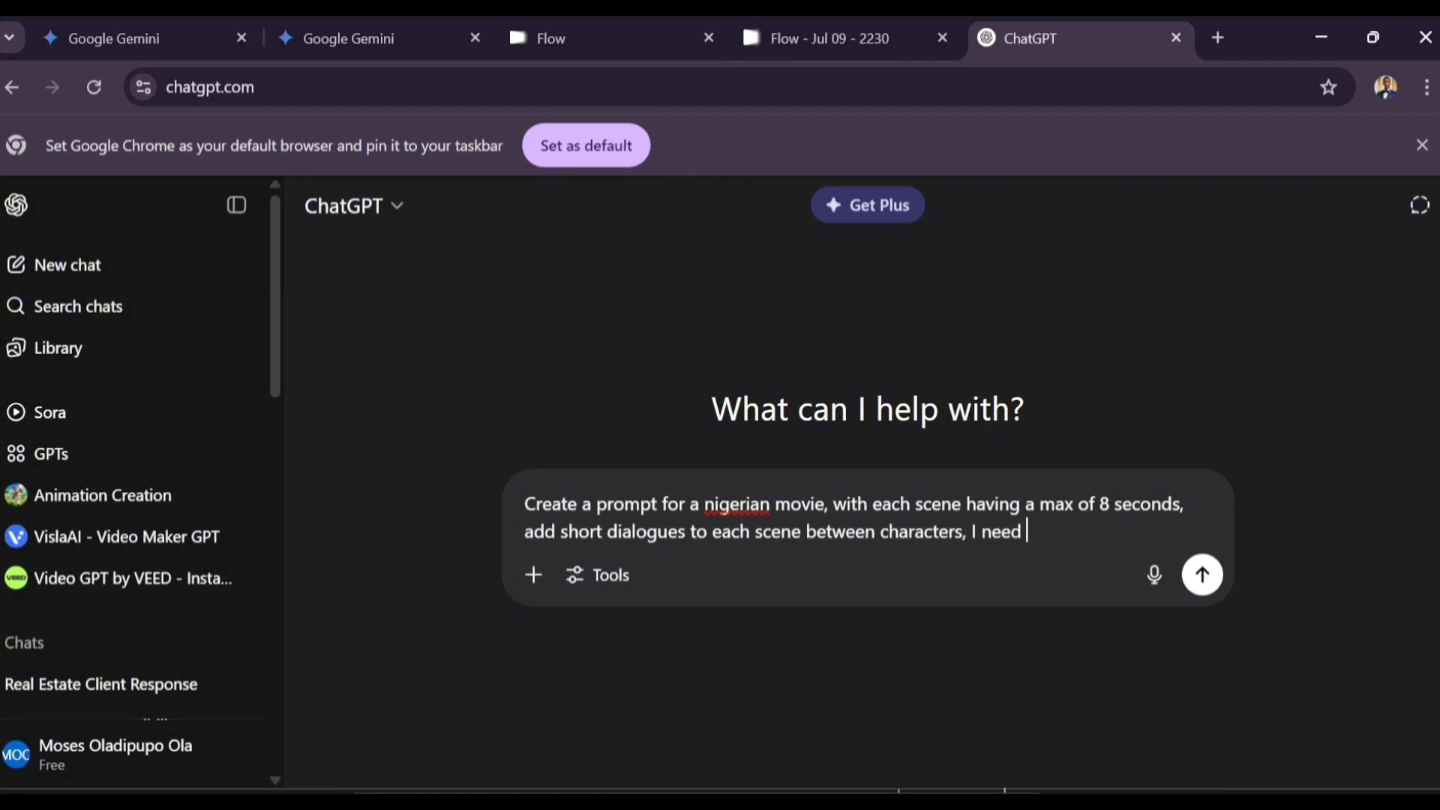
pyautogui.write('three scenes')
pyautogui.press('Return')
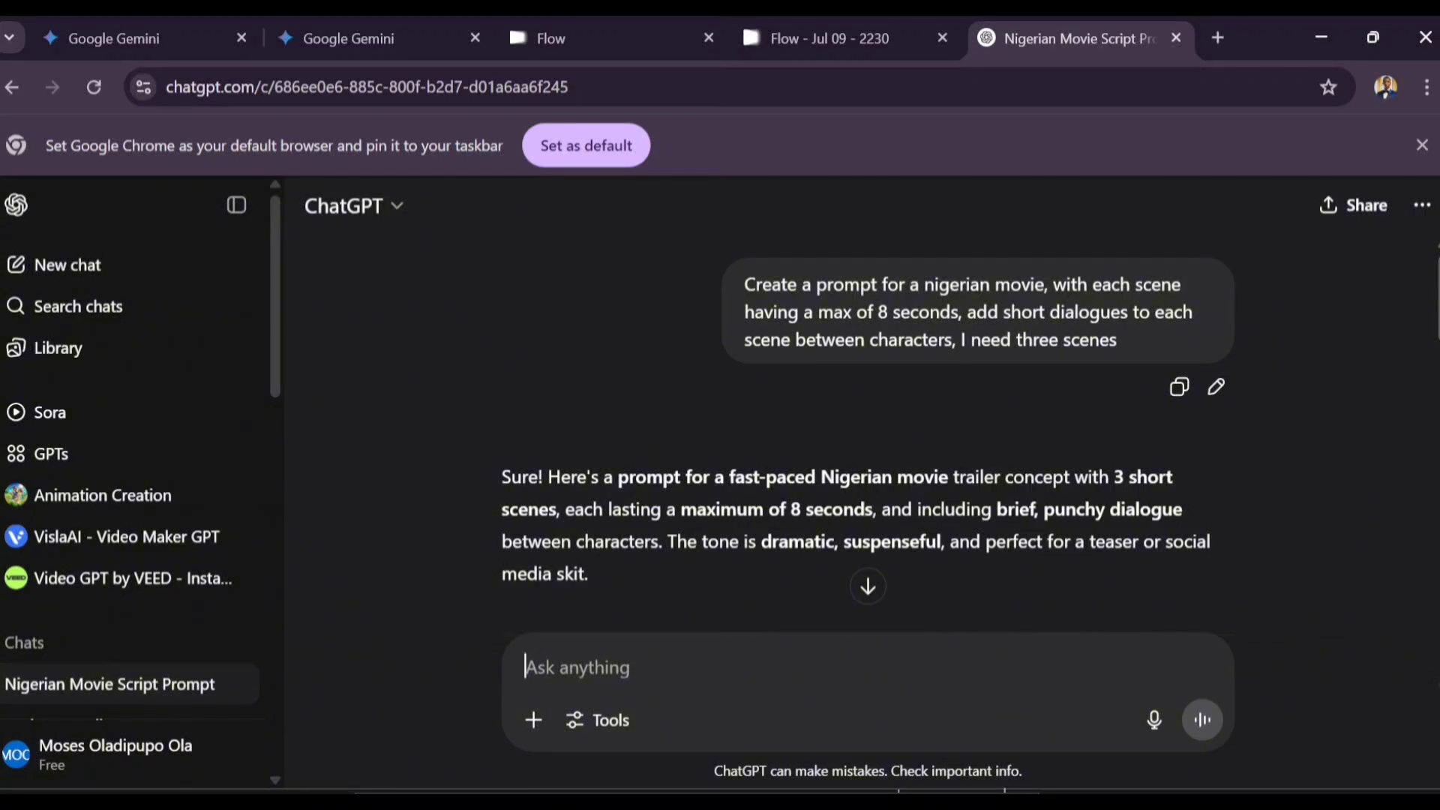
# Step: Read through ChatGPT's SHADOWS OF EKO script reply
pyautogui.scroll(-4, 867, 435)
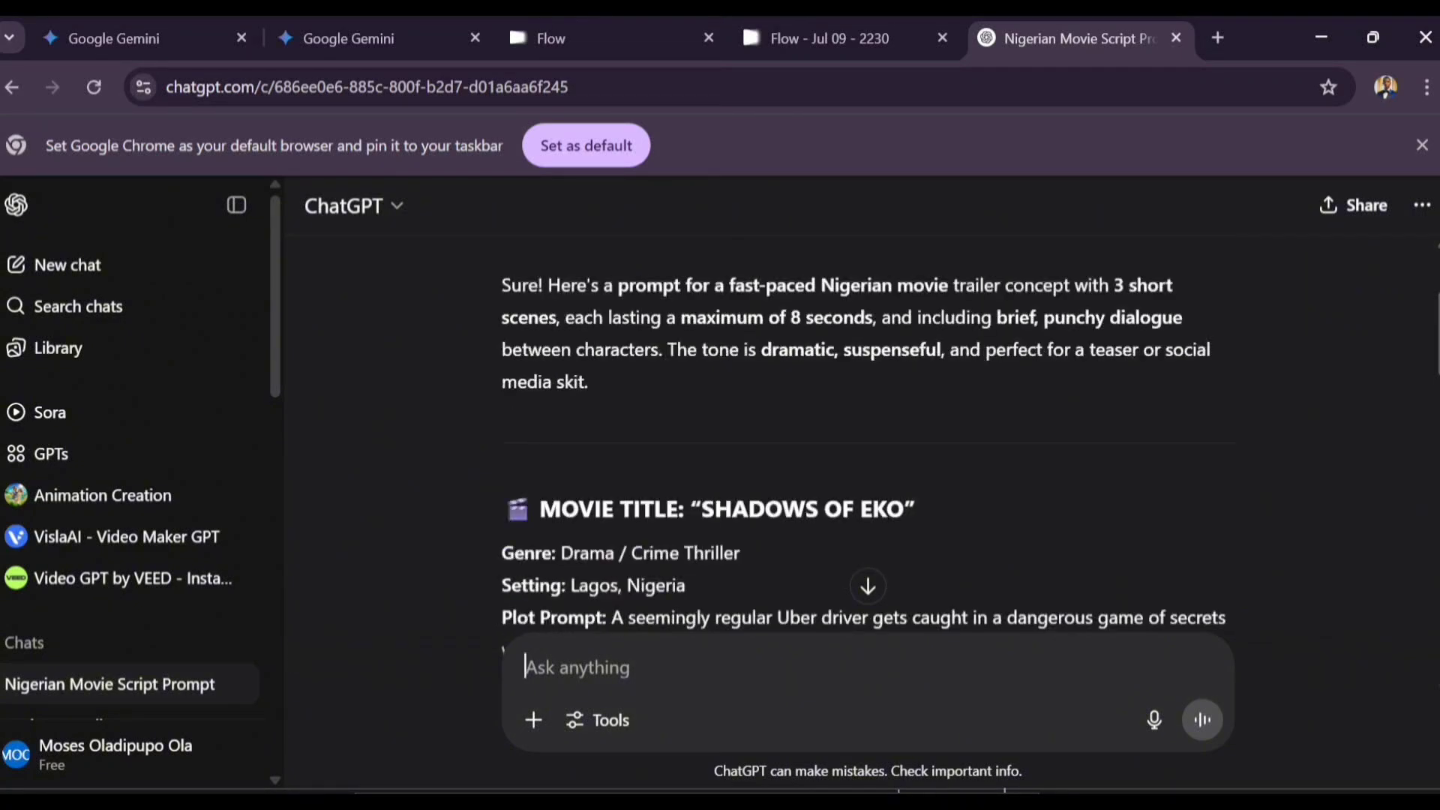
pyautogui.scroll(-3, 868, 435)
pyautogui.scroll(2, 867, 434)
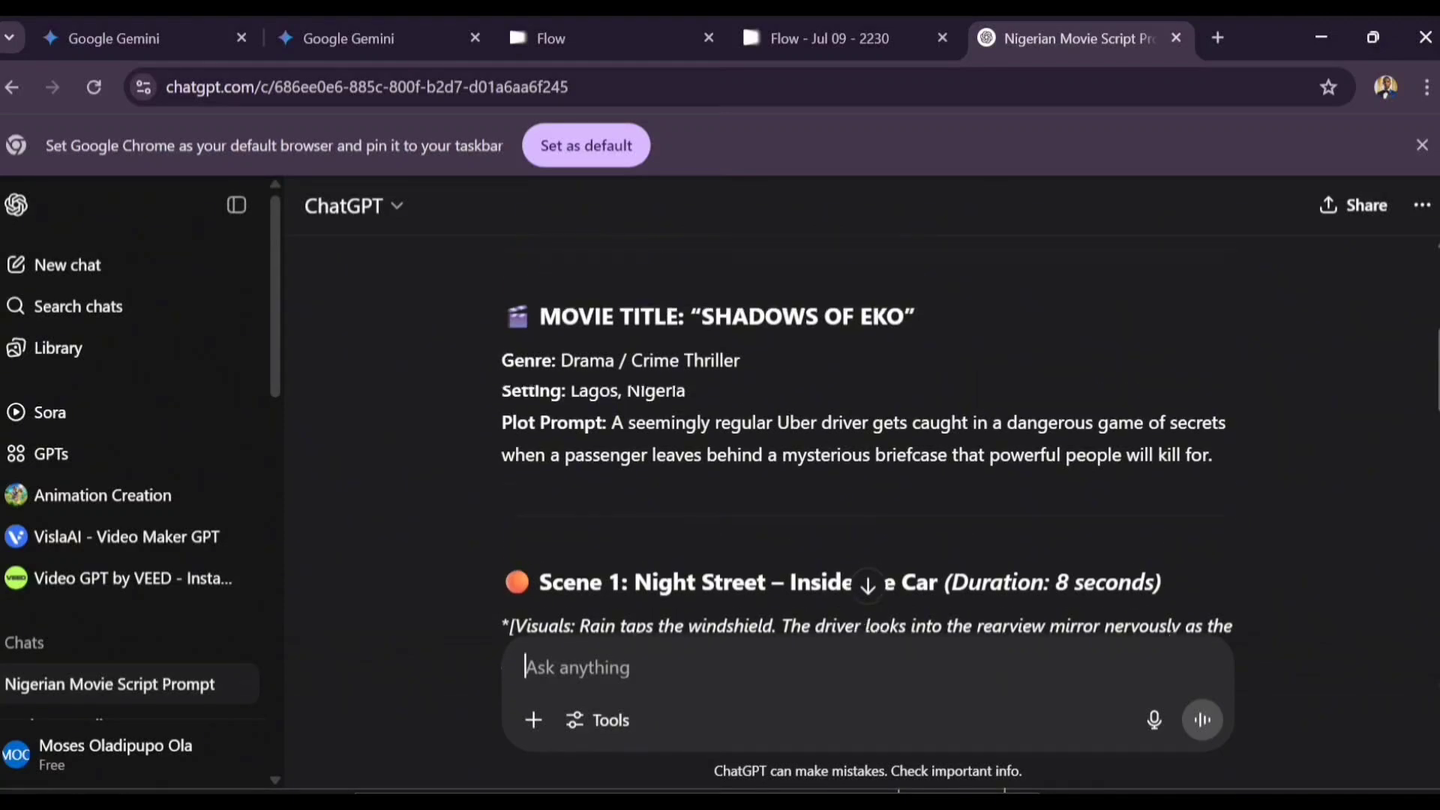
pyautogui.scroll(-3, 867, 435)
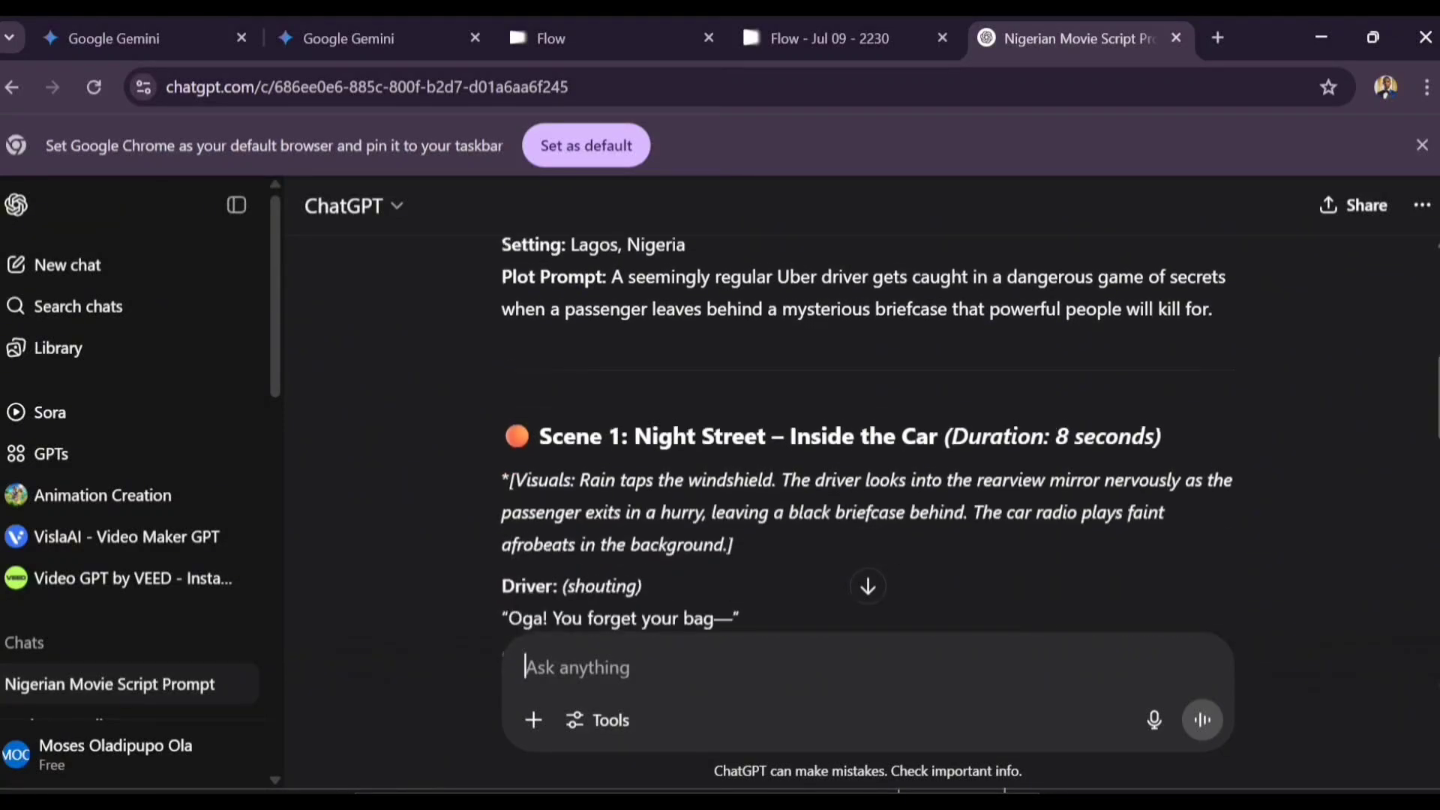
pyautogui.scroll(-3, 867, 435)
pyautogui.scroll(2, 867, 434)
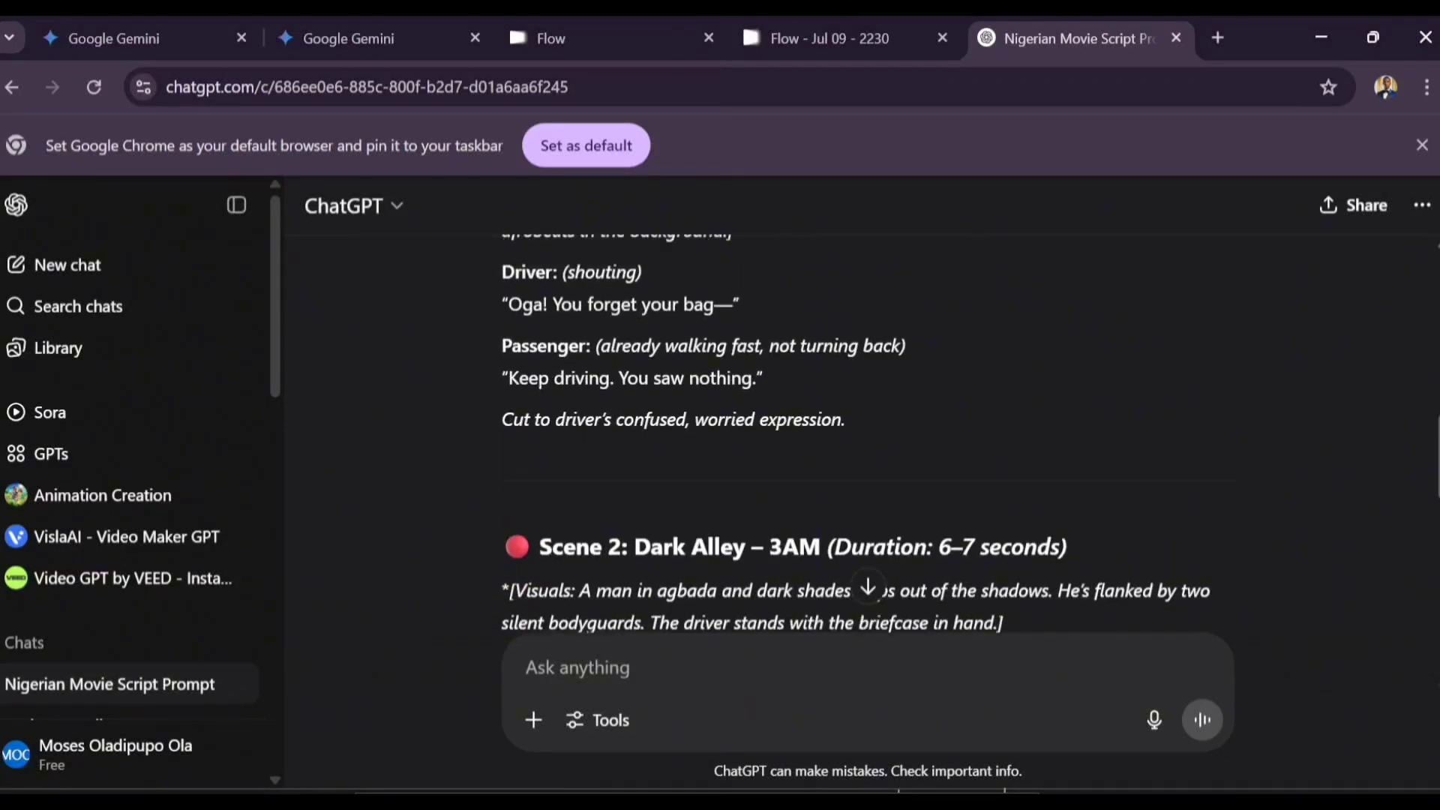
pyautogui.scroll(5, 867, 435)
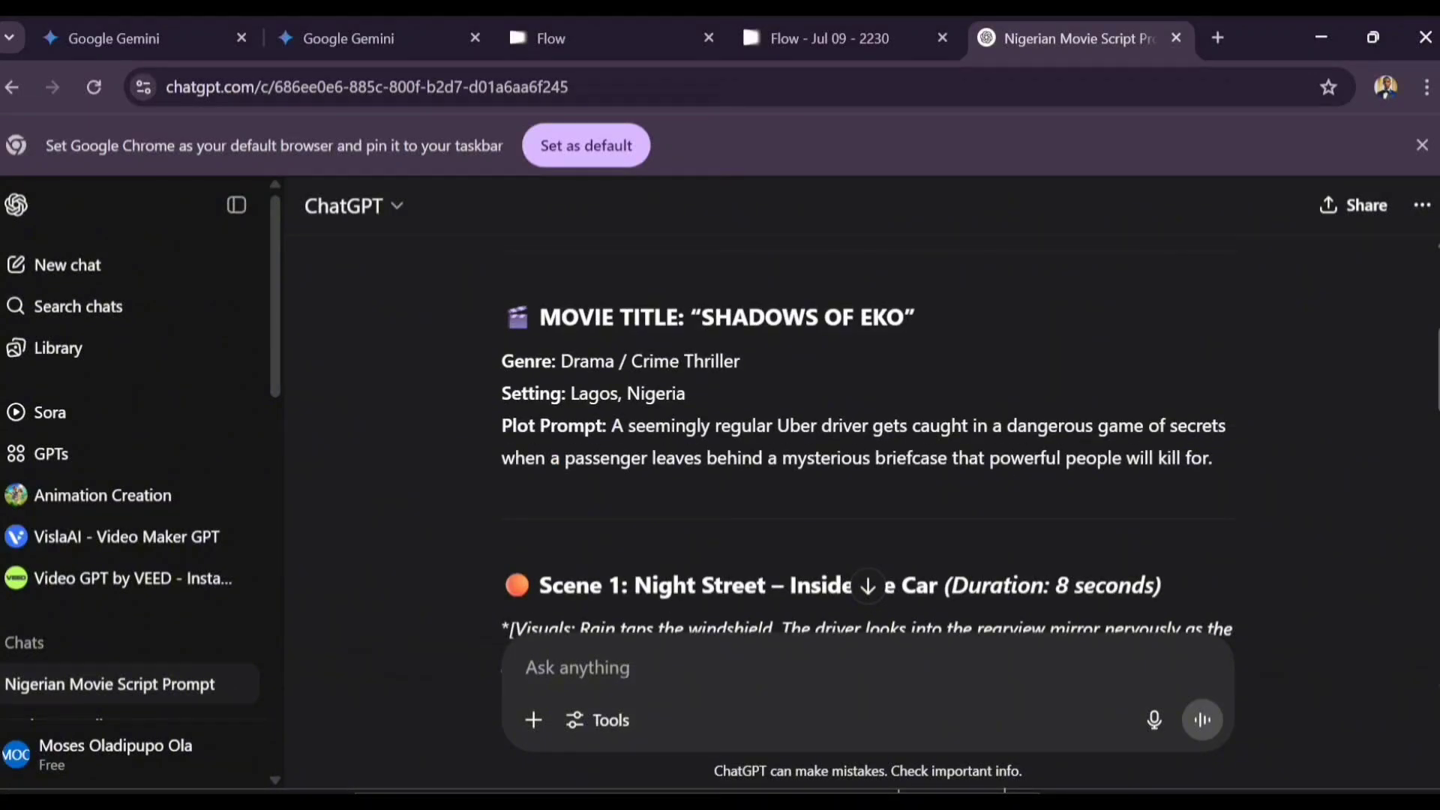
pyautogui.scroll(-4, 867, 435)
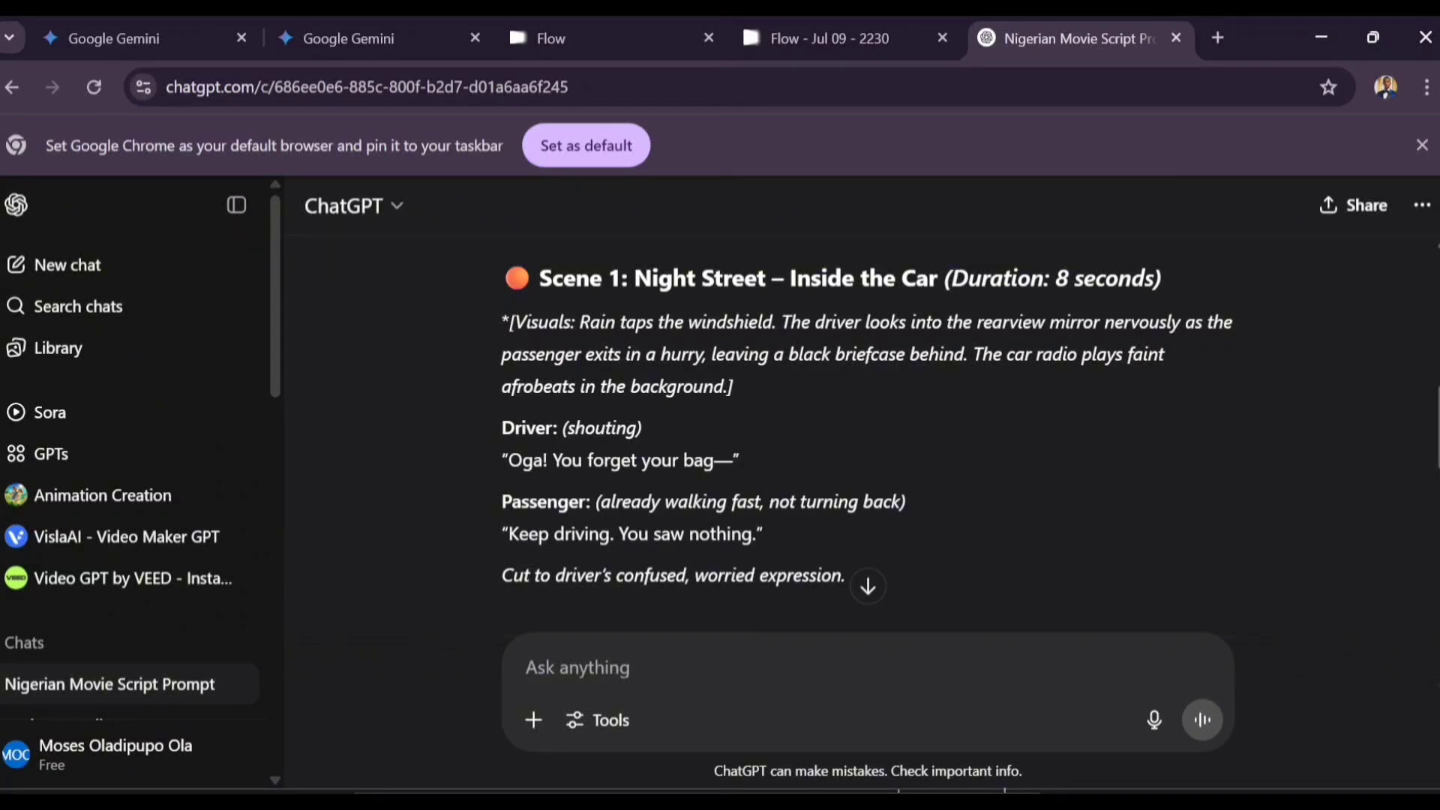
pyautogui.scroll(-1, 866, 411)
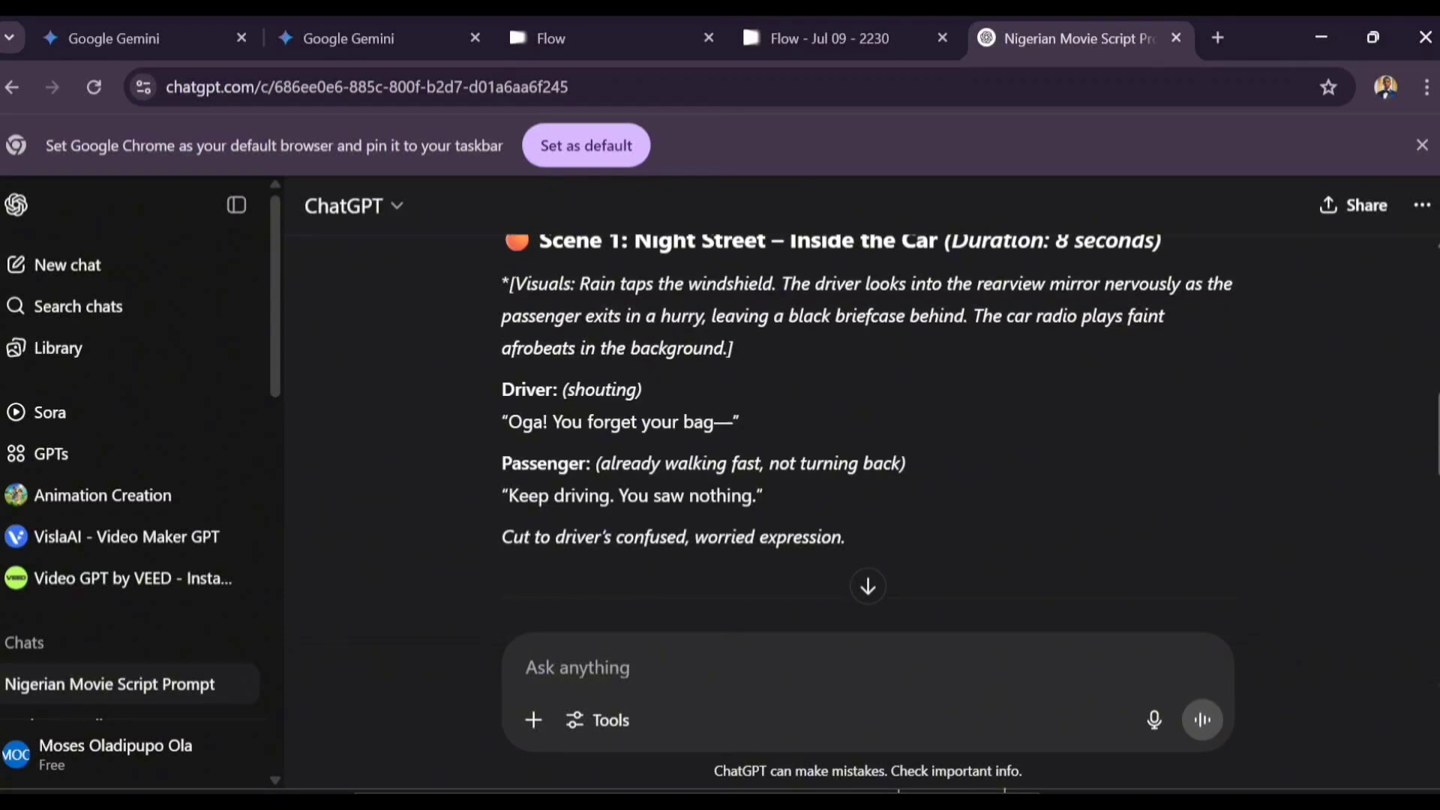
# Step: Copy the Scene 1: Night Street – Inside the Car script text
pyautogui.moveTo(848, 537); pyautogui.dragTo(504, 343)
pyautogui.scroll(1, 570, 284)
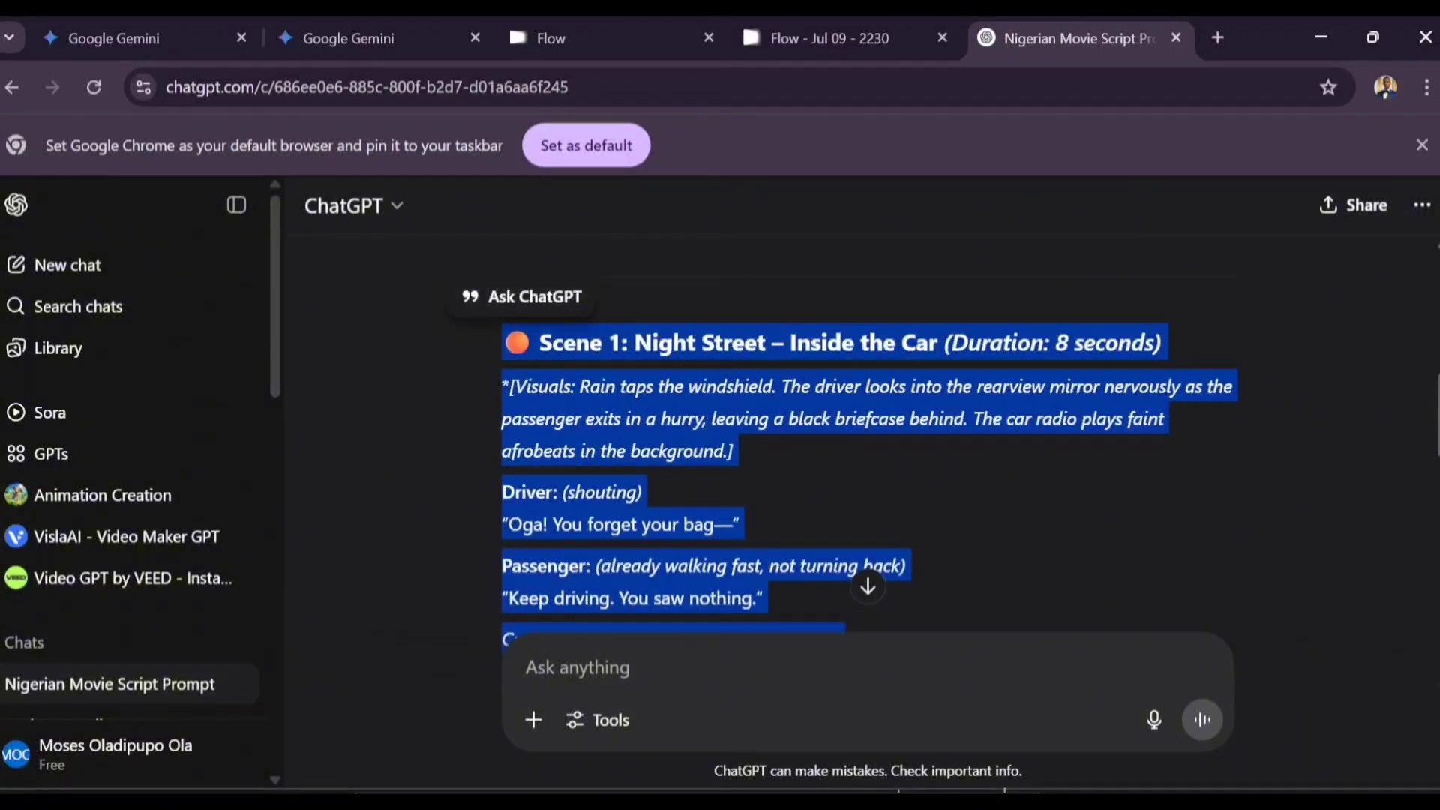
pyautogui.rightClick(572, 379)
pyautogui.click(600, 395)
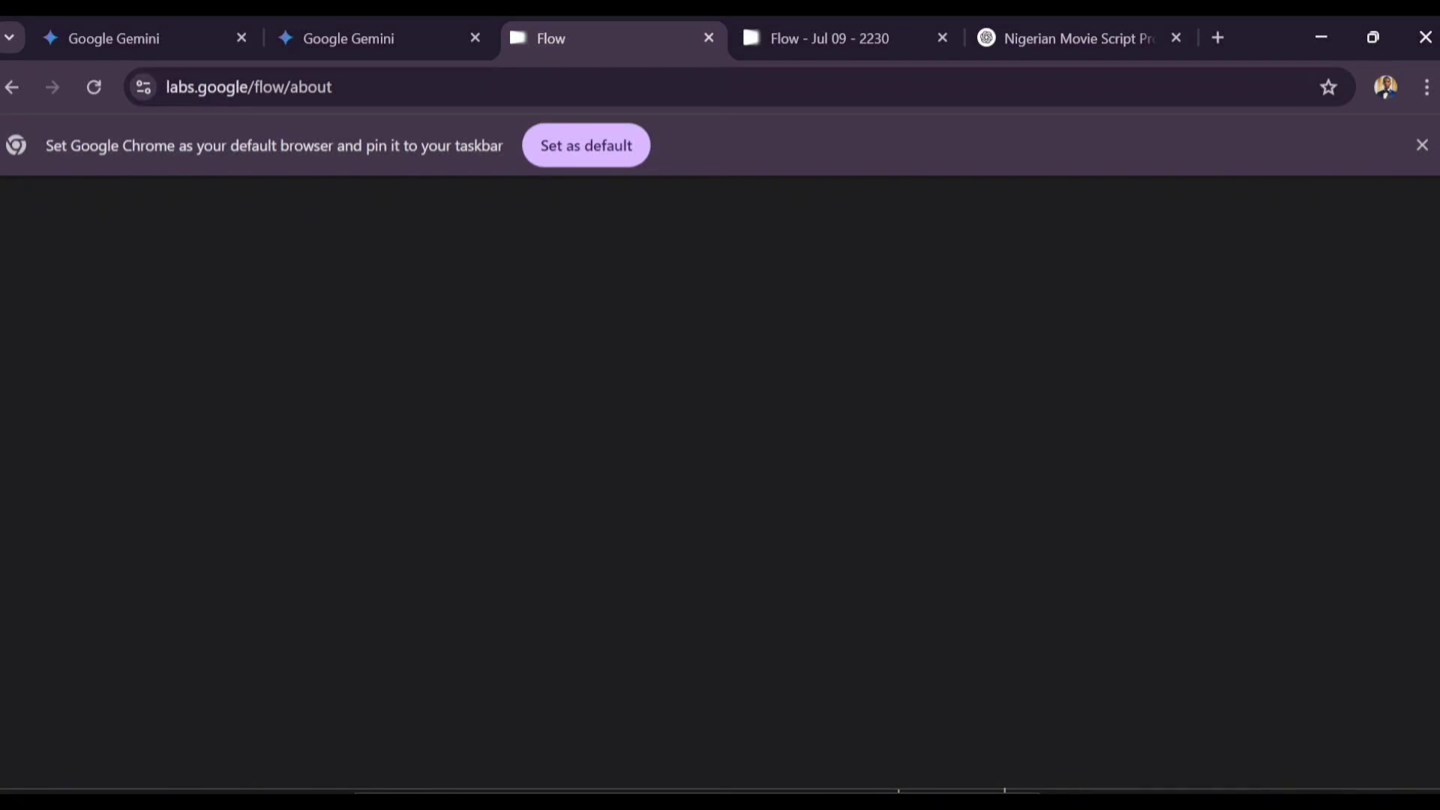
# Step: Paste the Scene 1 script into the Flow prompt with '(Make all characters Nigerians)' and generate it
pyautogui.hotkey('ctrl', 'Tab')
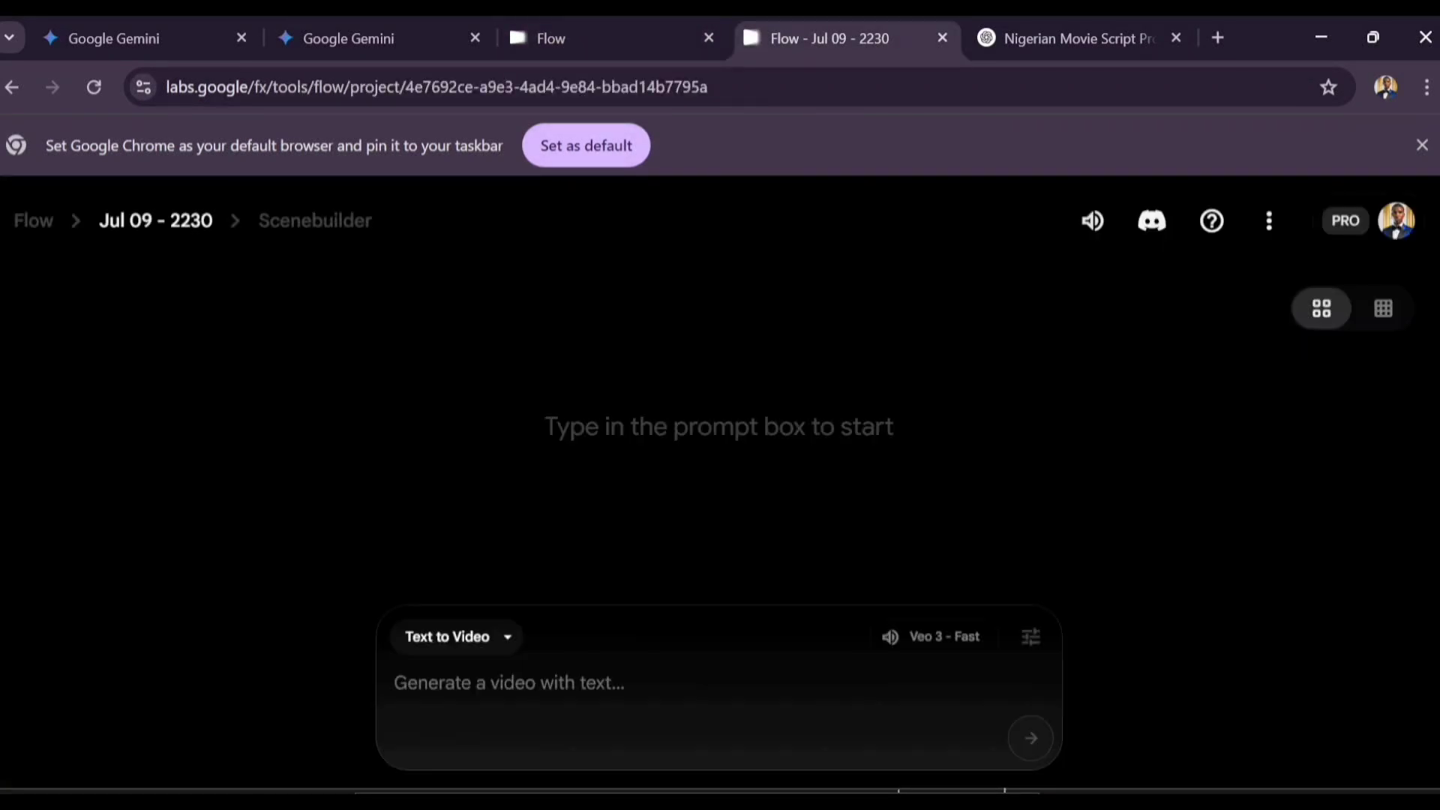
pyautogui.rightClick(585, 692)
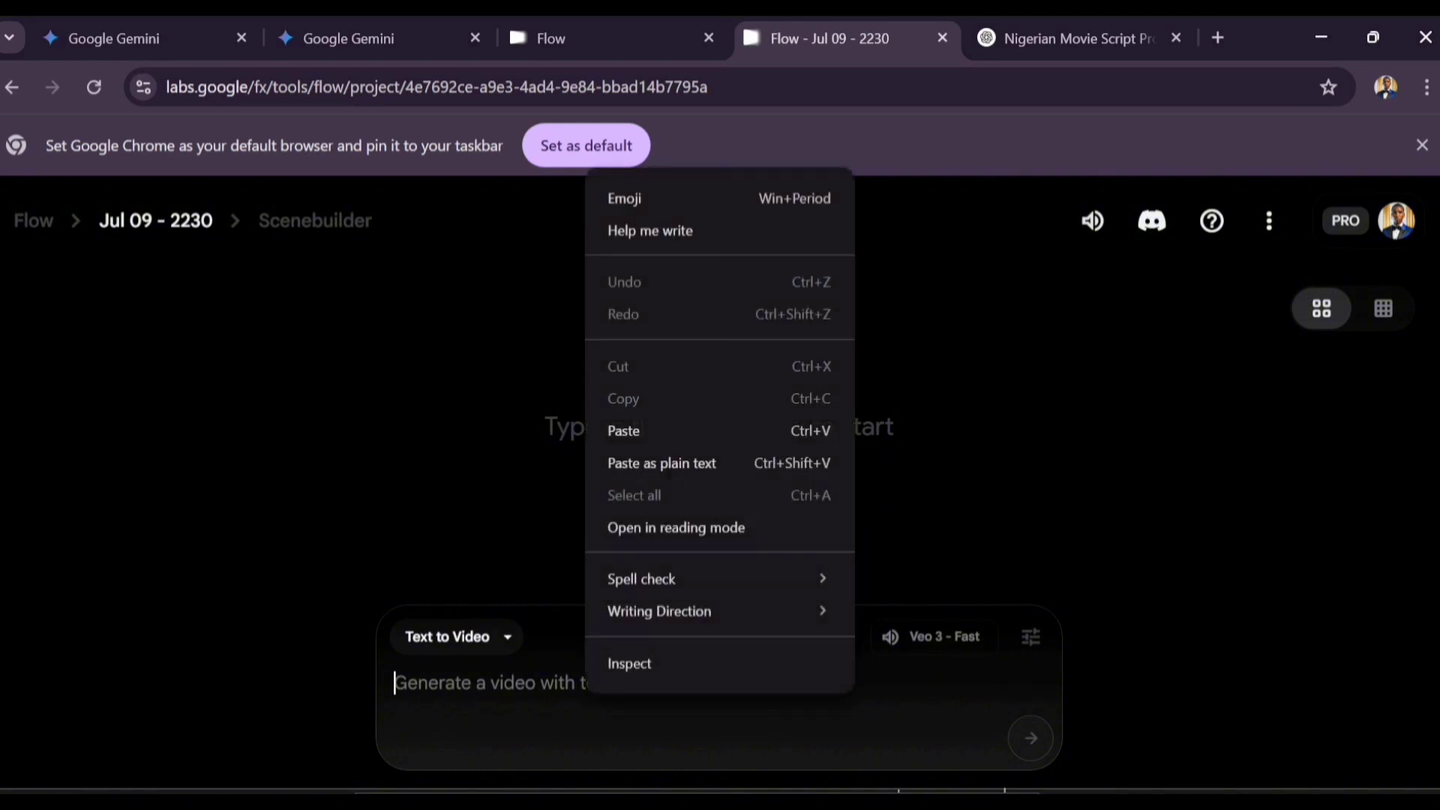
pyautogui.click(623, 430)
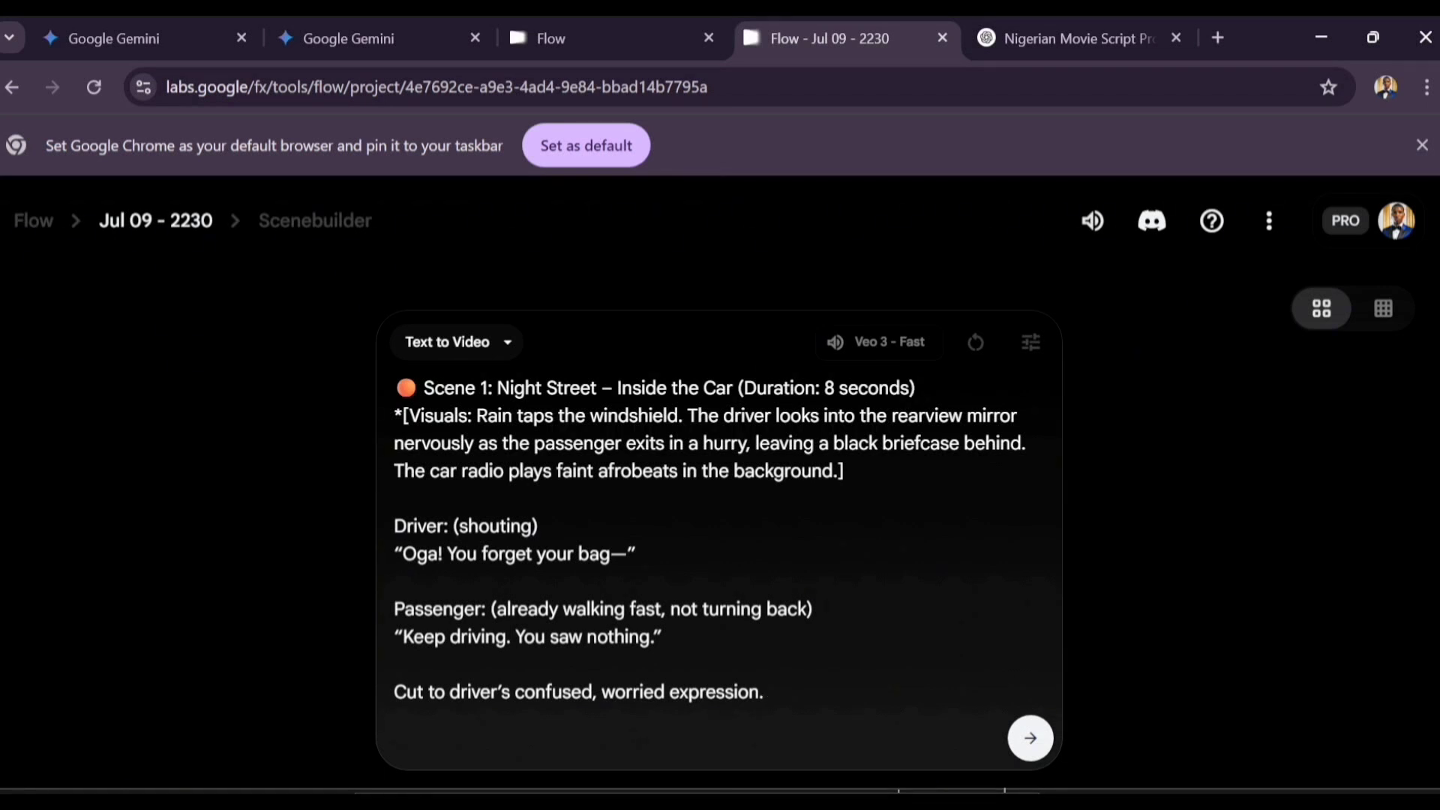
pyautogui.write('(')
pyautogui.write('Mak')
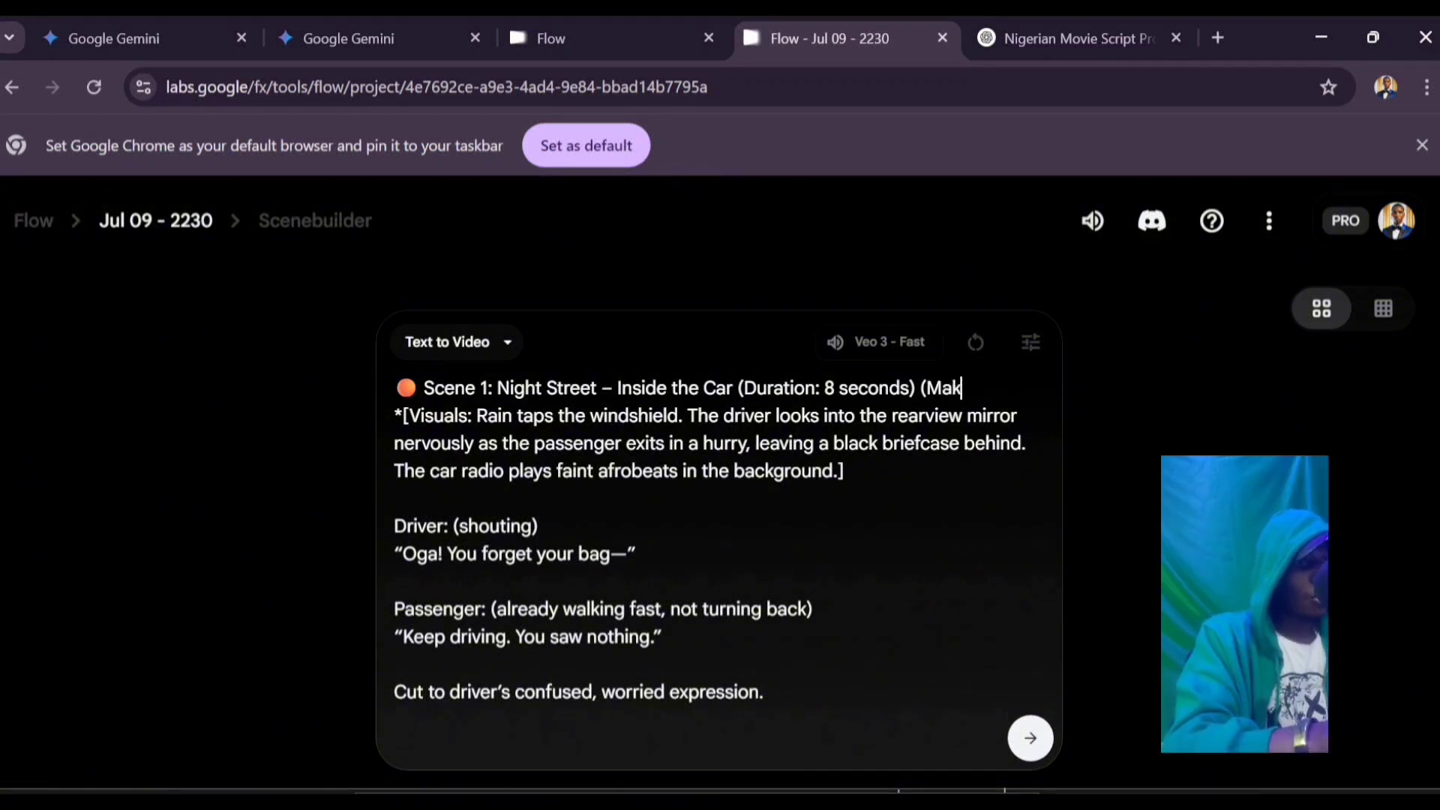
pyautogui.write('e all charact')
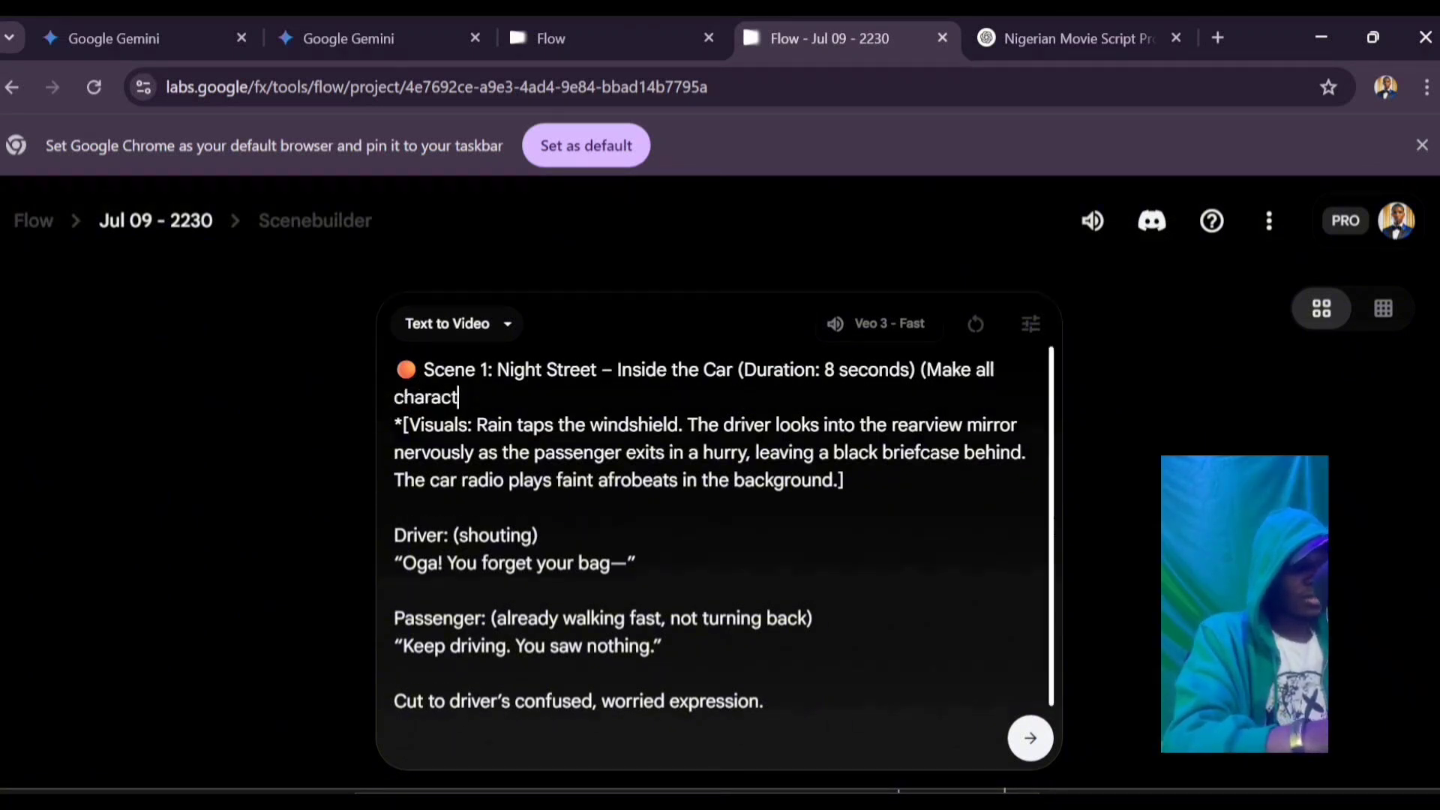
pyautogui.write('ers N')
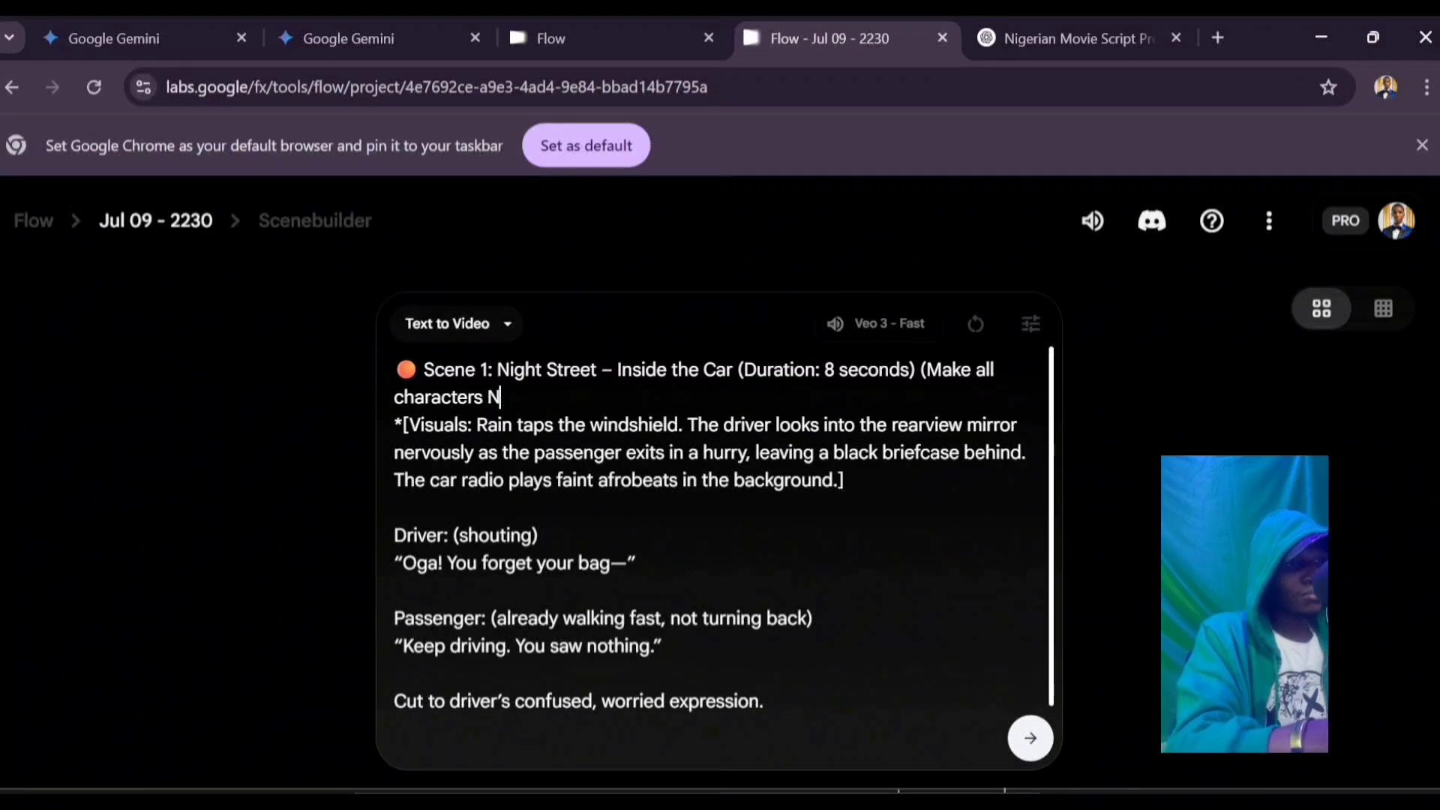
pyautogui.write('igerians)')
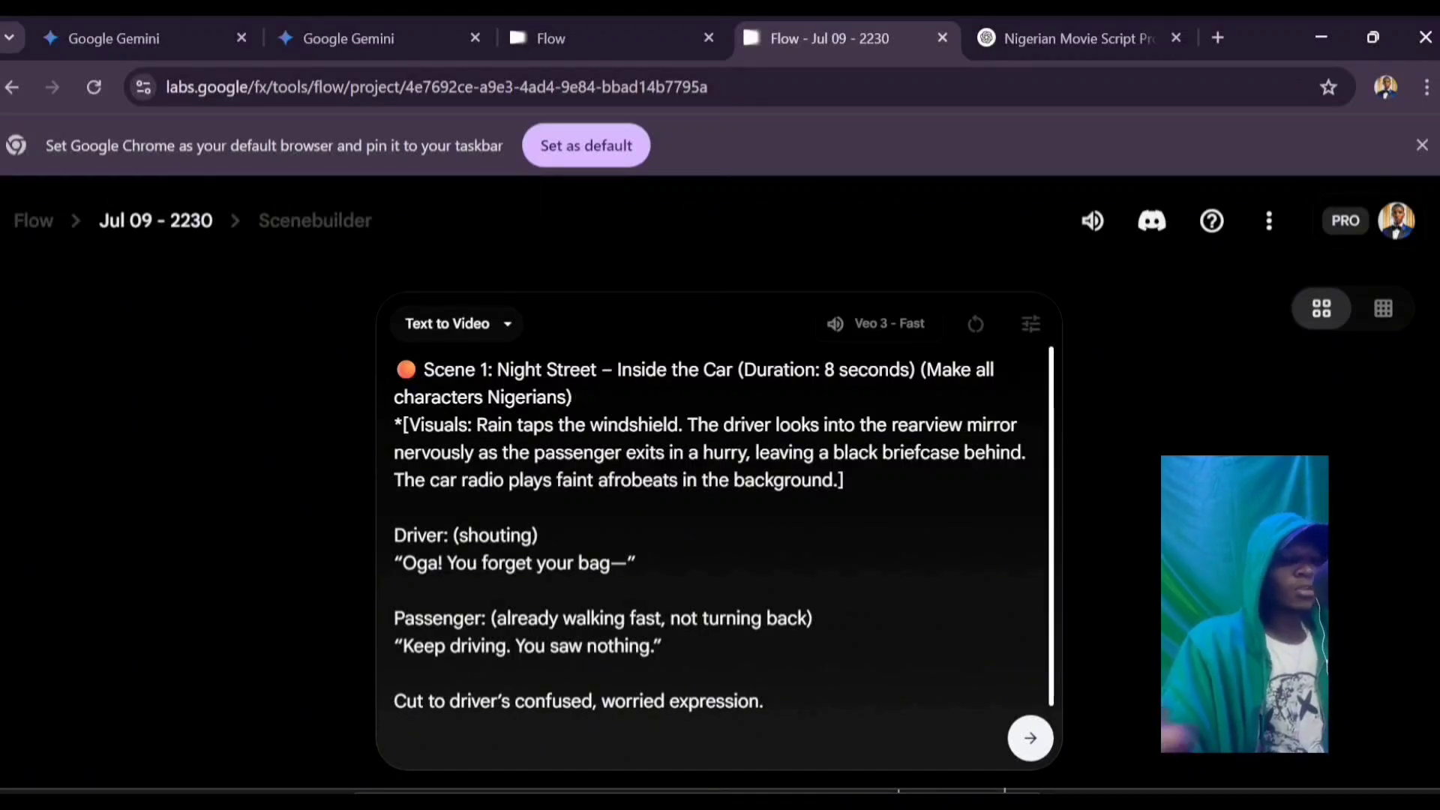
pyautogui.press('Return')
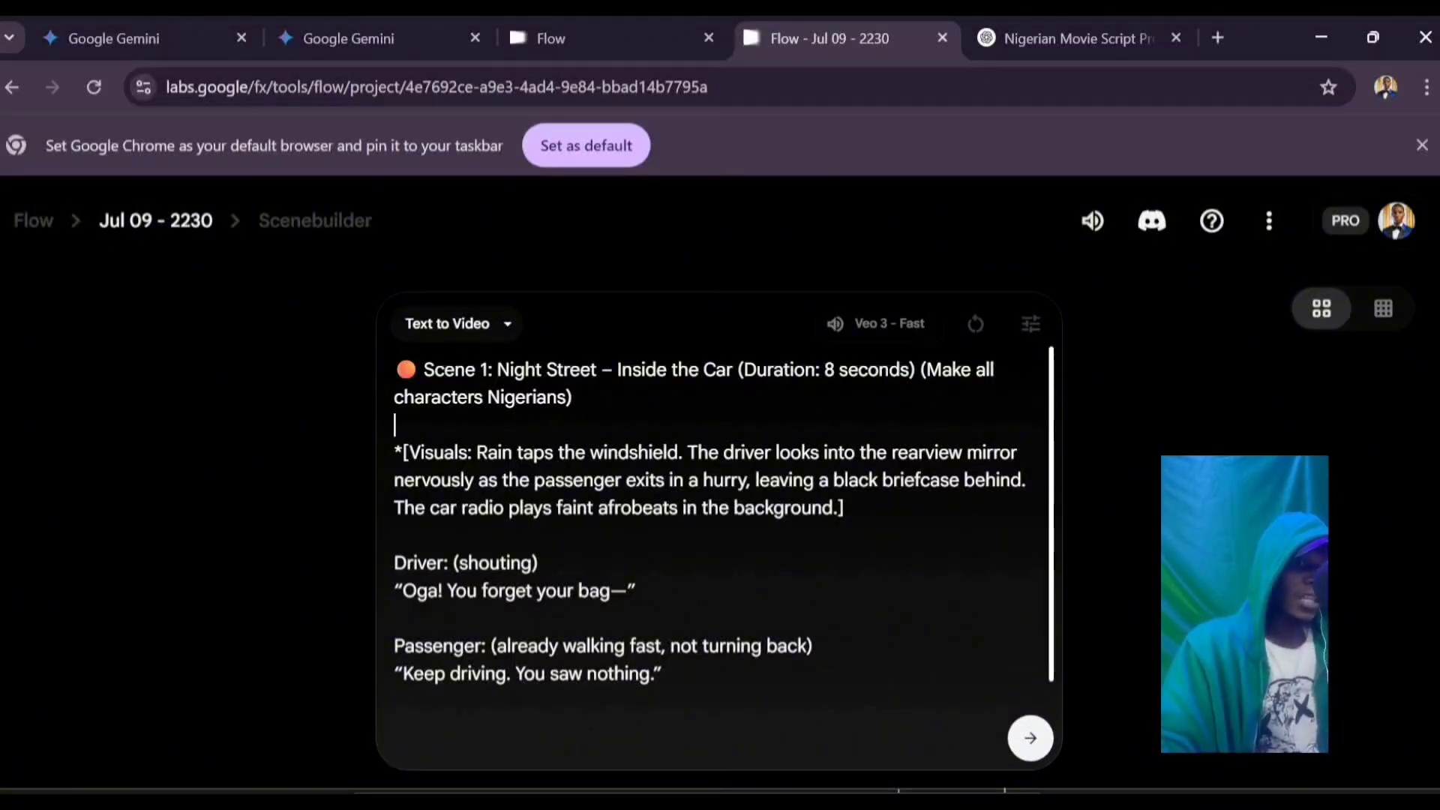
pyautogui.press('Return')
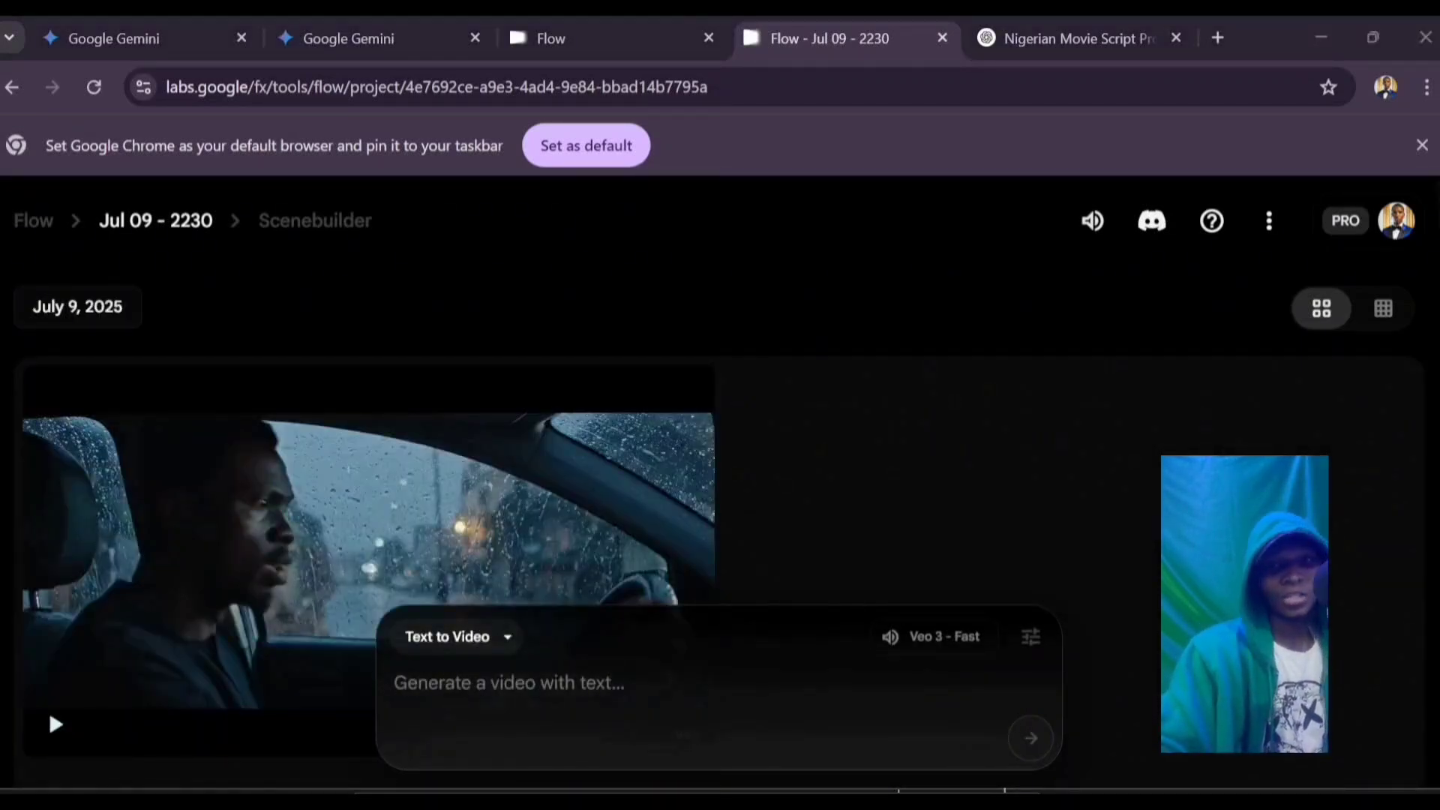
# Step: Play the generated Scene 1 clip of a man driving through rain at night
pyautogui.moveTo(367, 540)
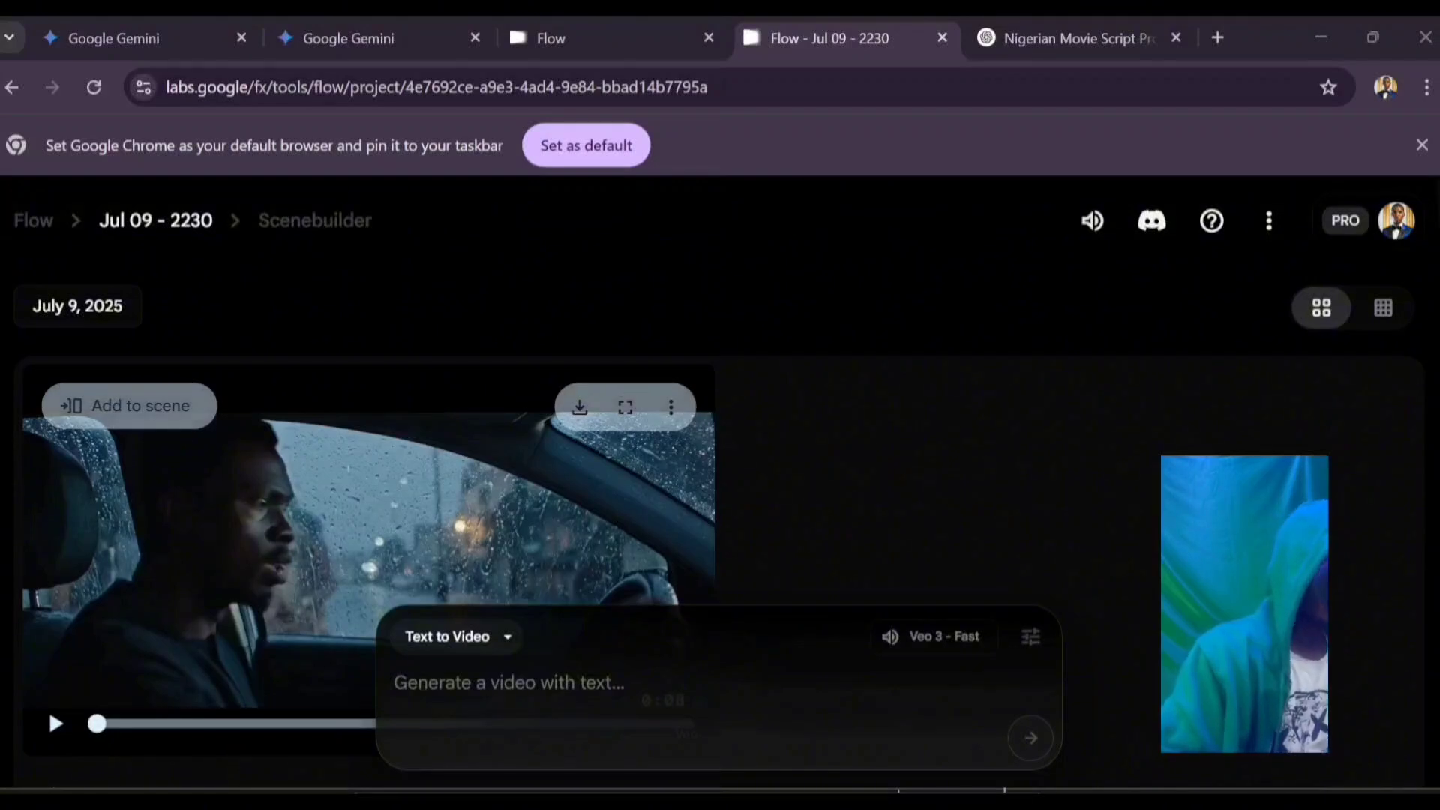
pyautogui.scroll(-2, 731, 419)
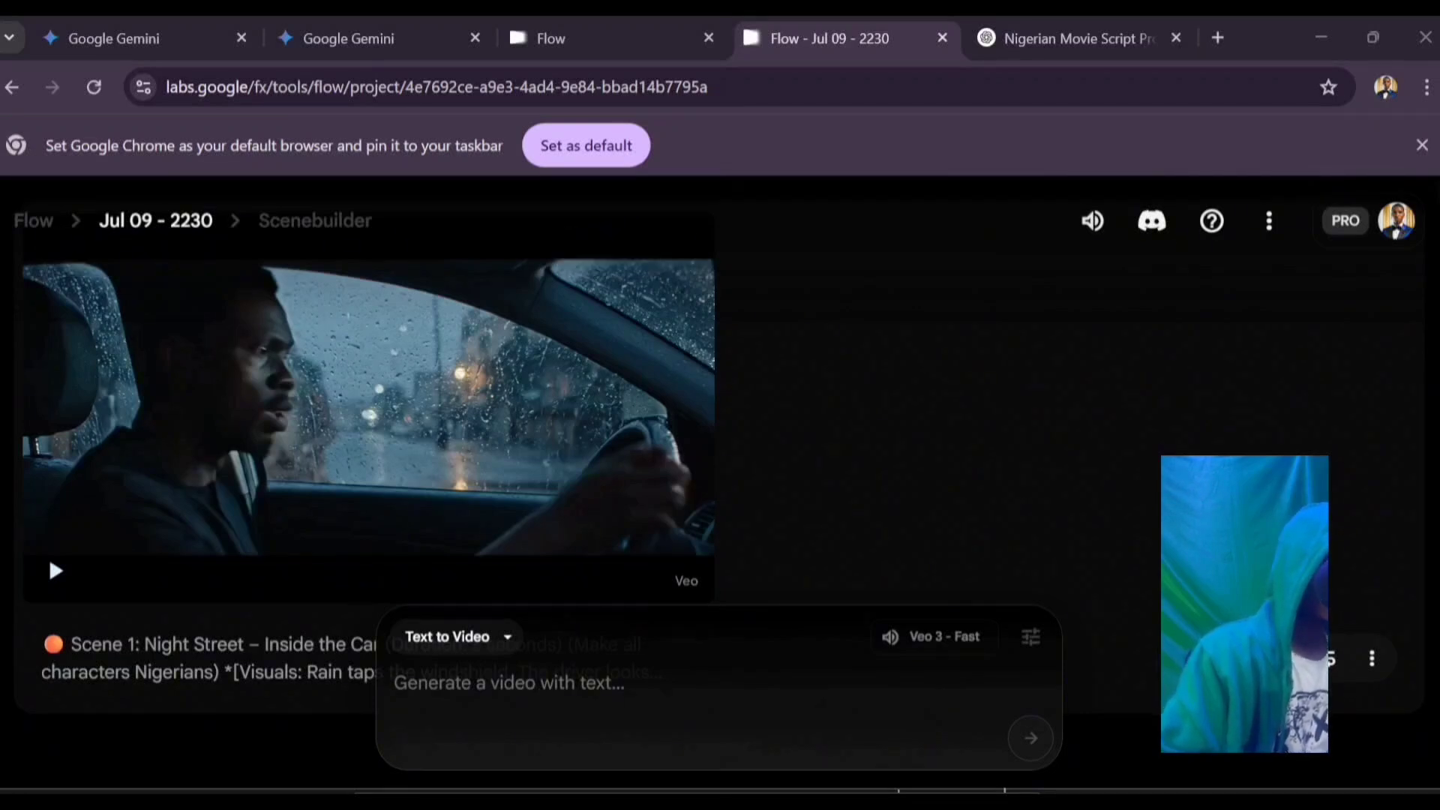
pyautogui.click(53, 569)
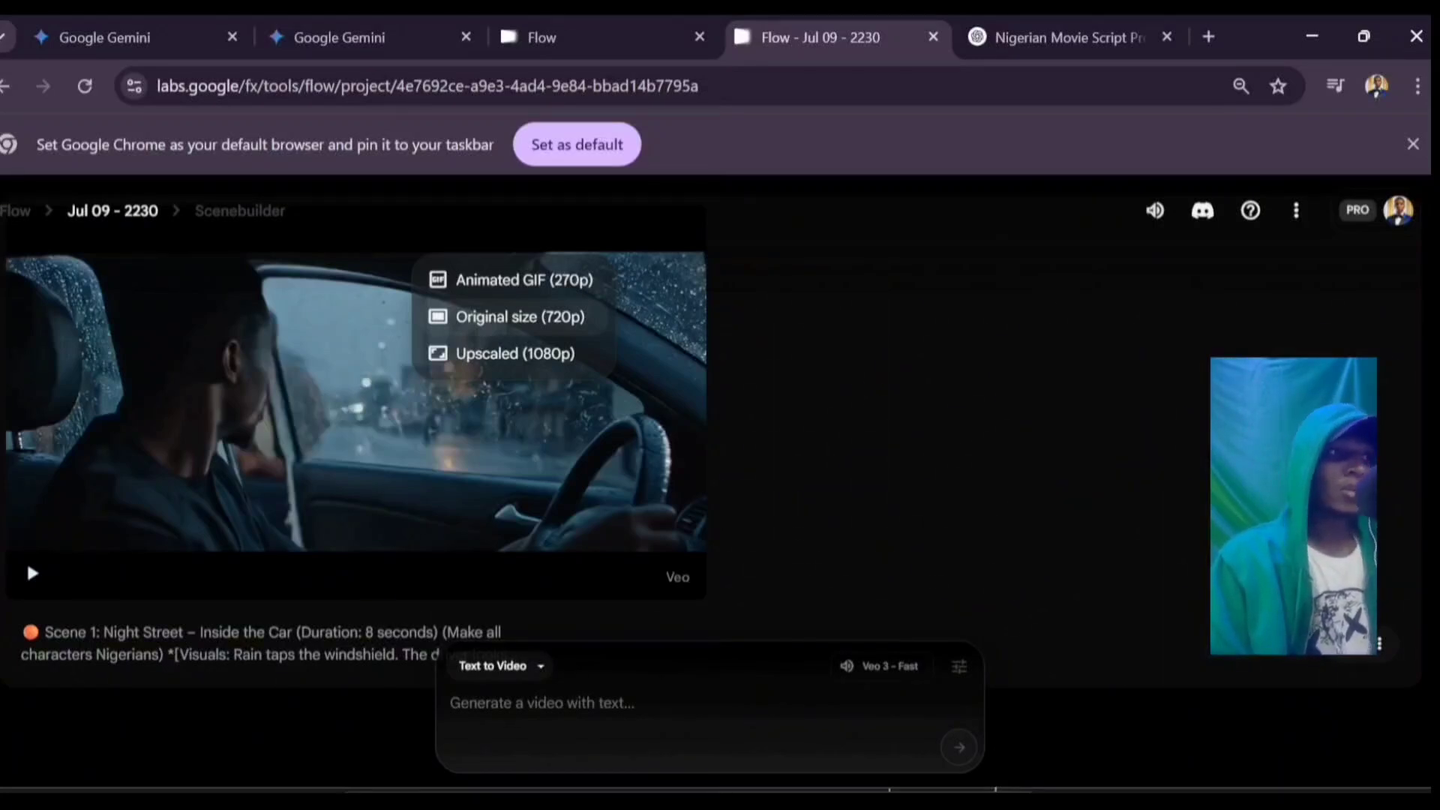
pyautogui.click(519, 317)
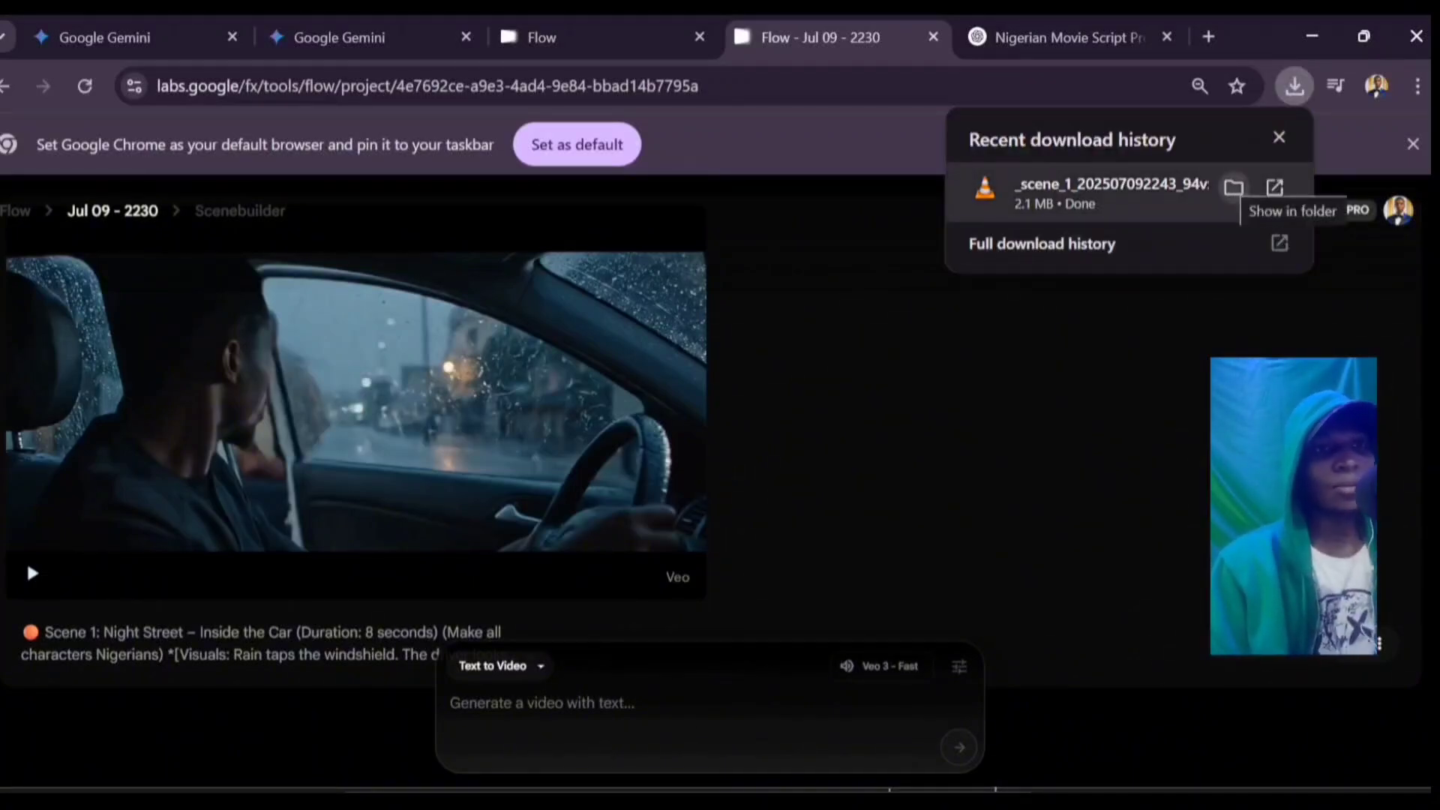
pyautogui.click(1109, 193)
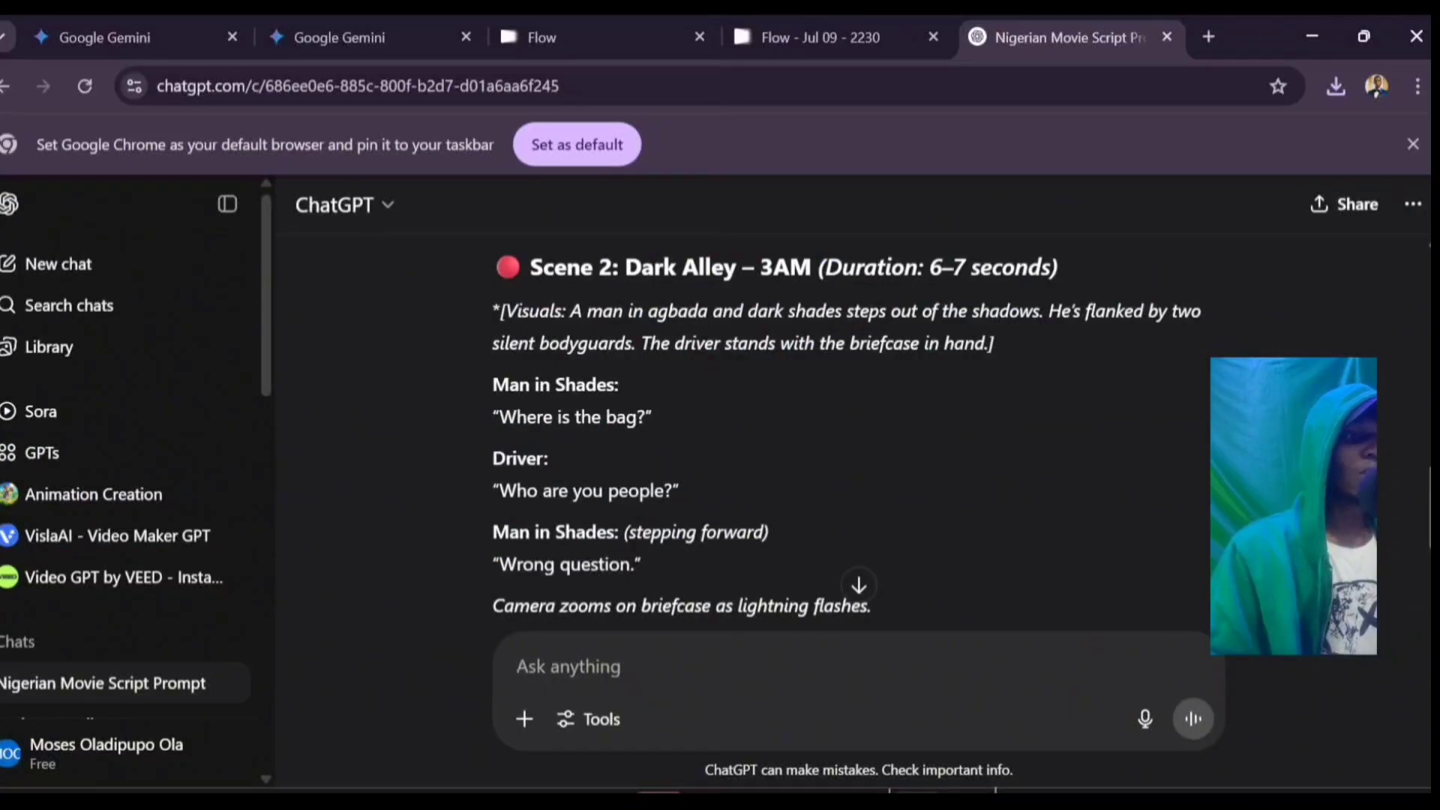
# Step: Copy the 'Scene 2: Dark Alley – 3AM' script and return to the Flow - Jul 09 - 2230 tab
pyautogui.scroll(-1, 848, 450)
pyautogui.moveTo(870, 525); pyautogui.dragTo(495, 323)
pyautogui.scroll(1, 847, 450)
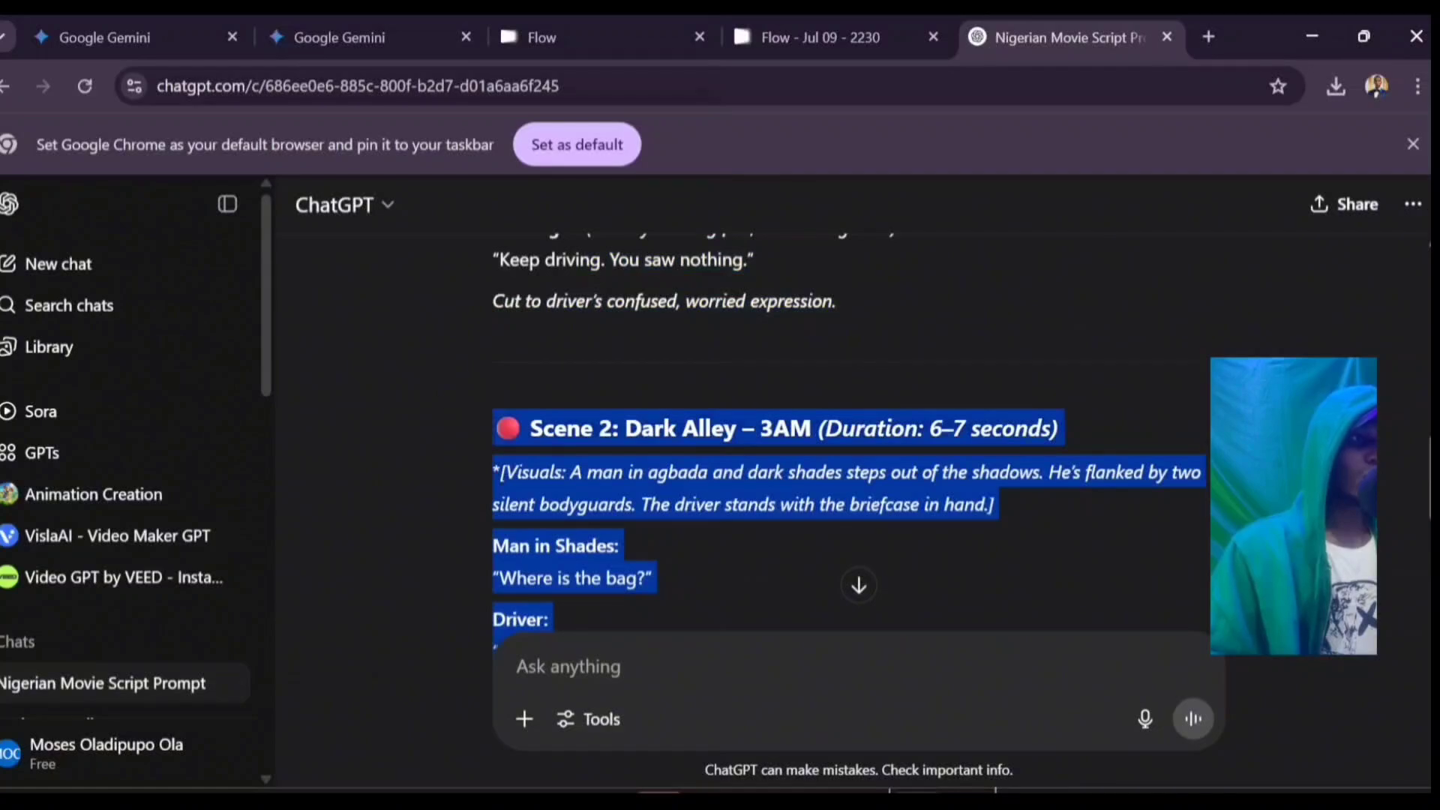
pyautogui.rightClick(586, 455)
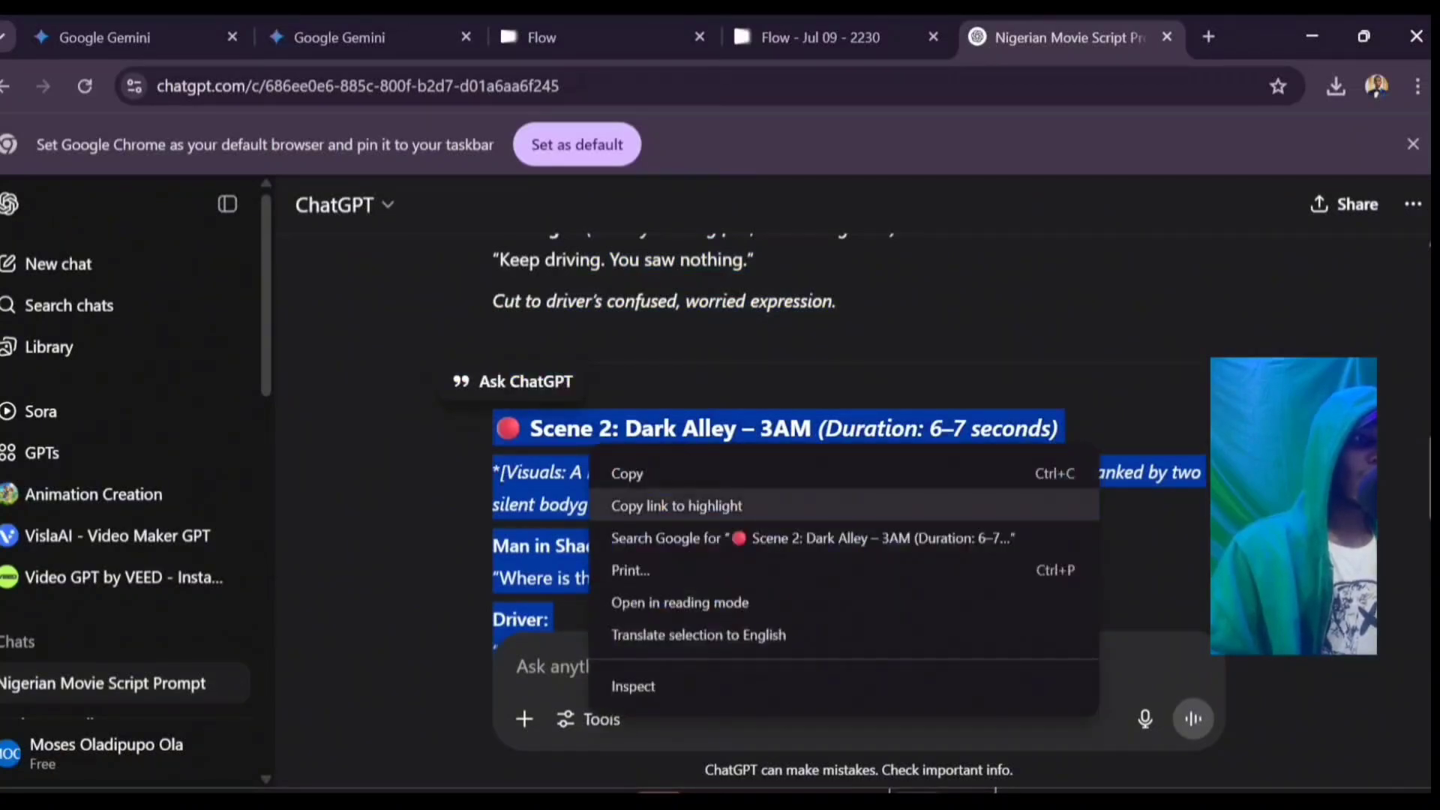
pyautogui.click(609, 473)
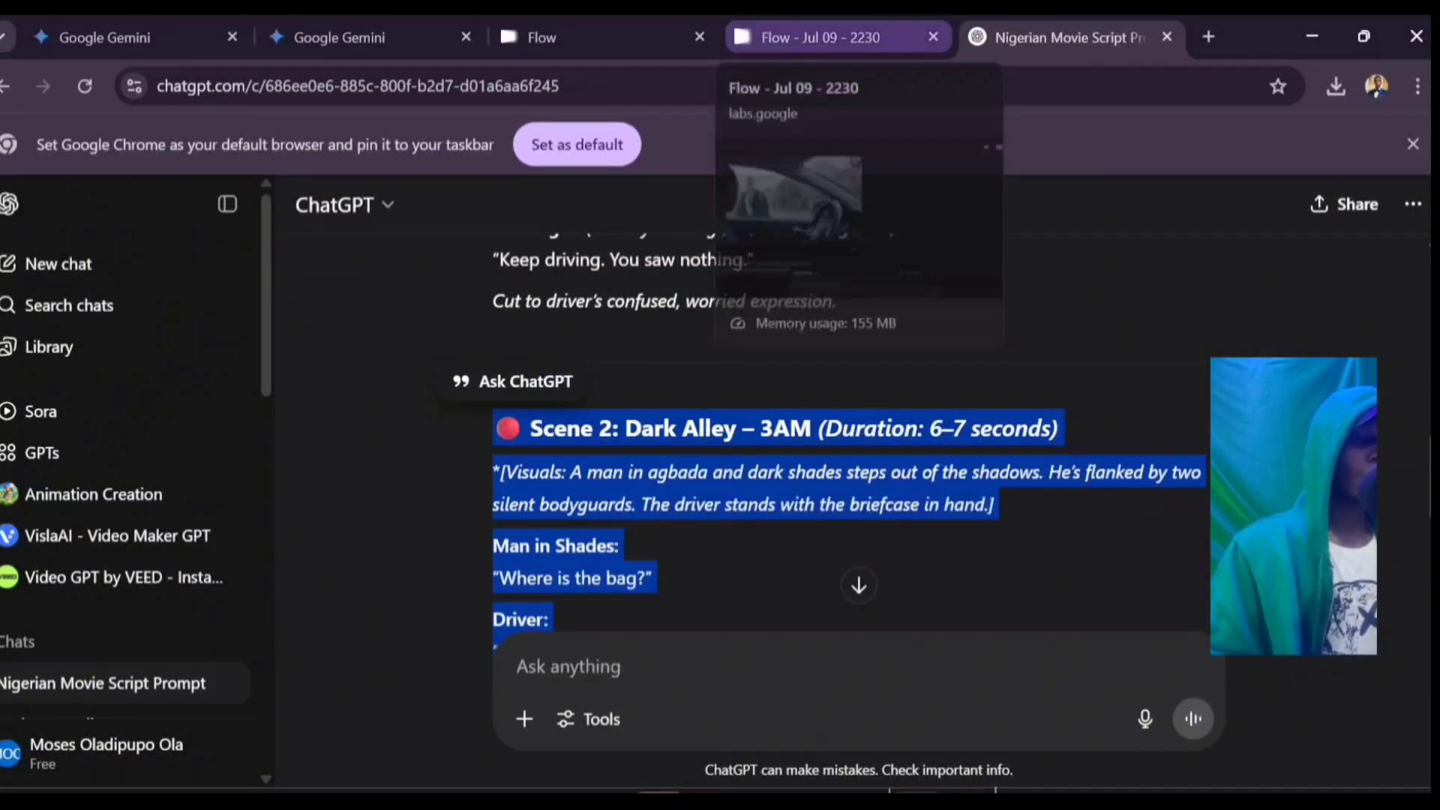
pyautogui.click(817, 38)
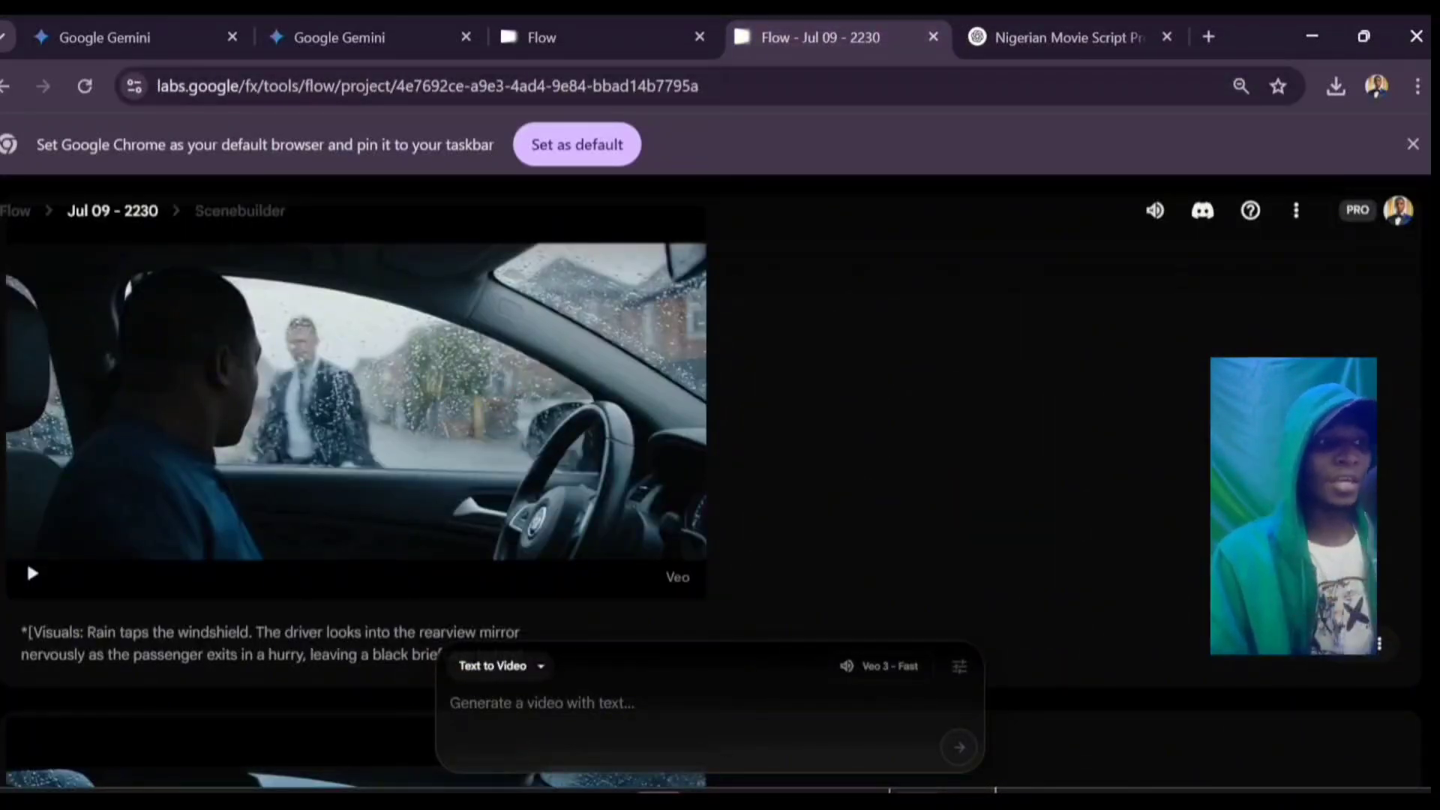
# Step: Paste the Scene 2 script, add '(Make all the characters Nigerians)' after its heading, and generate
pyautogui.hotkey('ctrl', 'v')
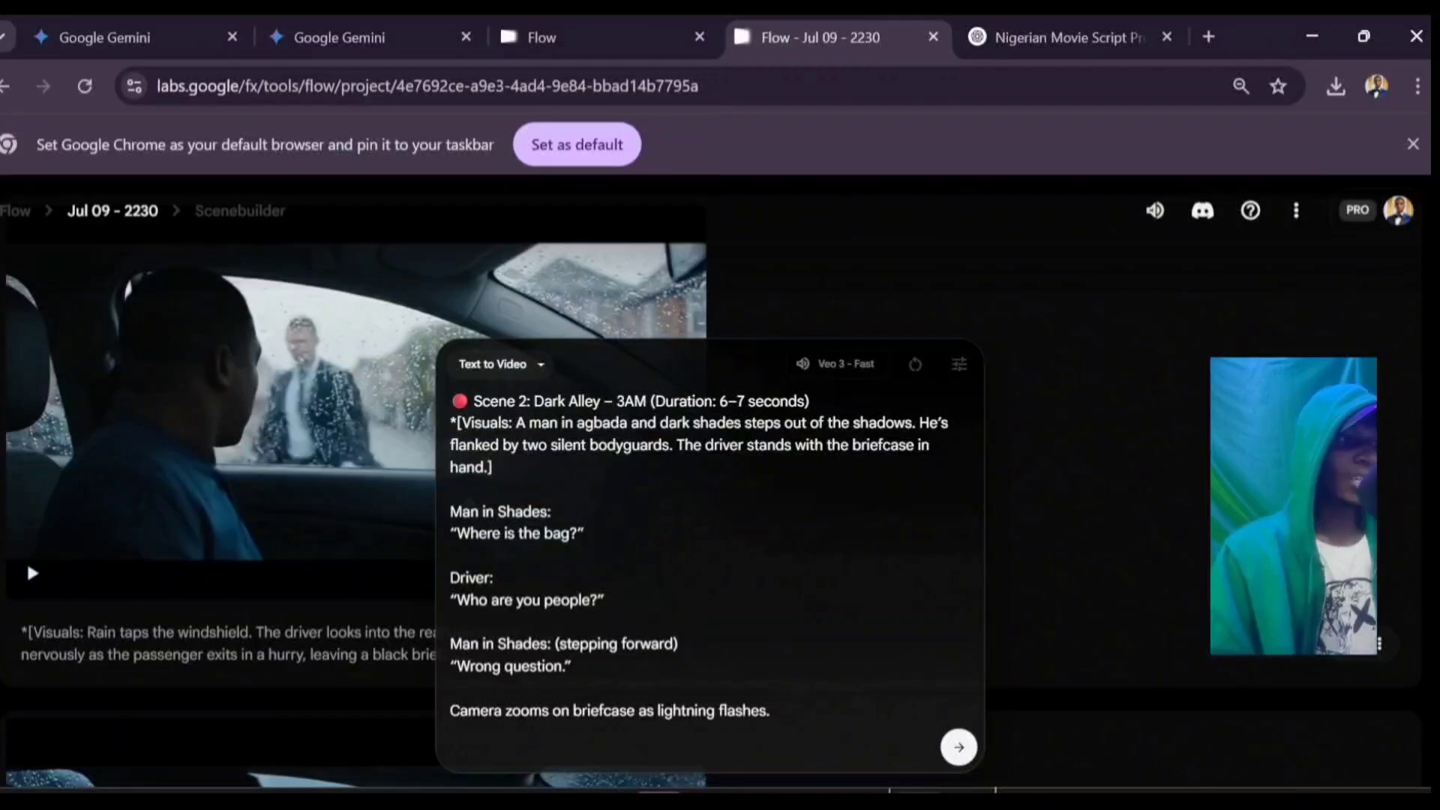
pyautogui.click(811, 401)
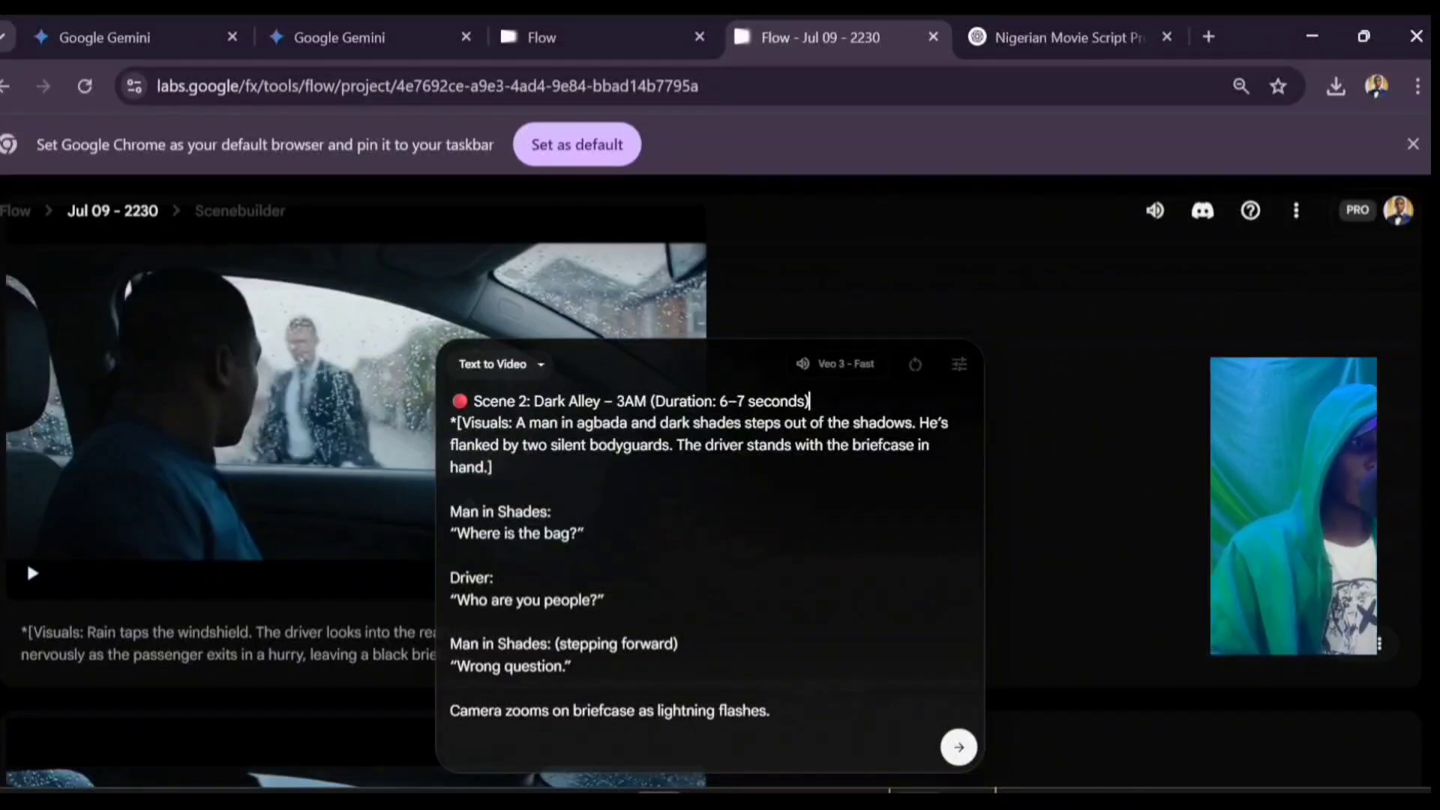
pyautogui.write('(Ma')
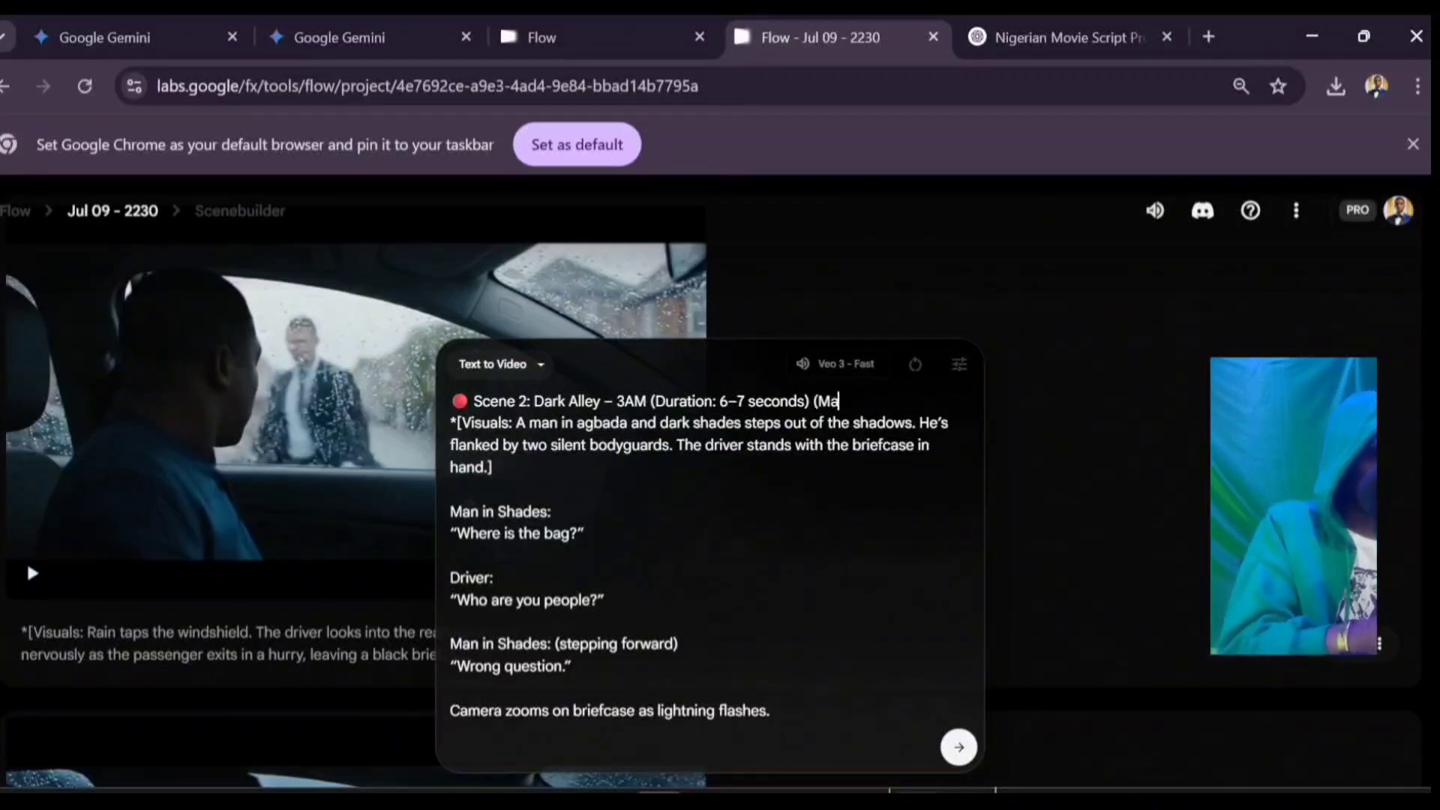
pyautogui.write('ke all the')
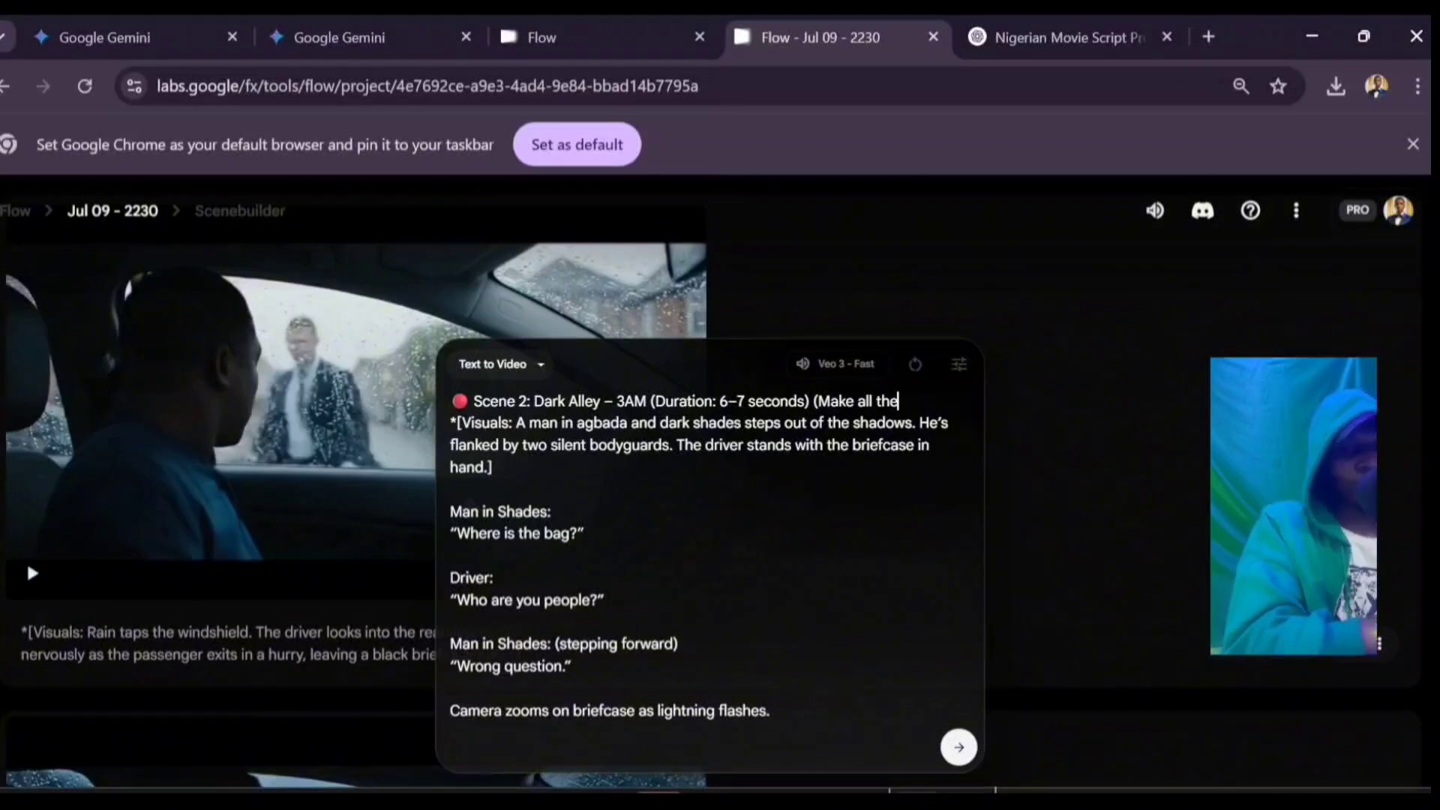
pyautogui.write(' ch')
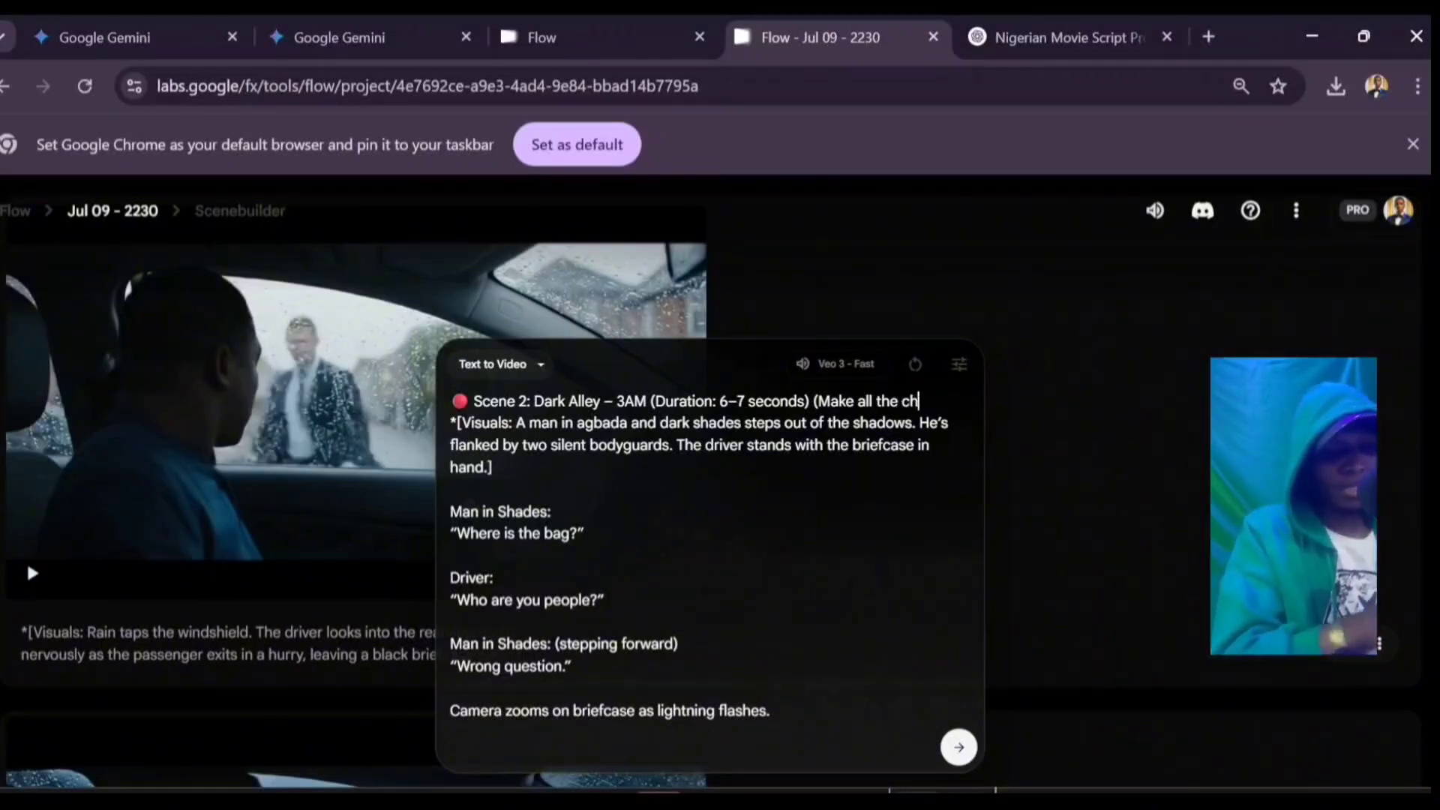
pyautogui.write('aracters')
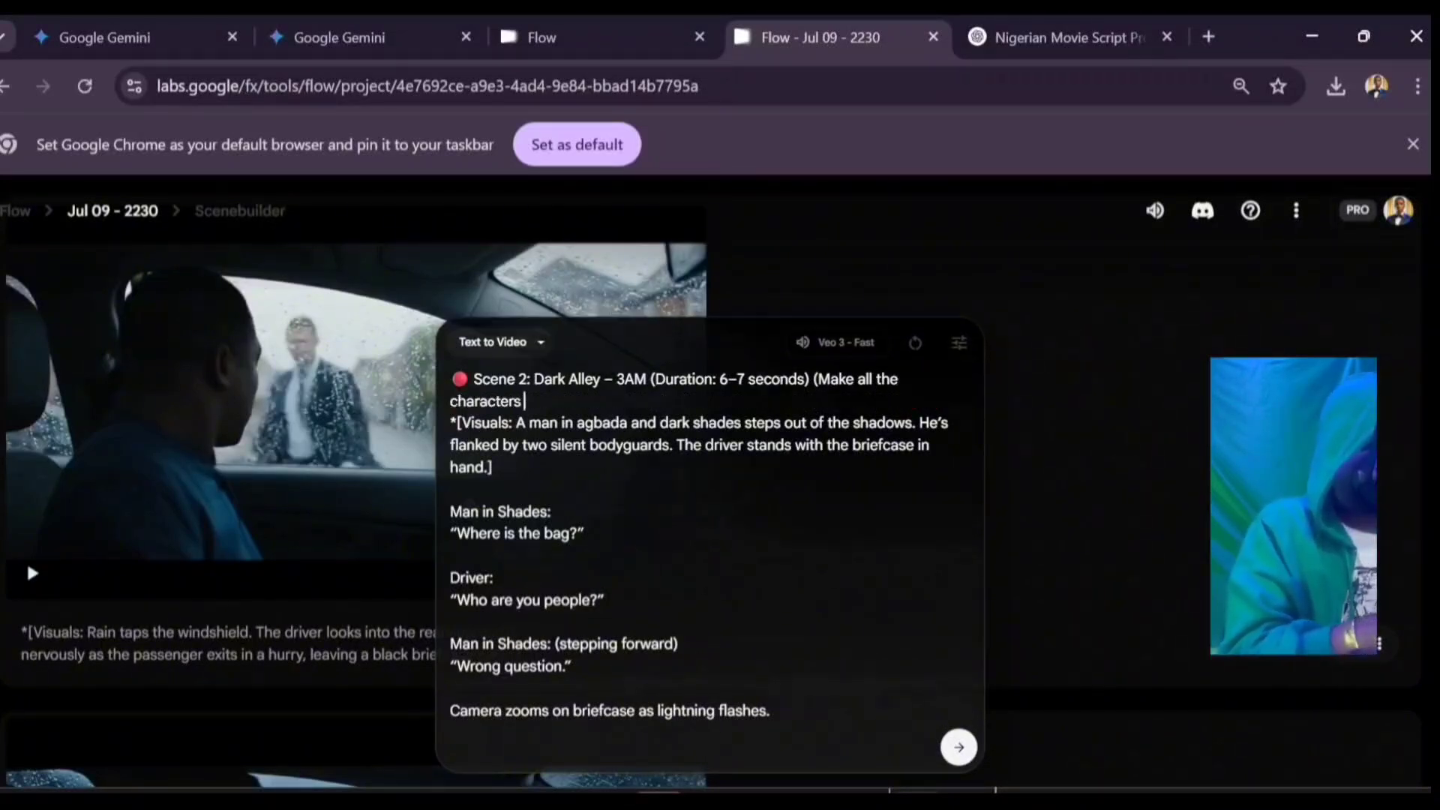
pyautogui.write(' Nigerians)')
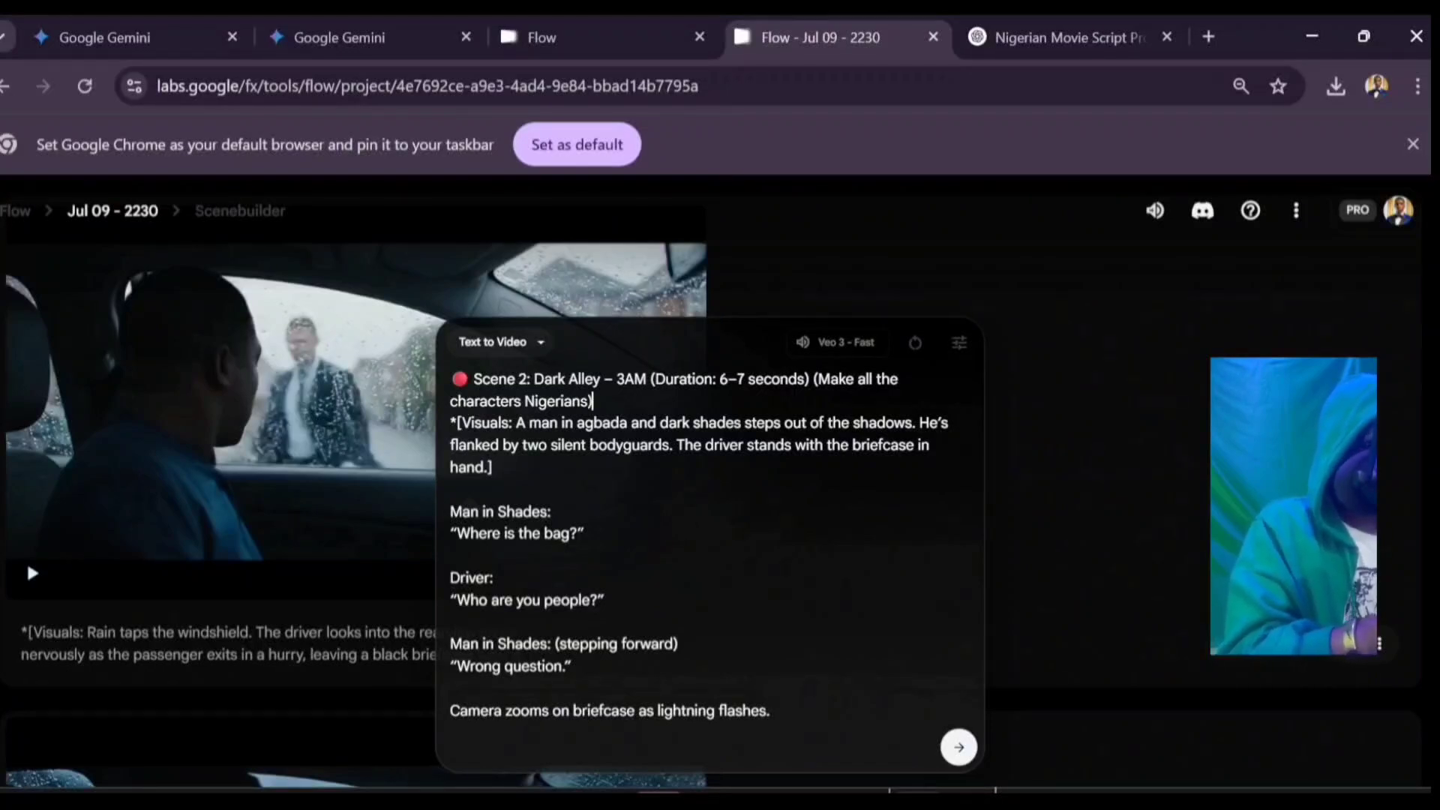
pyautogui.press('Return')
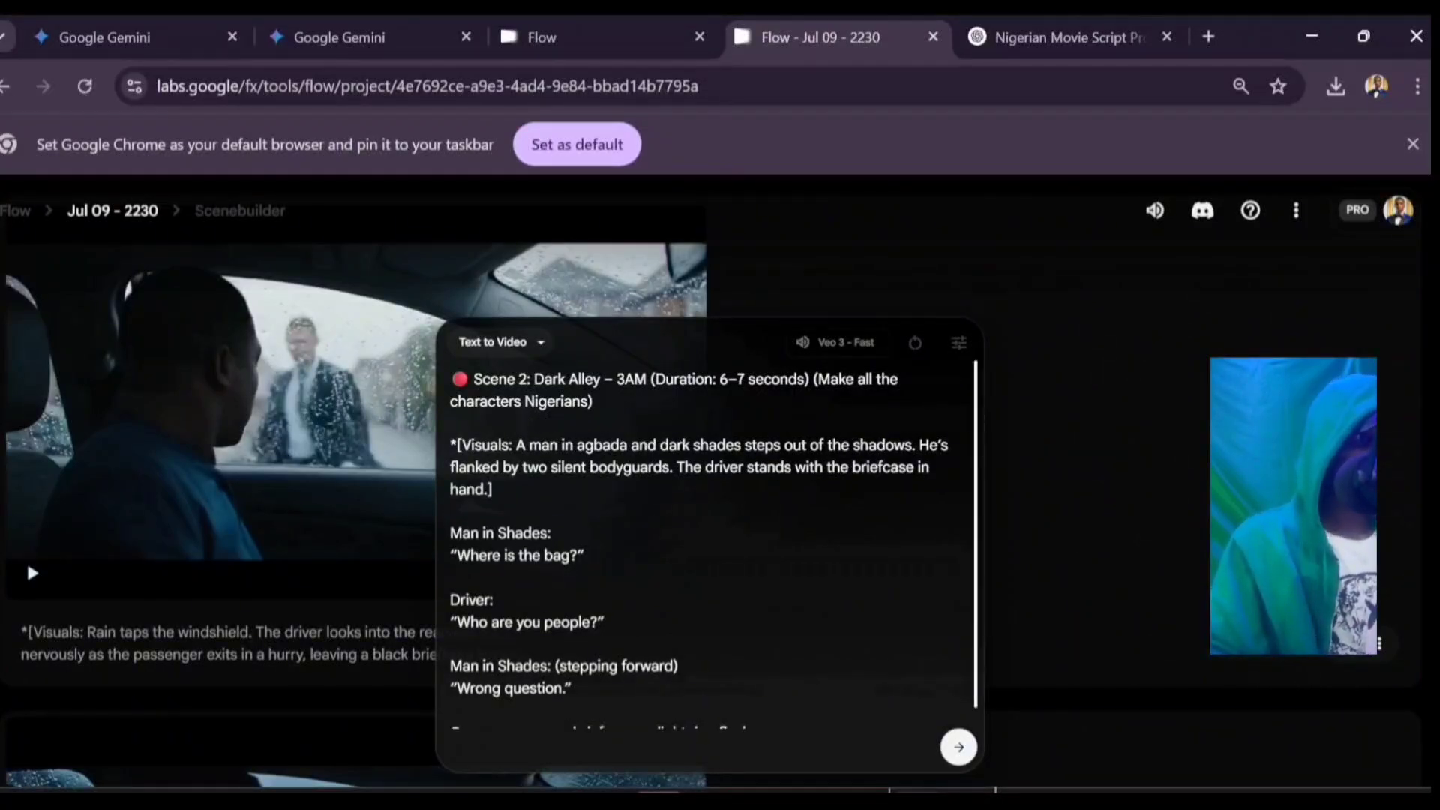
pyautogui.scroll(-1, 704, 544)
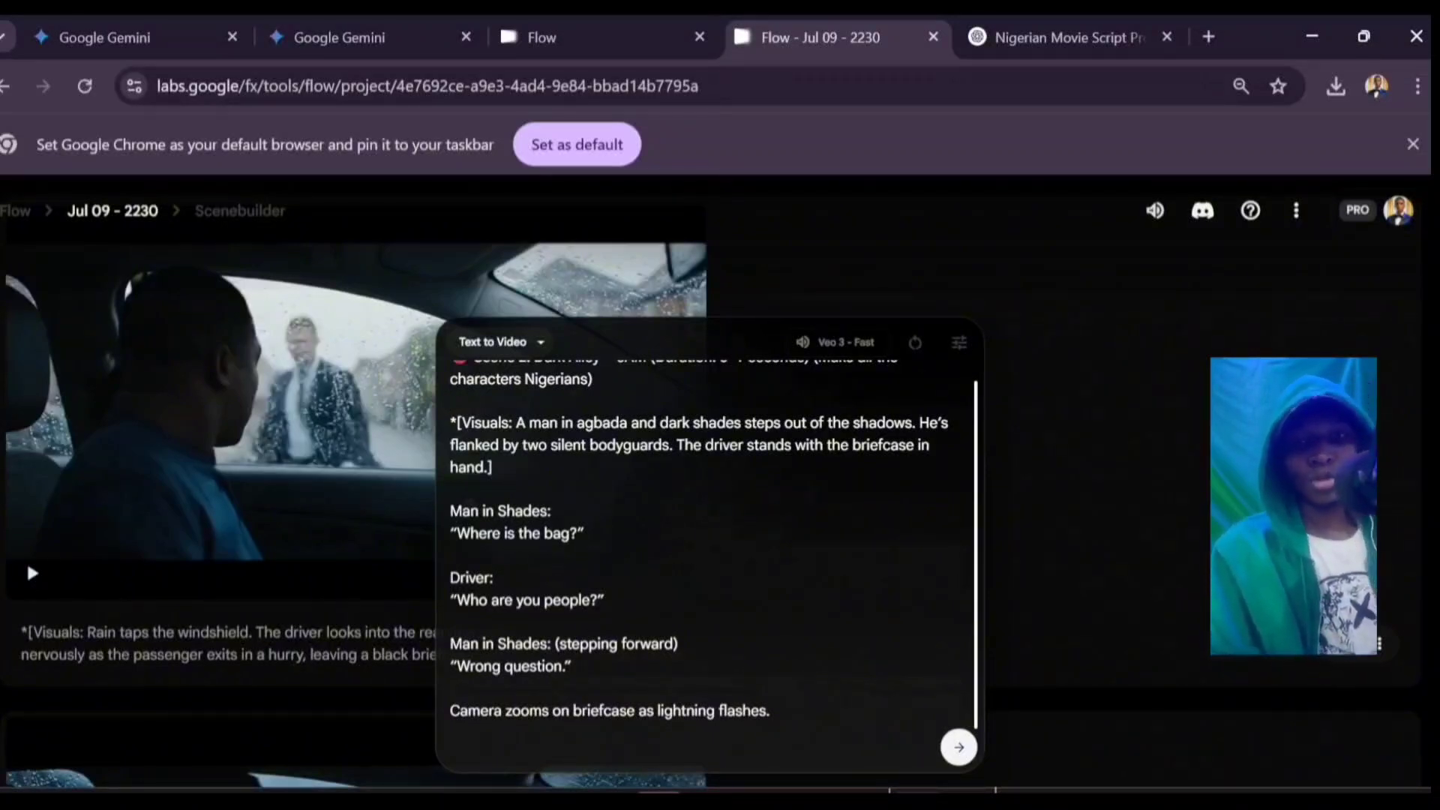
pyautogui.press('Return')
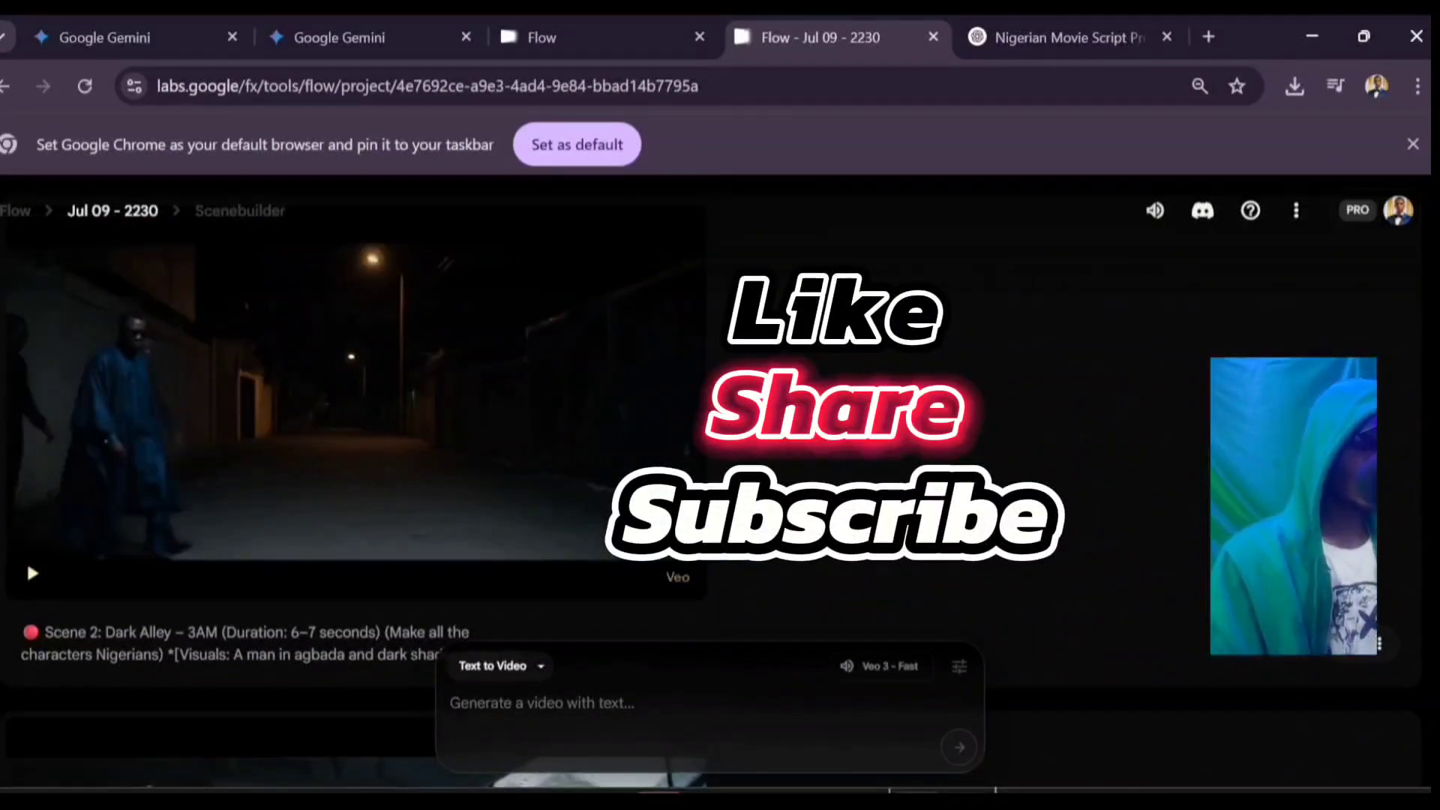
# Step: Download the Scene 2 alley clip at Original size (720p), then minimize the video player
pyautogui.moveTo(356, 402)
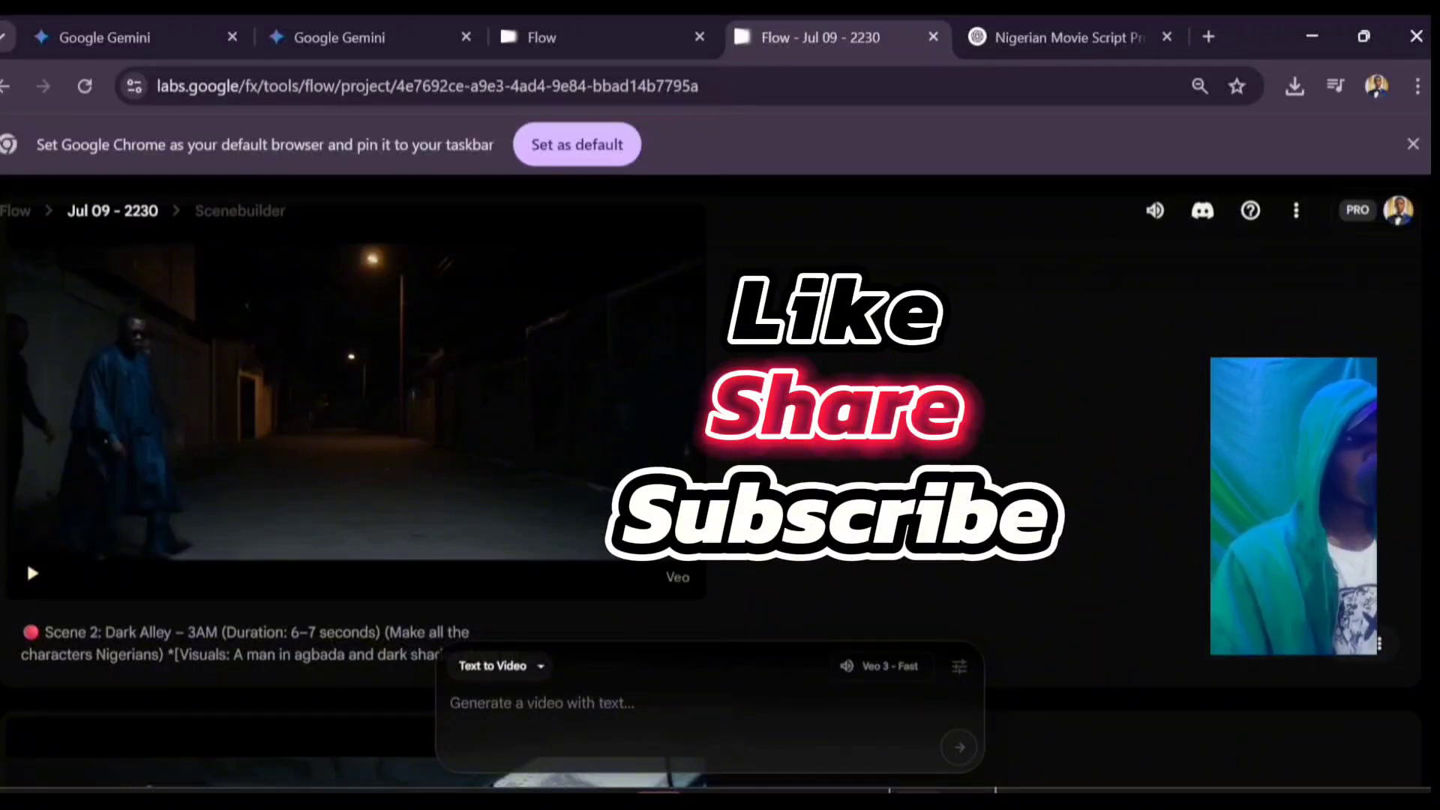
pyautogui.moveTo(599, 238)
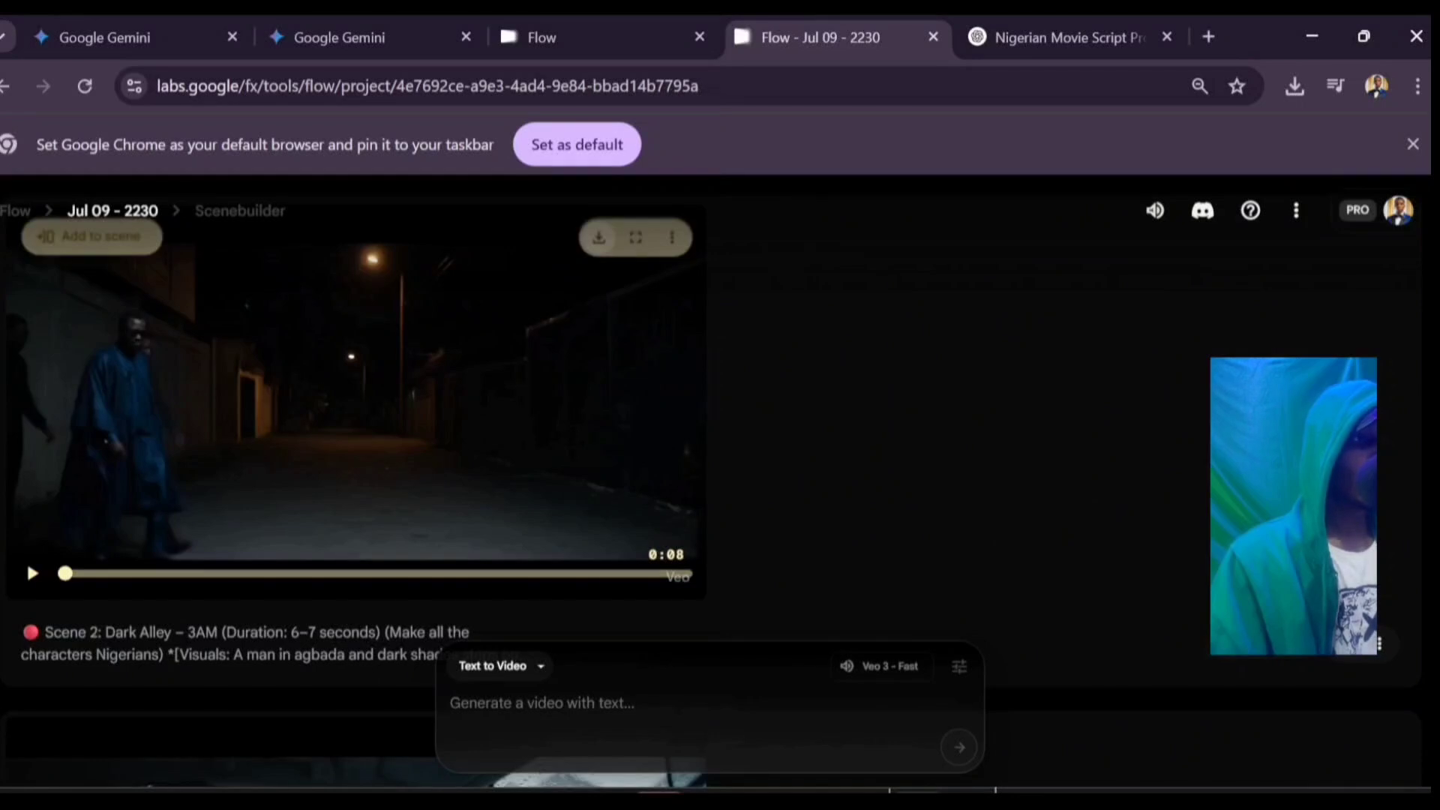
pyautogui.click(599, 237)
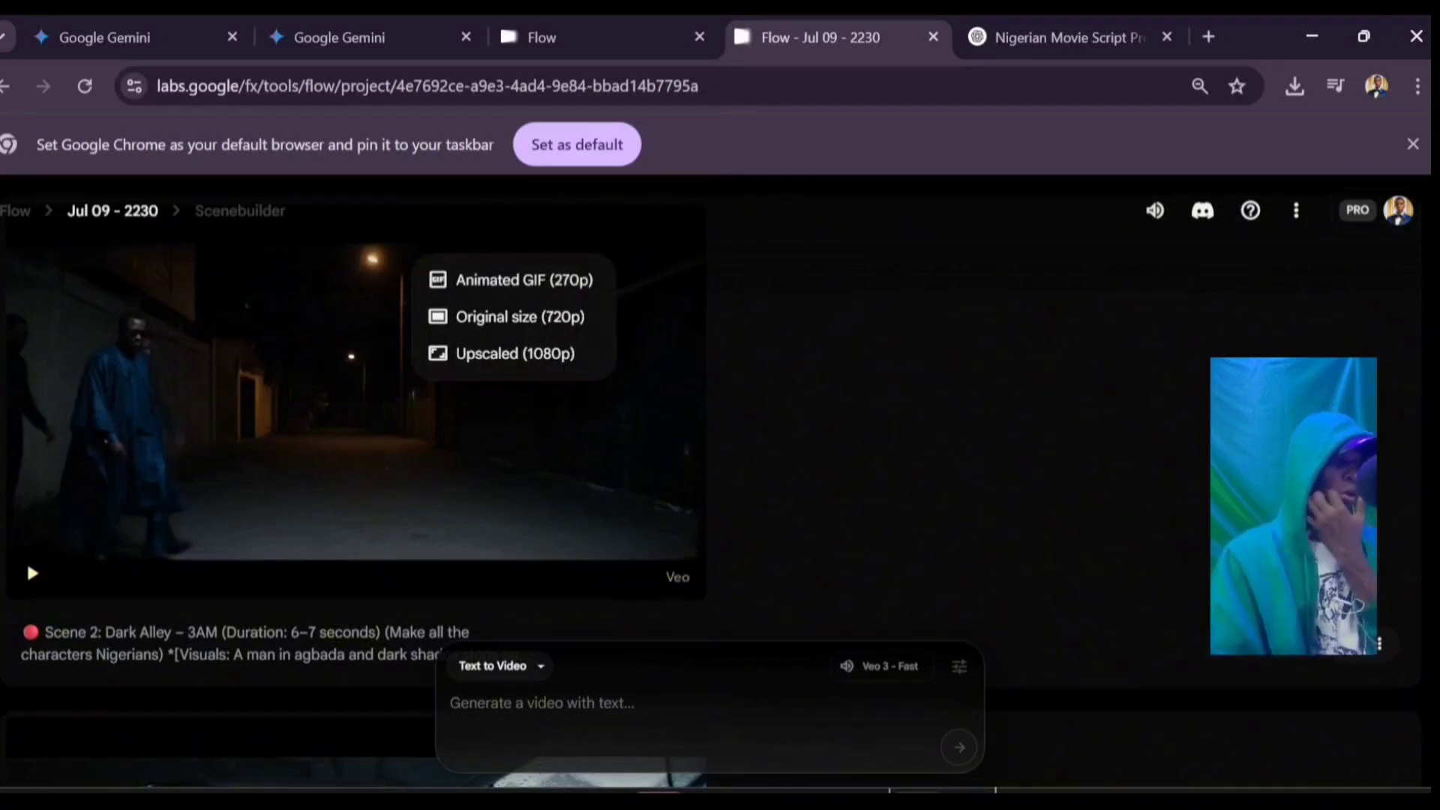
pyautogui.click(520, 318)
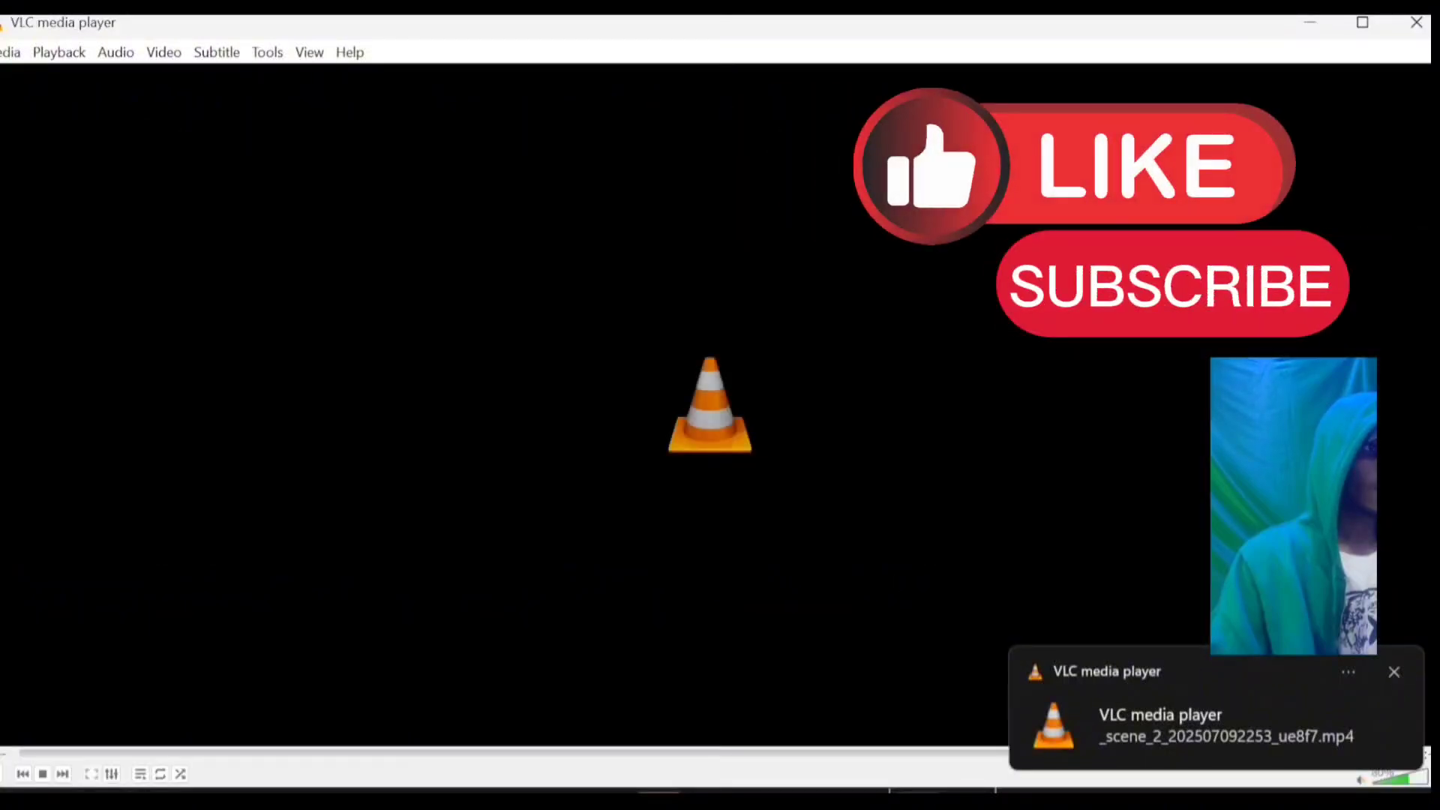
pyautogui.click(1310, 21)
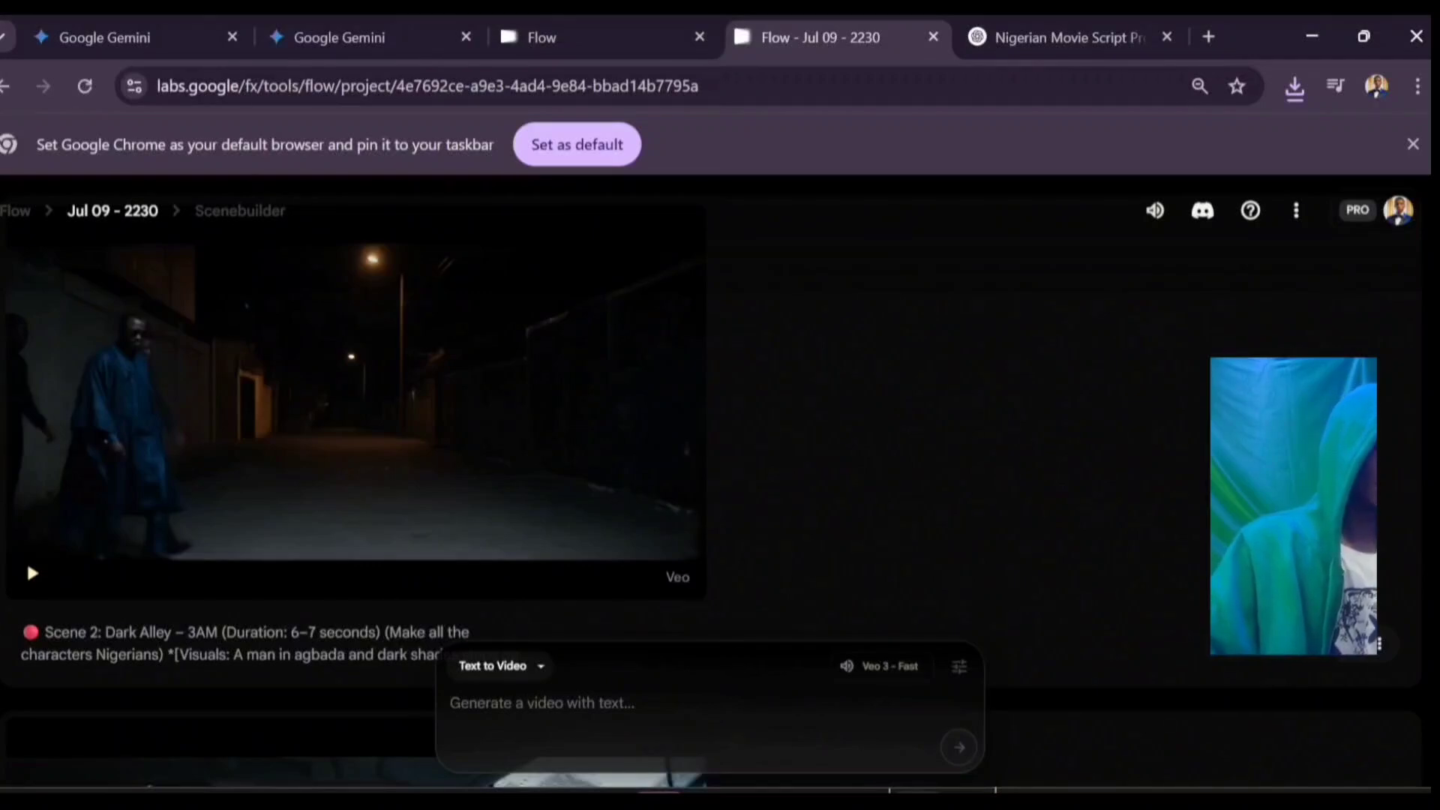
# Step: Copy the 'Scene 3: Abandoned Warehouse – Sunrise' script from ChatGPT and return to the Flow project
pyautogui.click(1065, 36)
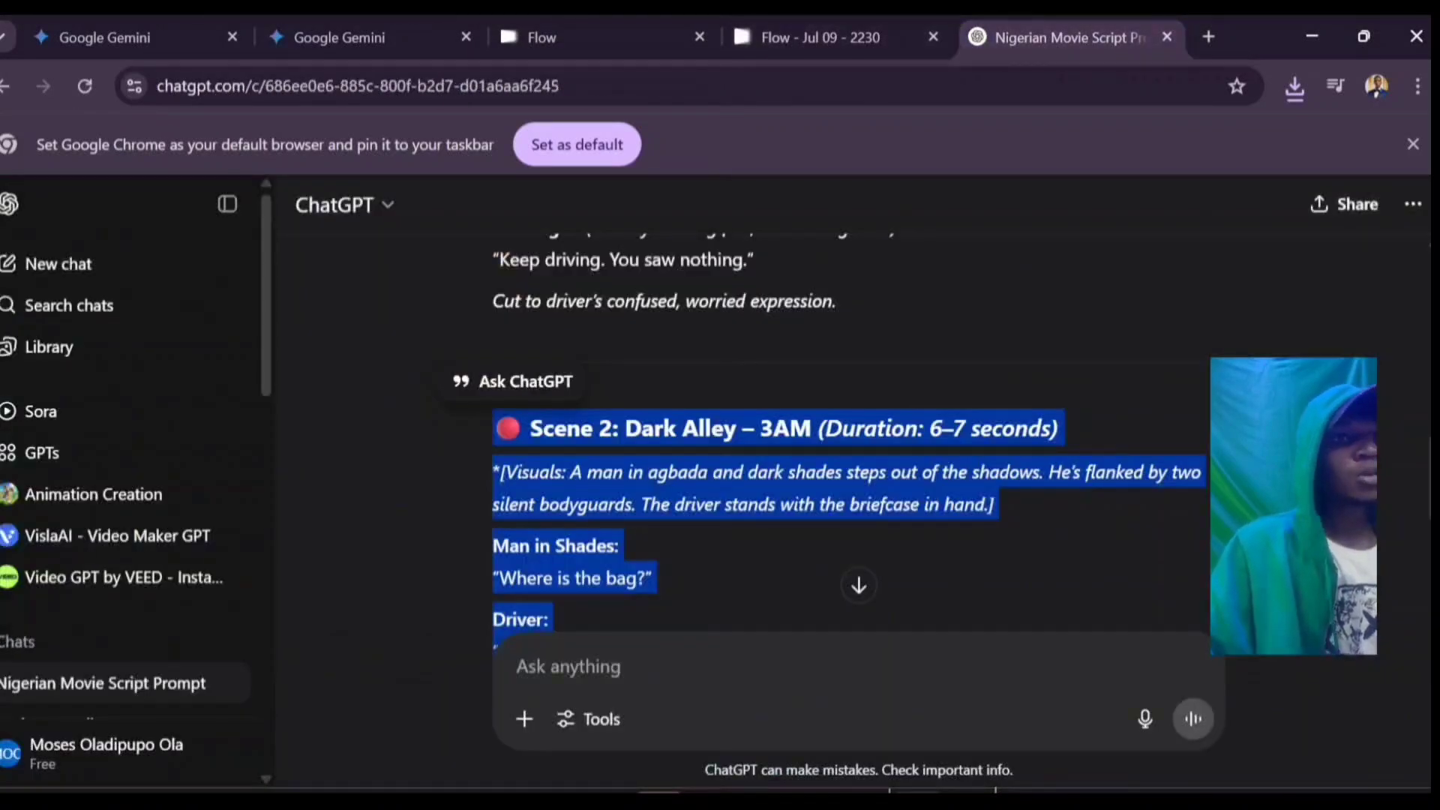
pyautogui.scroll(-8, 828, 440)
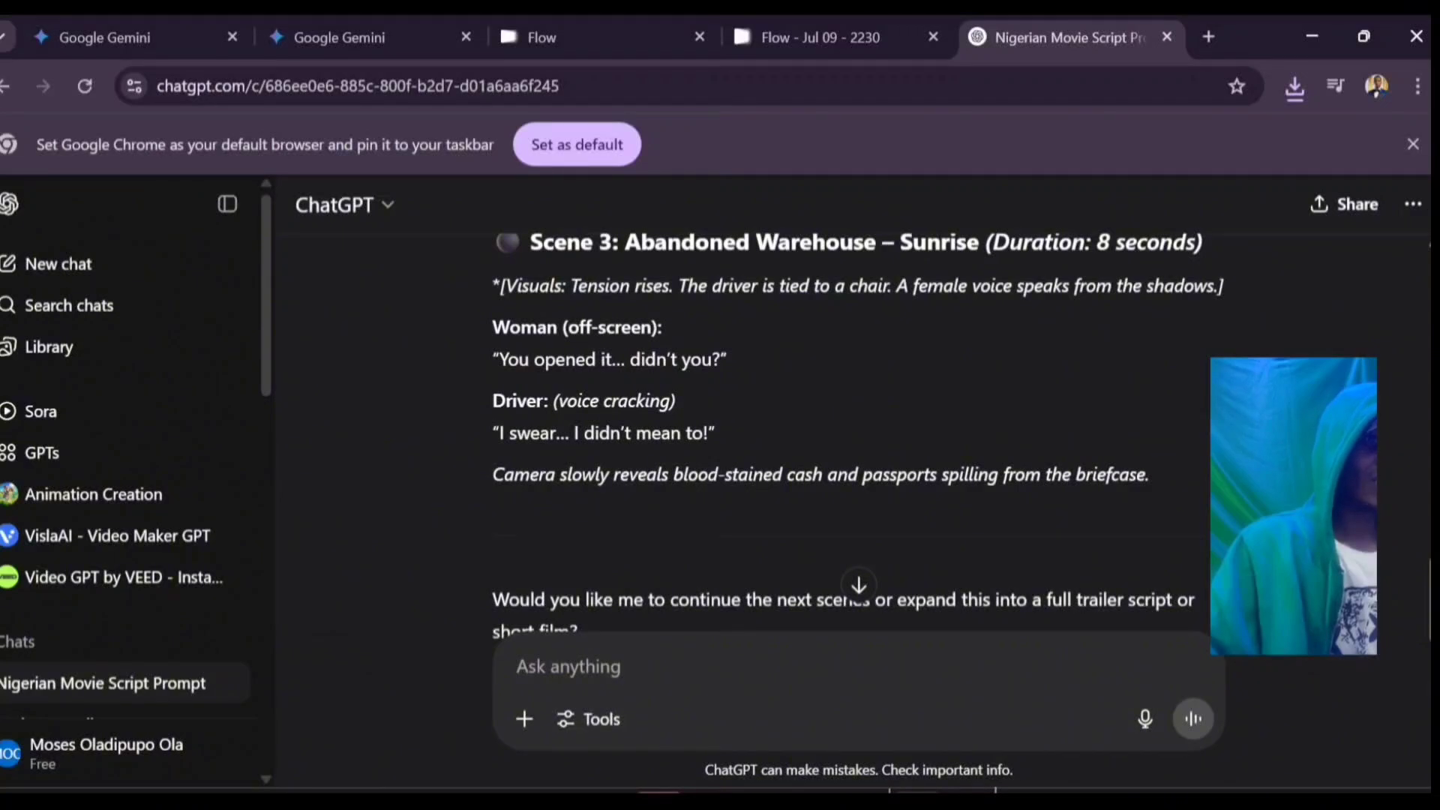
pyautogui.scroll(-1, 857, 435)
pyautogui.scroll(2, 857, 435)
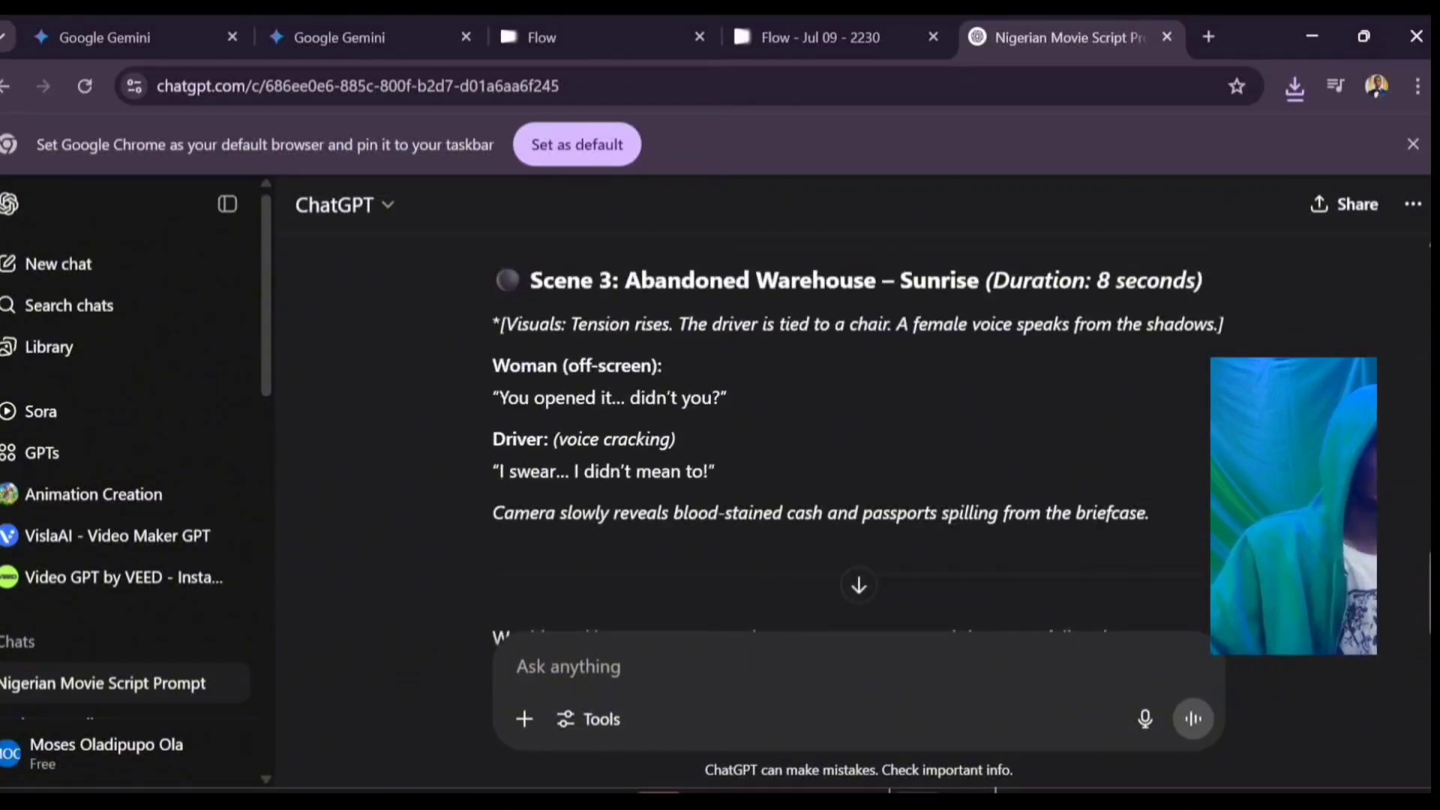
pyautogui.moveTo(1150, 514); pyautogui.dragTo(495, 279)
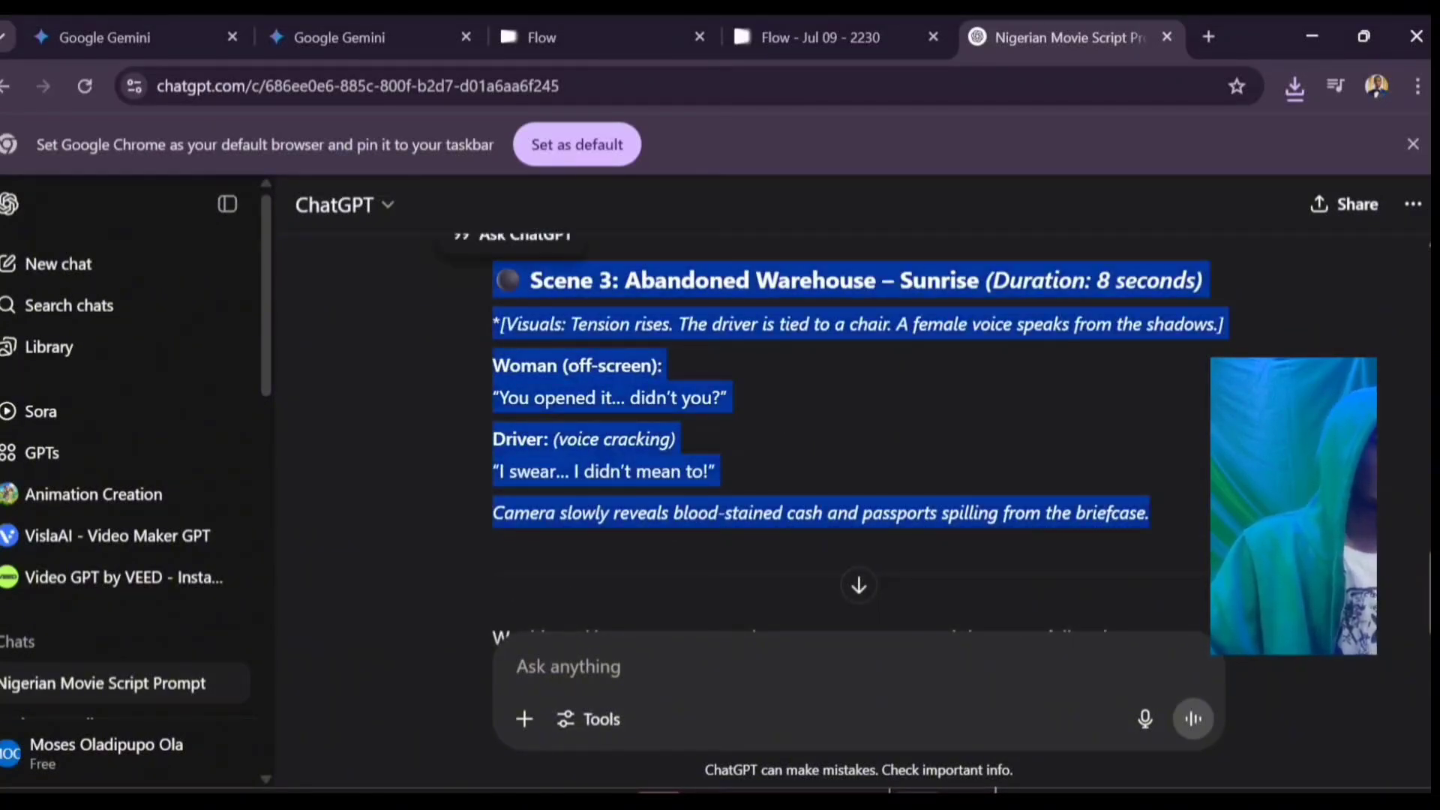
pyautogui.rightClick(564, 315)
pyautogui.click(592, 336)
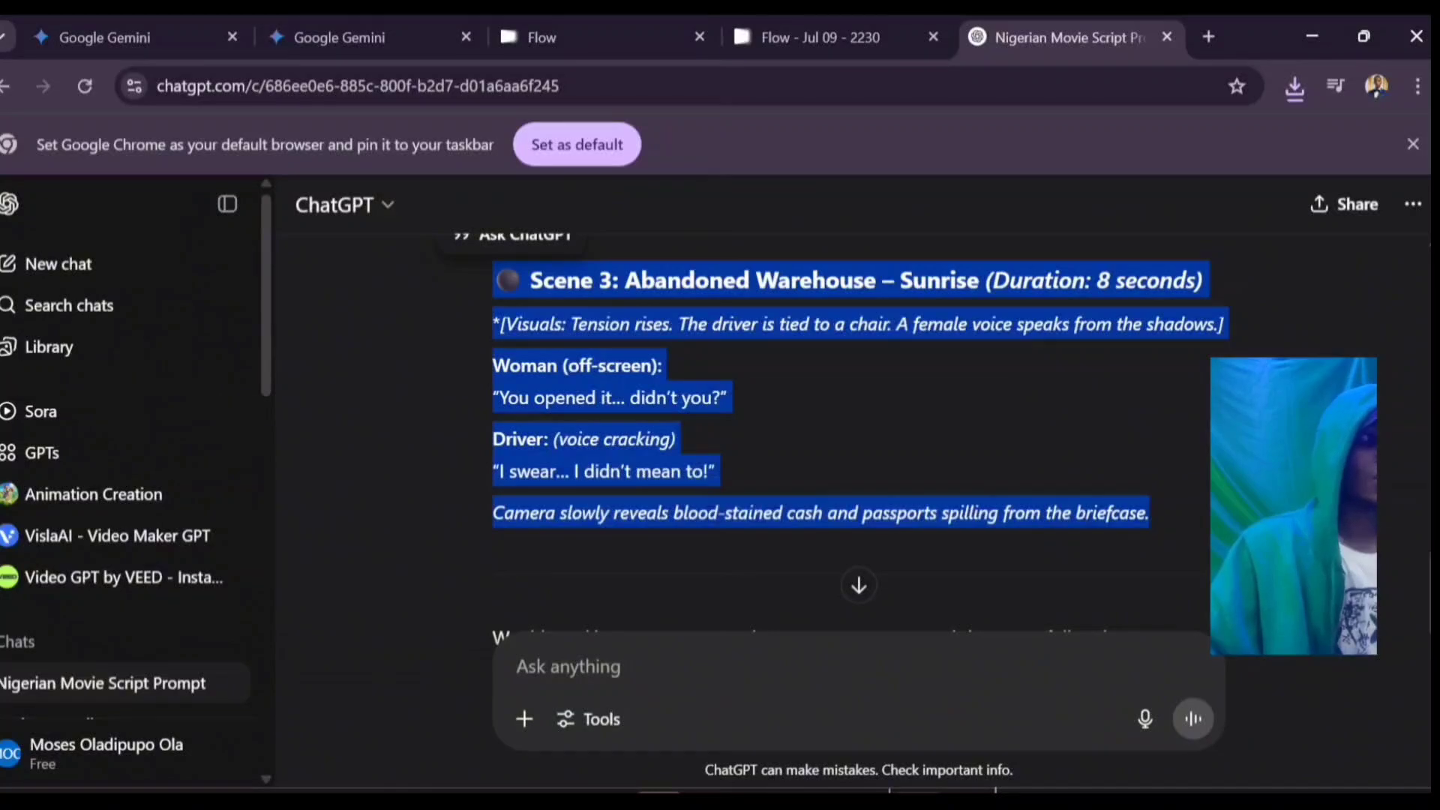
pyautogui.click(817, 37)
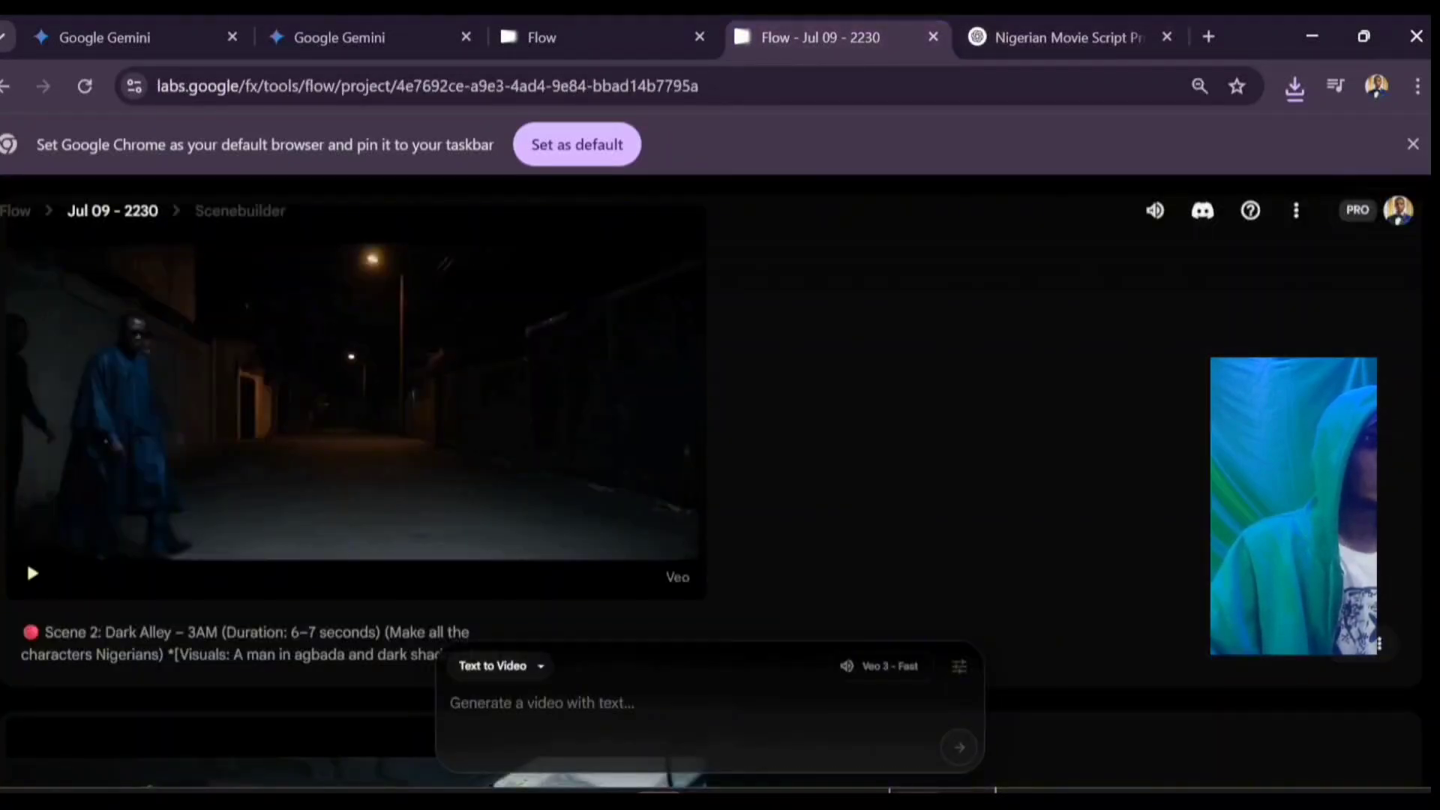
# Step: Paste the Scene 3 script, insert '(Make all characters Nigerians)' after the heading, and generate
pyautogui.hotkey('ctrl', 'v')
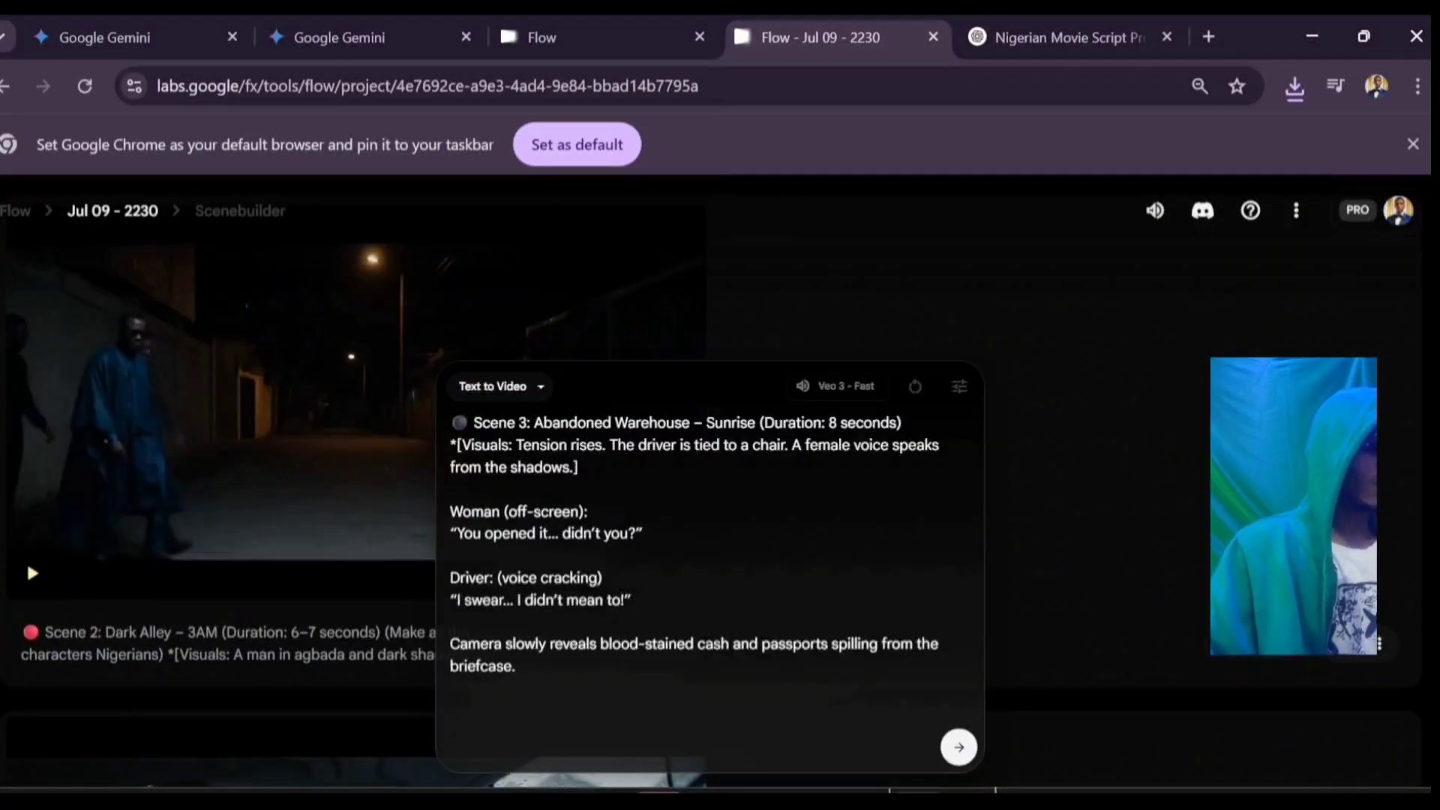
pyautogui.click(903, 423)
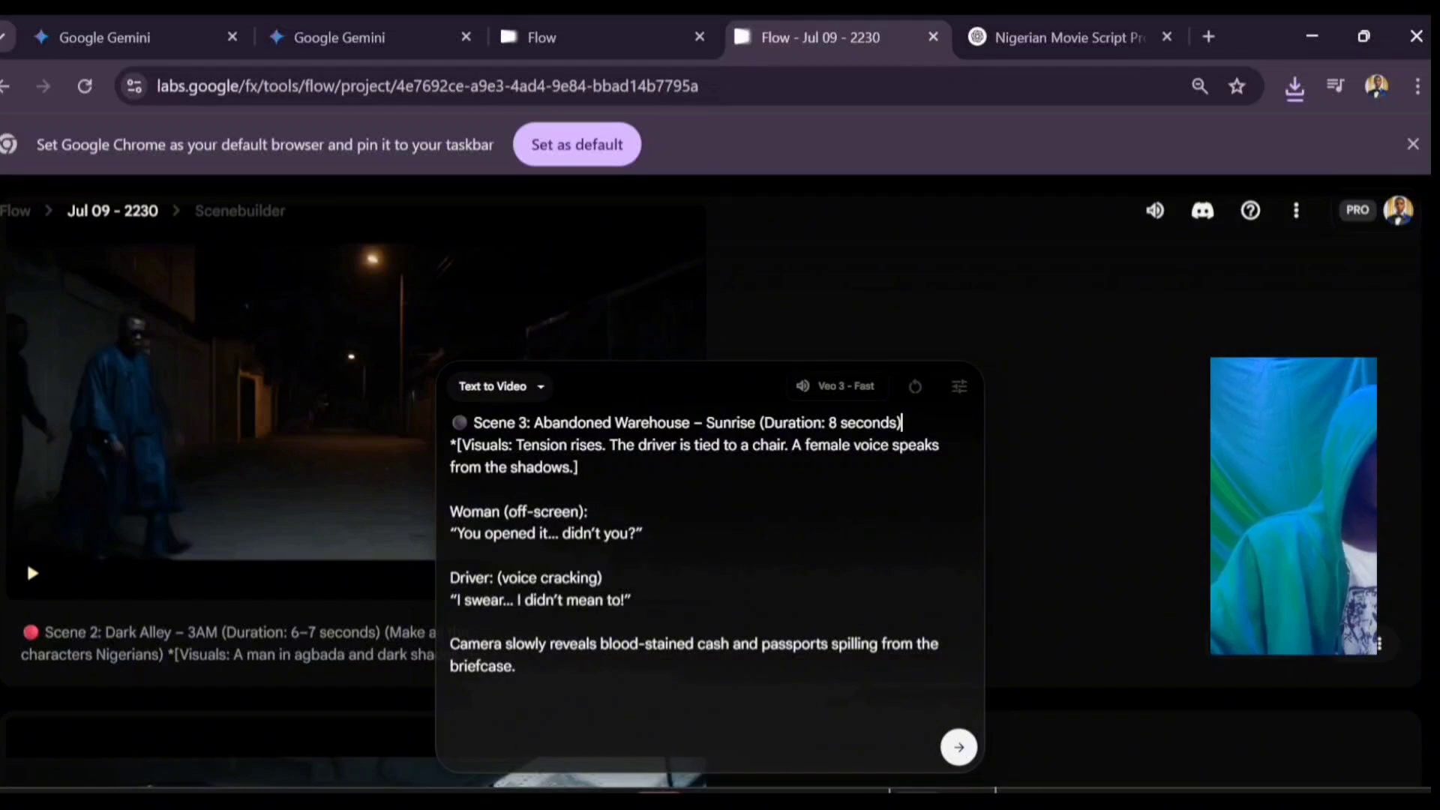
pyautogui.write('(M')
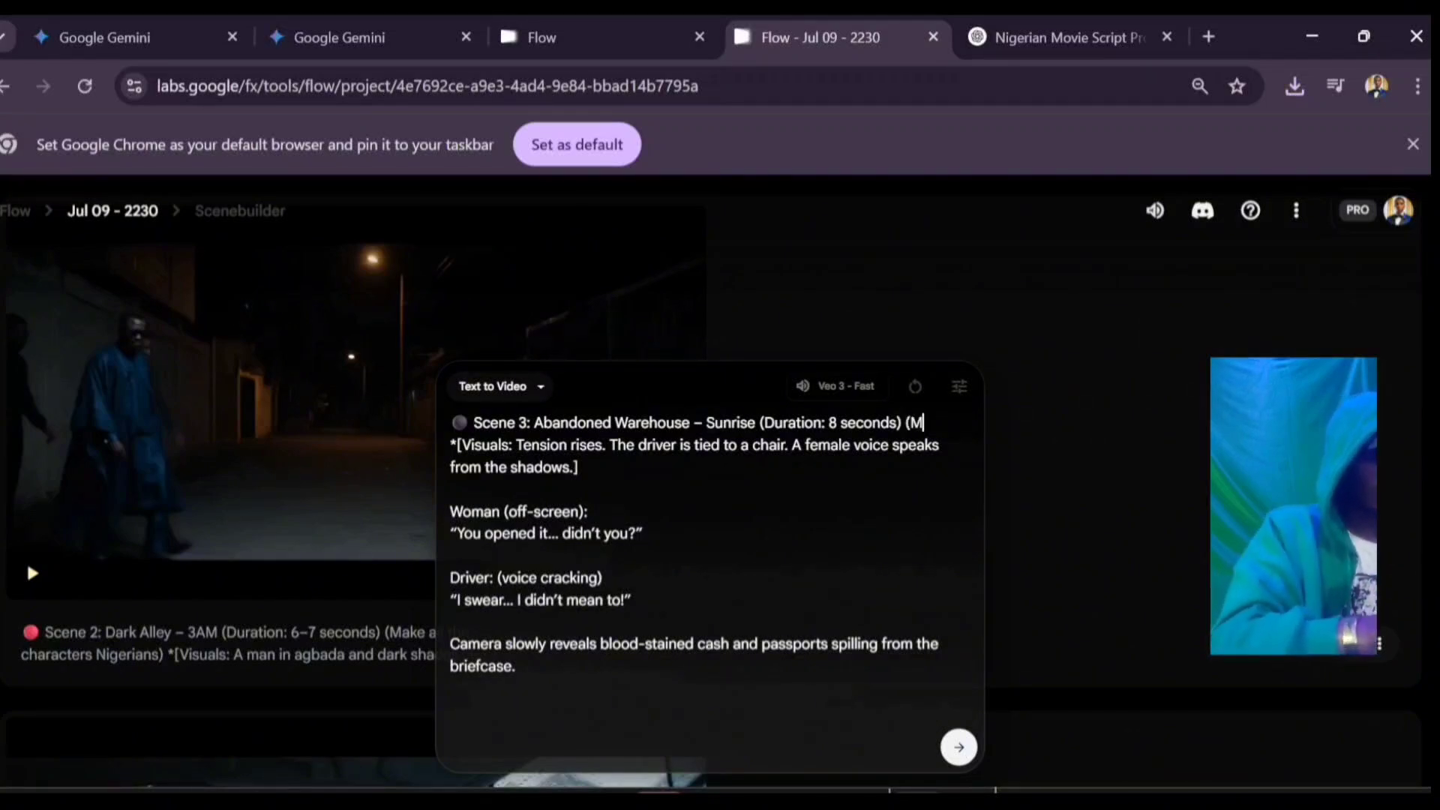
pyautogui.write('ake NIgerians')
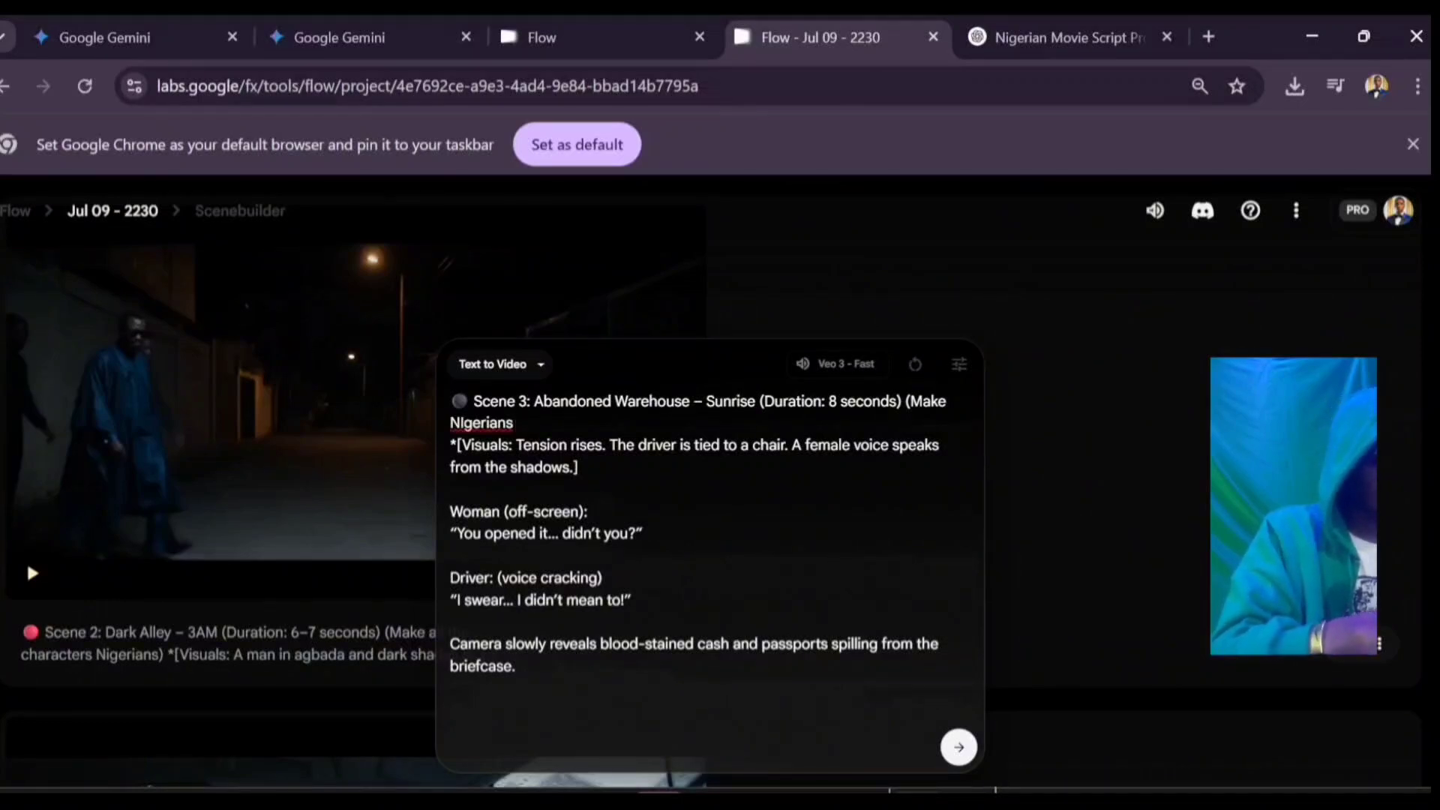
pyautogui.write(')')
pyautogui.press('Left')
pyautogui.press('Left')
pyautogui.press('Left')
pyautogui.press('Left')
pyautogui.press('Left')
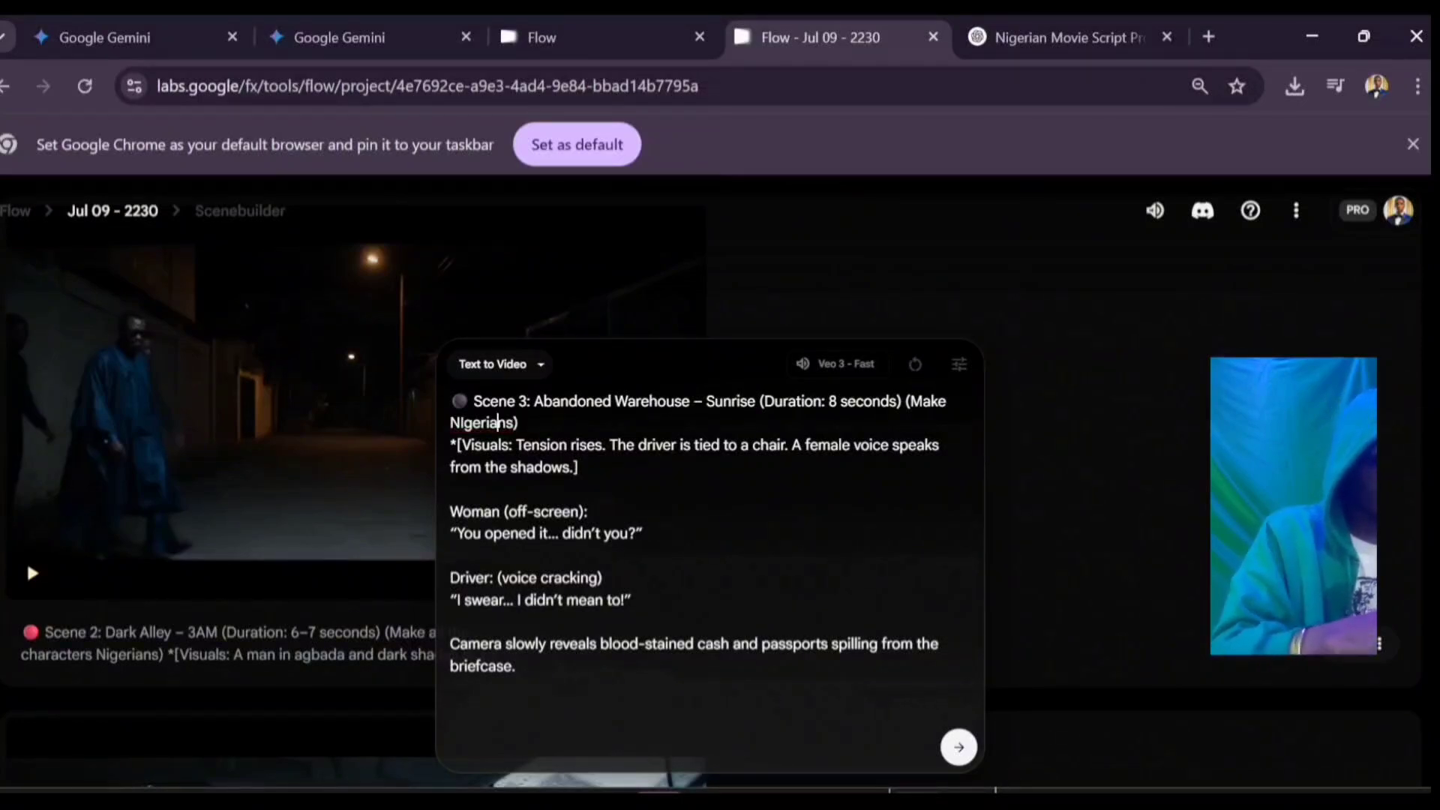
pyautogui.press('Left')
pyautogui.press('Left')
pyautogui.press('Left')
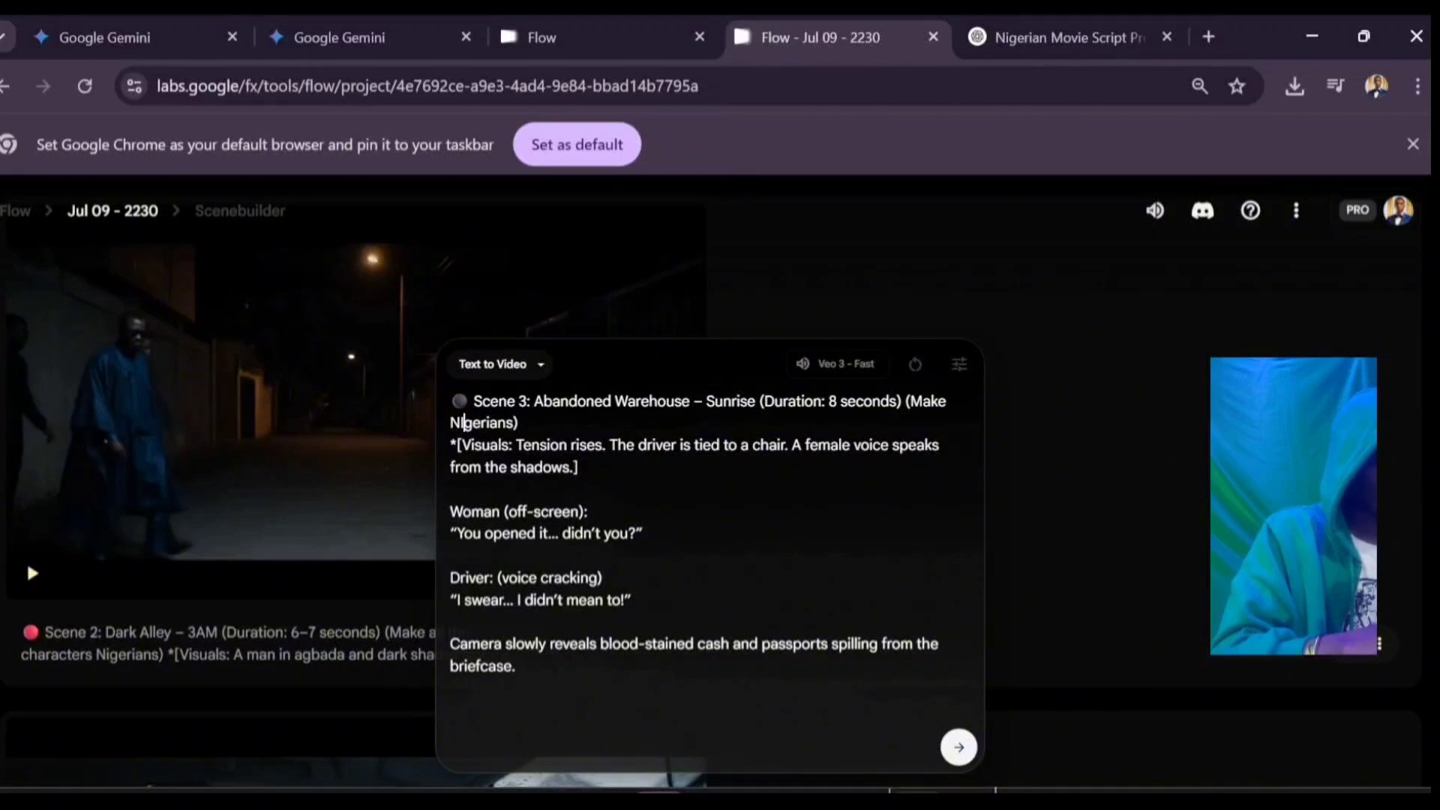
pyautogui.press('BackSpace')
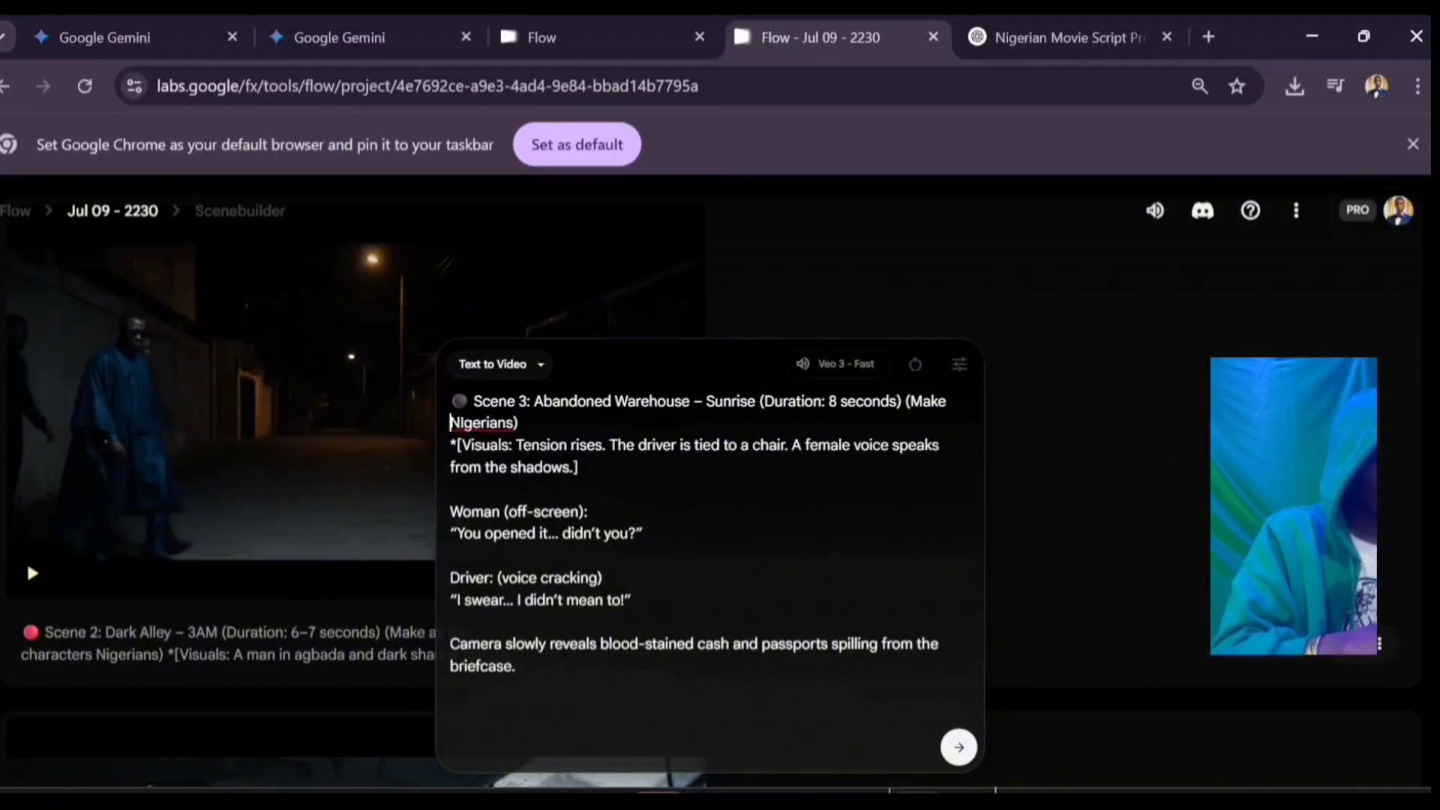
pyautogui.write('I')
pyautogui.press('Left')
pyautogui.press('Left')
pyautogui.write('all characters')
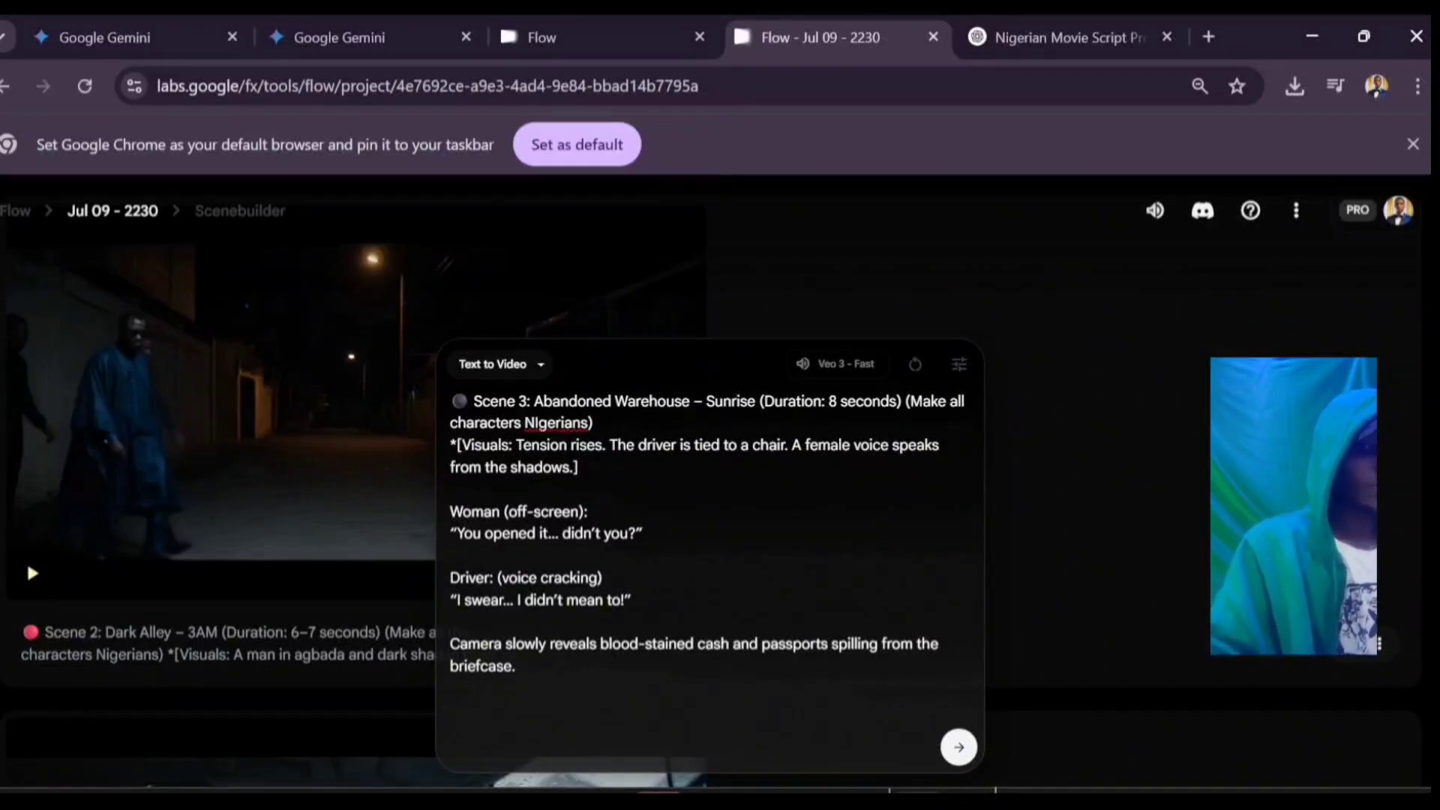
pyautogui.press('Return')
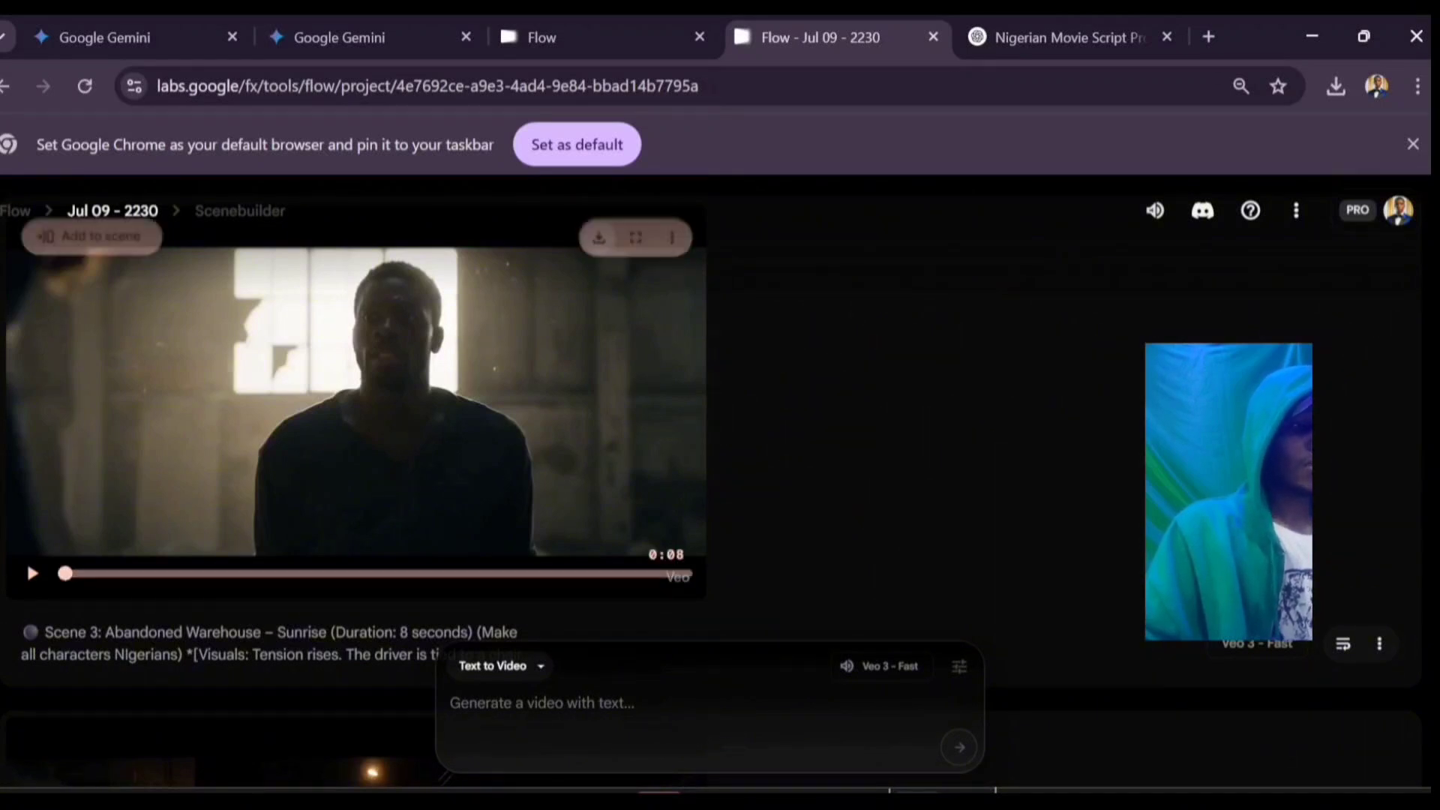
pyautogui.click(599, 237)
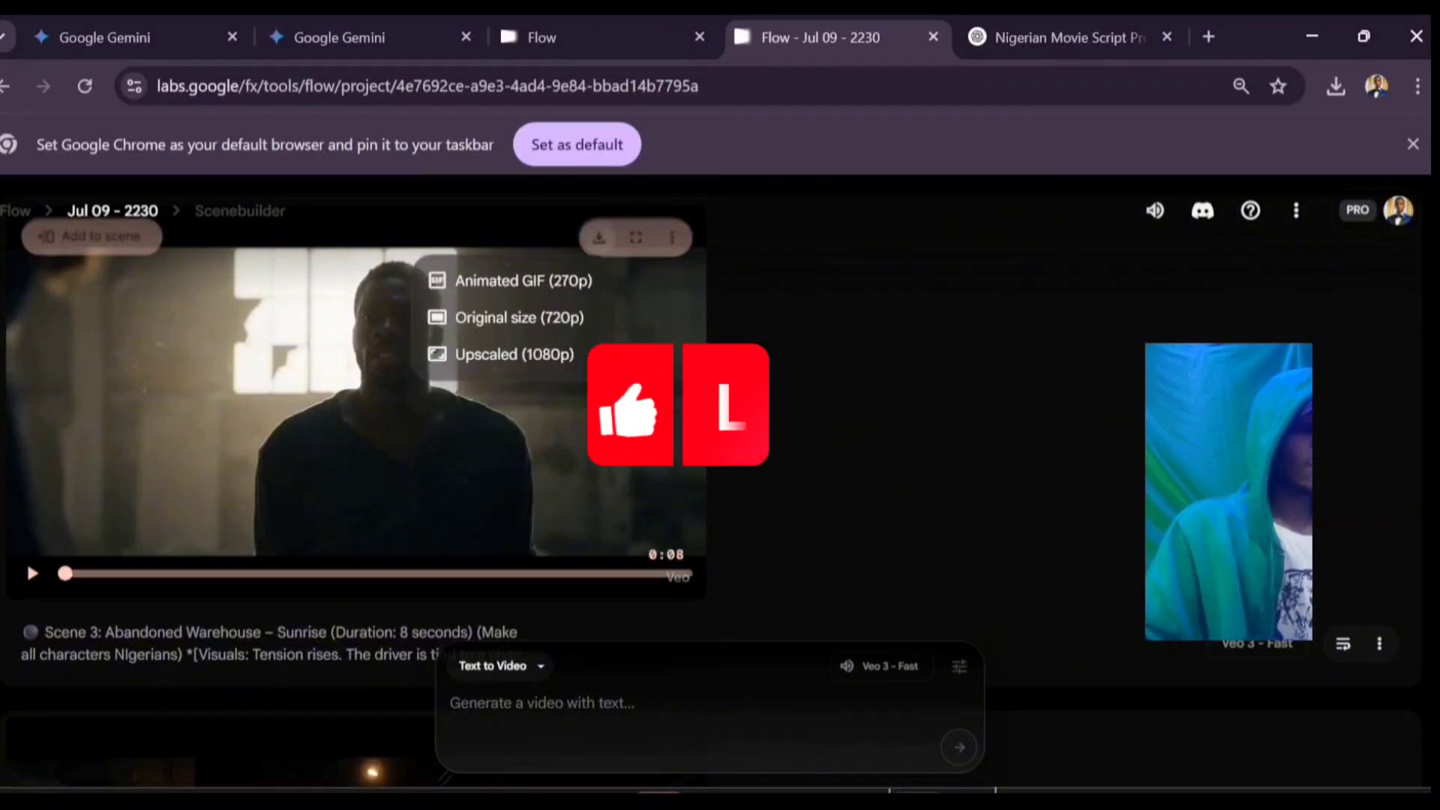
pyautogui.click(519, 318)
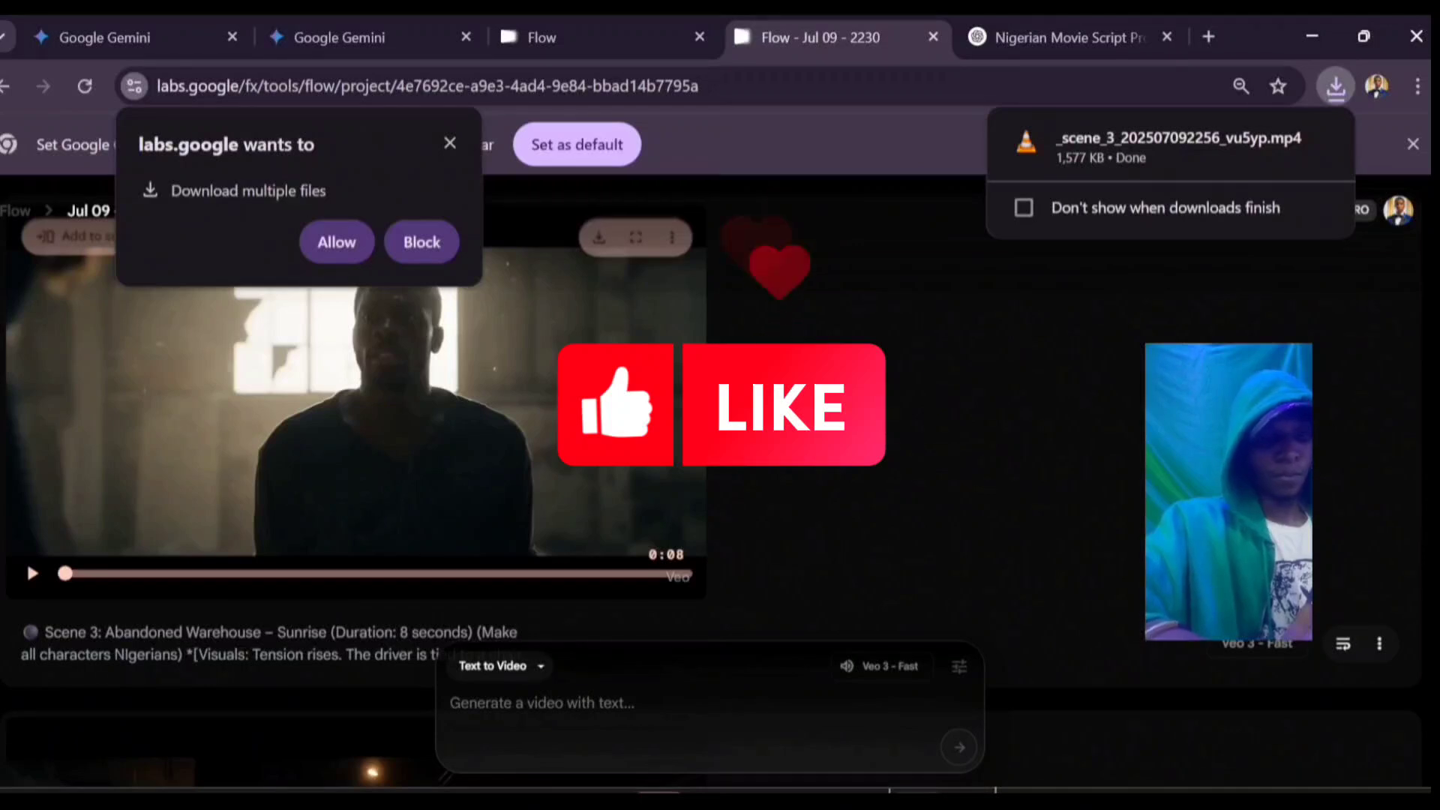
pyautogui.click(1147, 192)
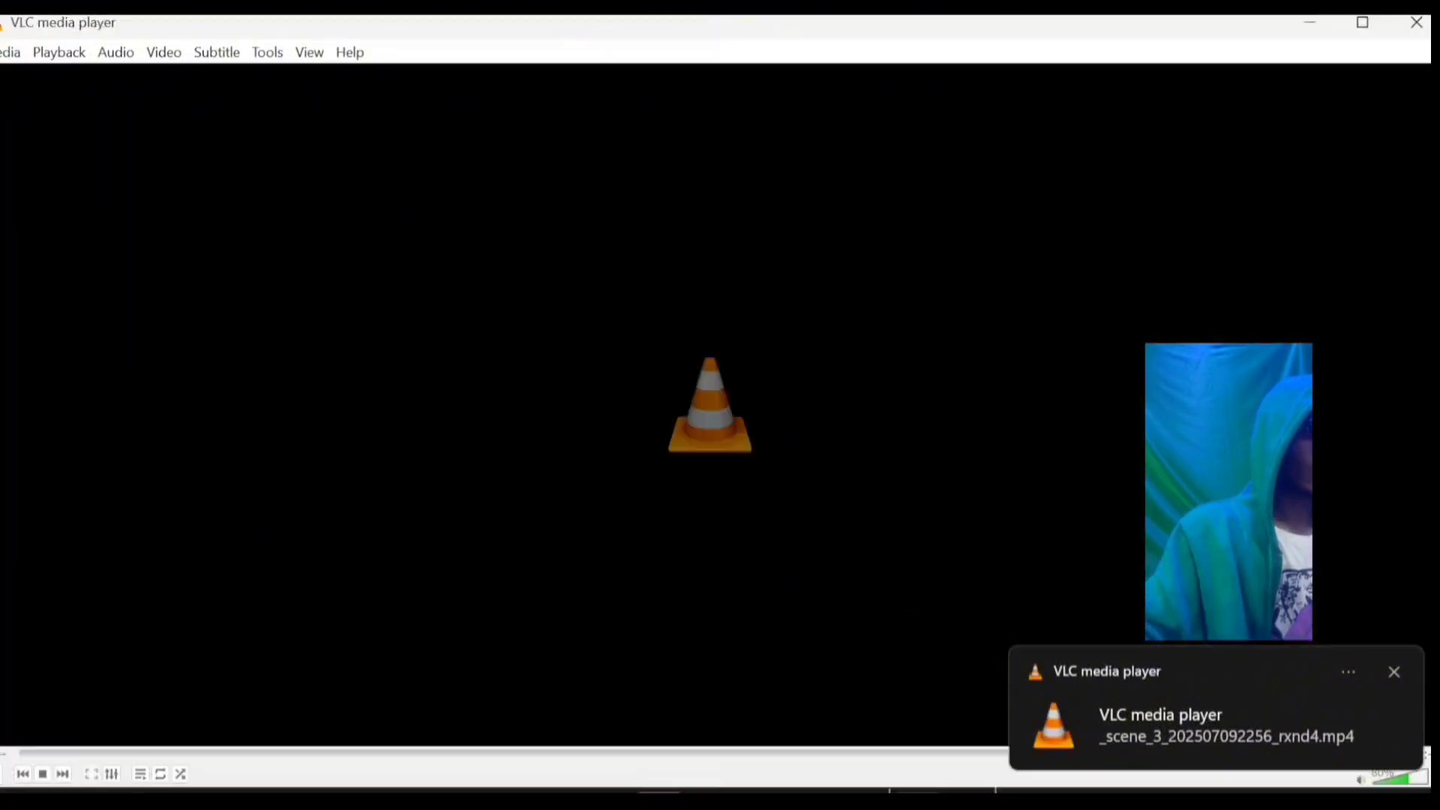
pyautogui.click(1310, 23)
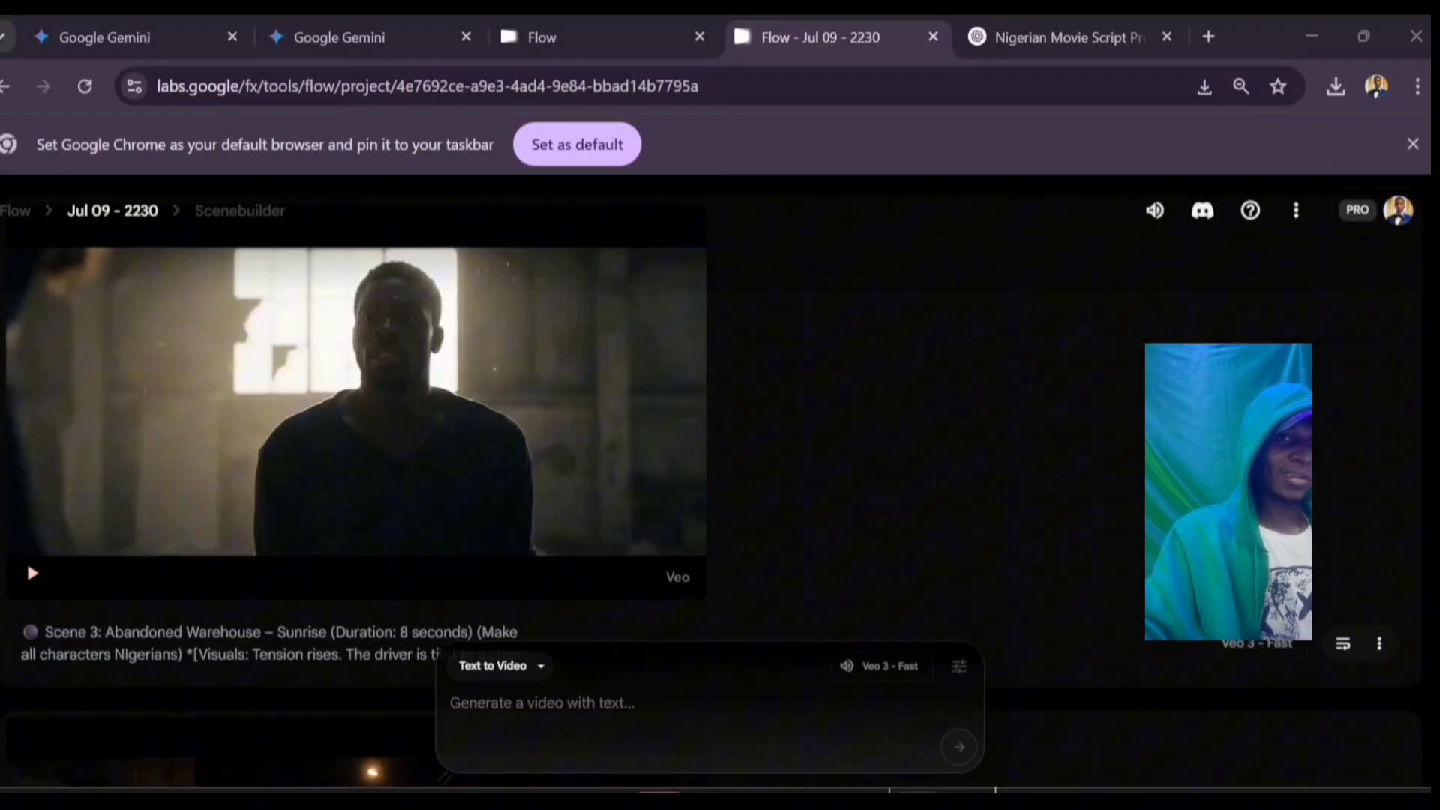